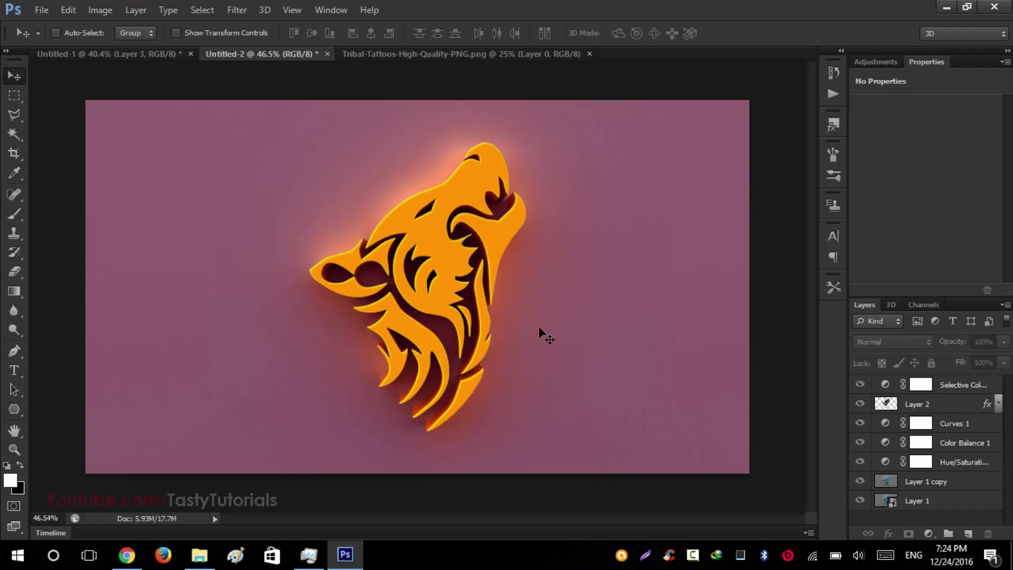
- In the Untitled-1 hexagon document, check the shape tool options, then return to the Move tool
scroll(539, 325, up, 1)
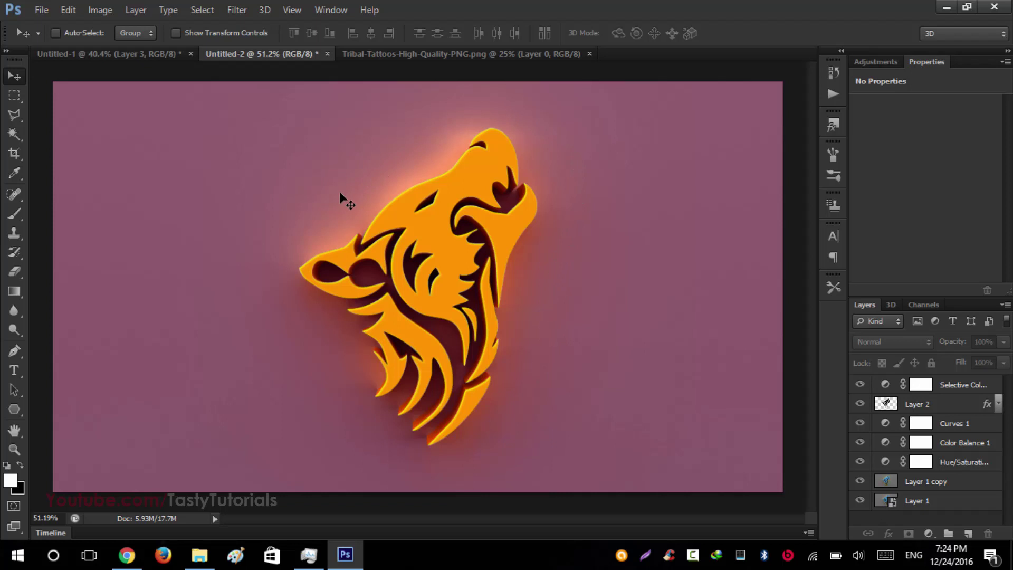
click(103, 53)
scroll(480, 386, up, 2)
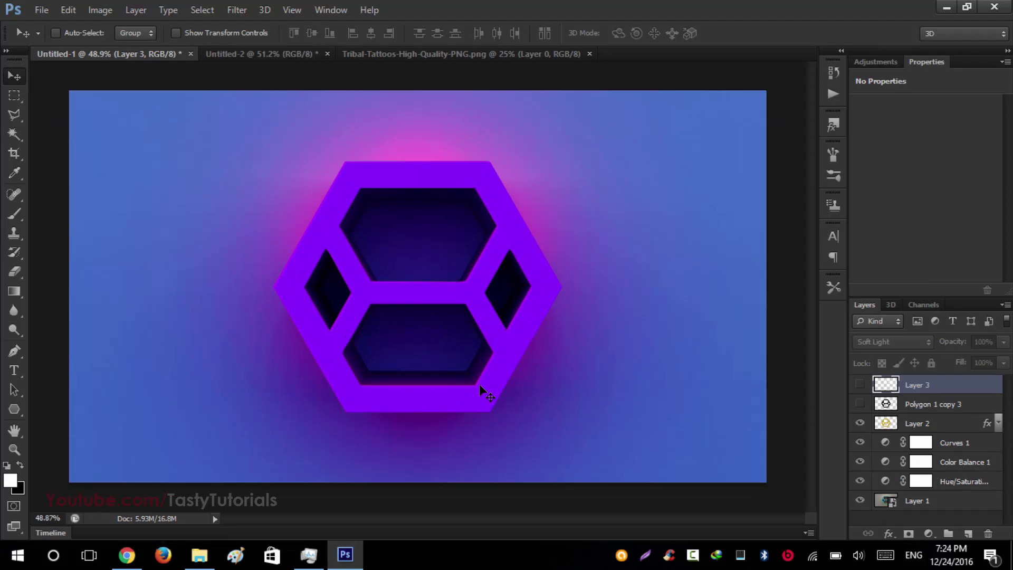
key(u)
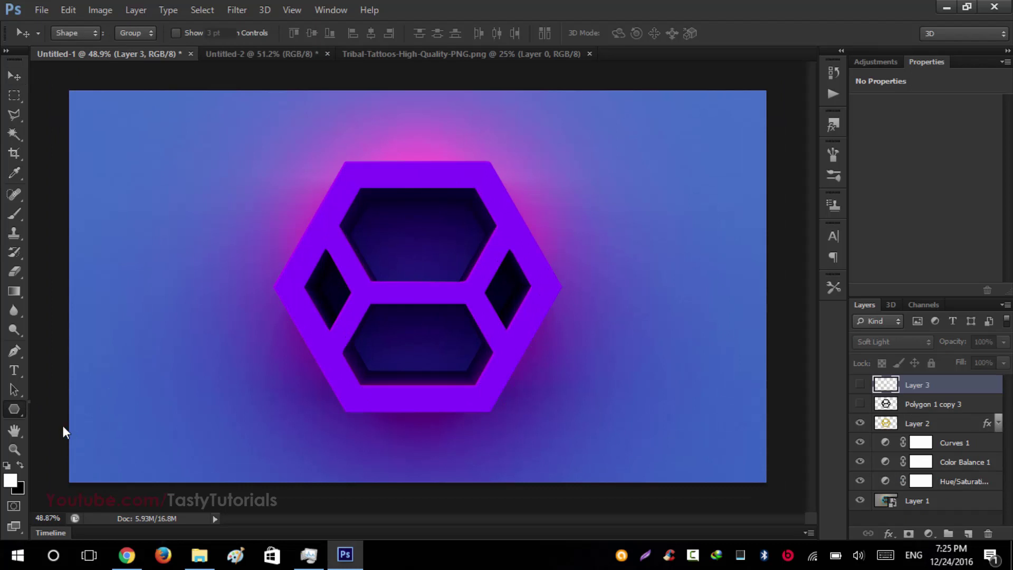
right_click(6, 408)
click(368, 227)
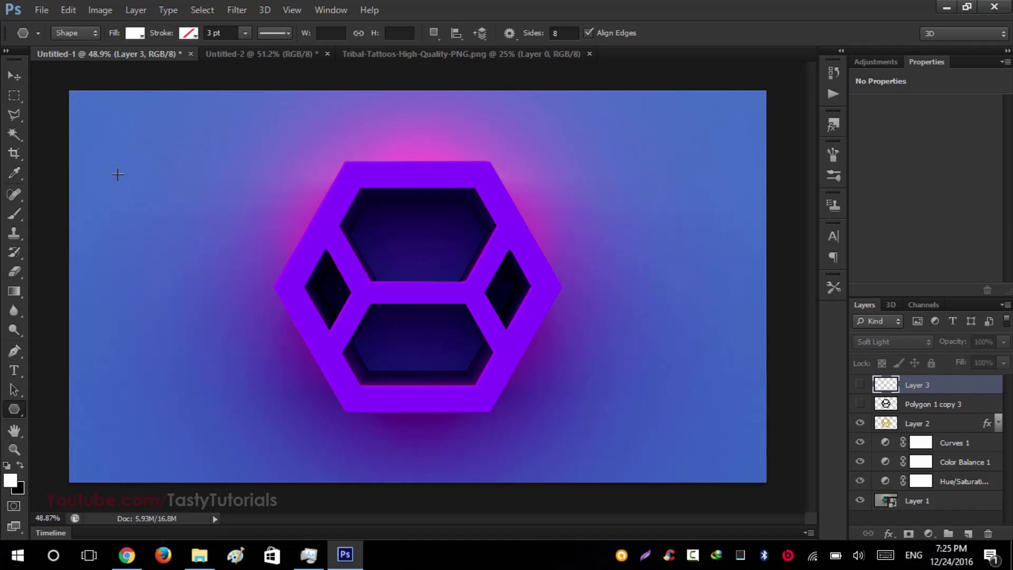
click(15, 75)
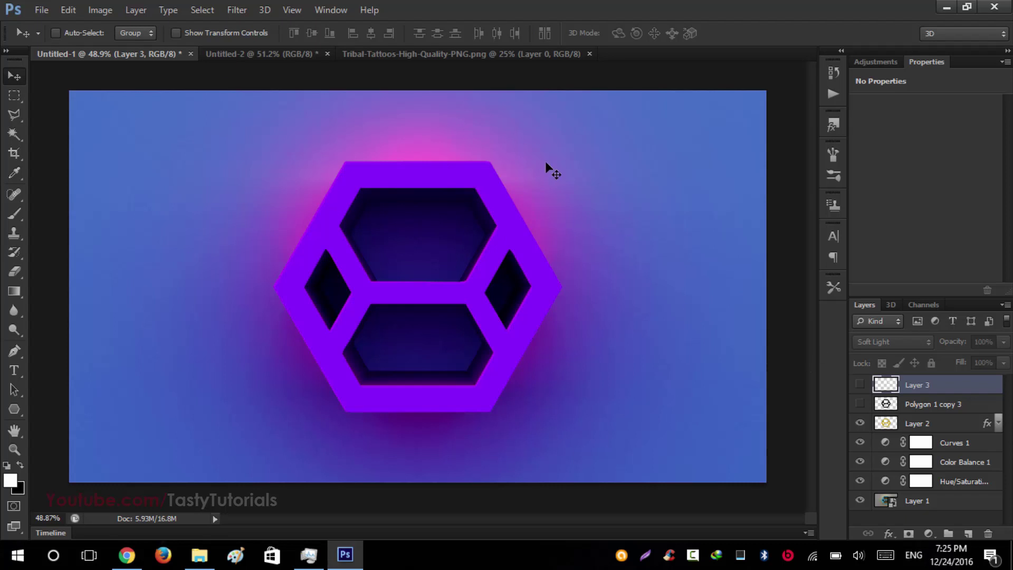
- Dismiss the no-layers-selected error in the wolf document and switch to Tribal-Tattoos
click(290, 56)
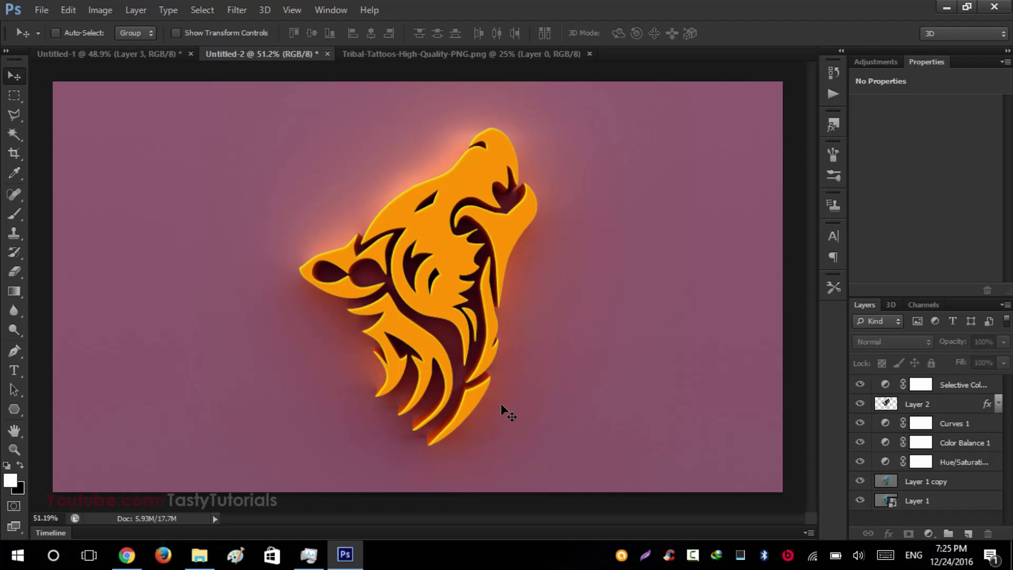
click(464, 61)
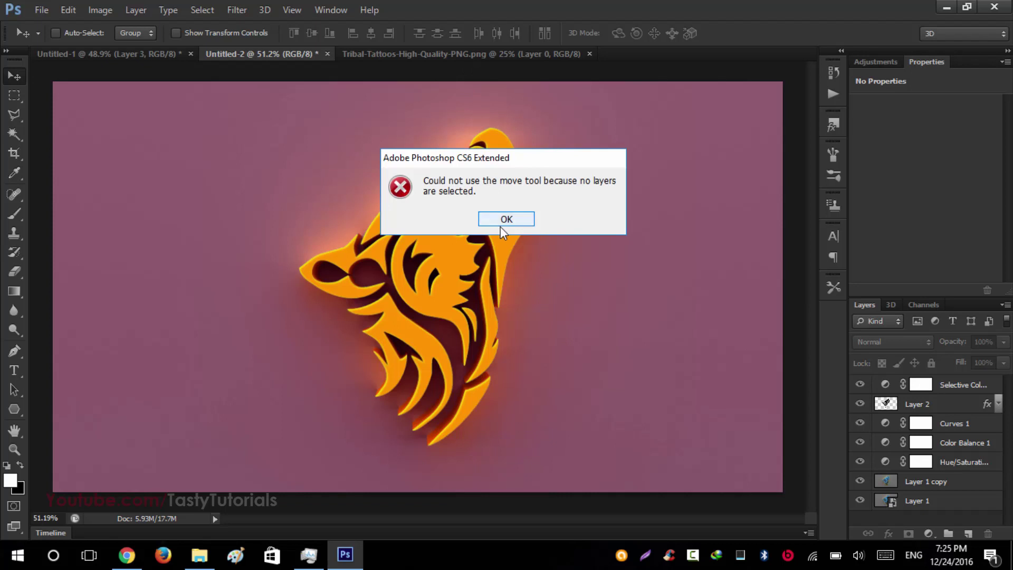
click(501, 221)
click(450, 55)
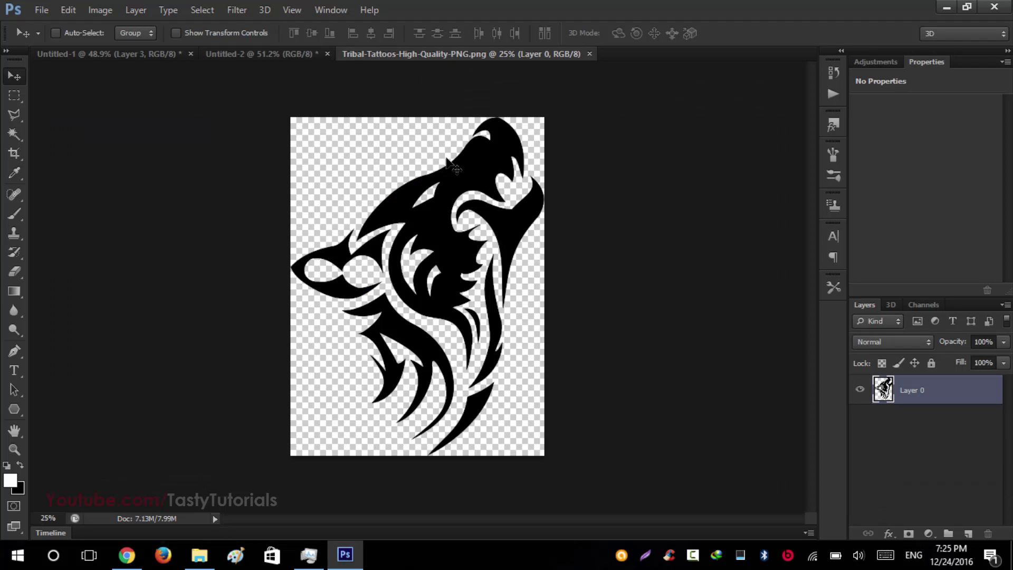
drag(473, 268, 466, 260)
- Set up a new document named '3D Logo' at 1920×1080 px, 72 ppi, transparent background
click(41, 10)
click(41, 9)
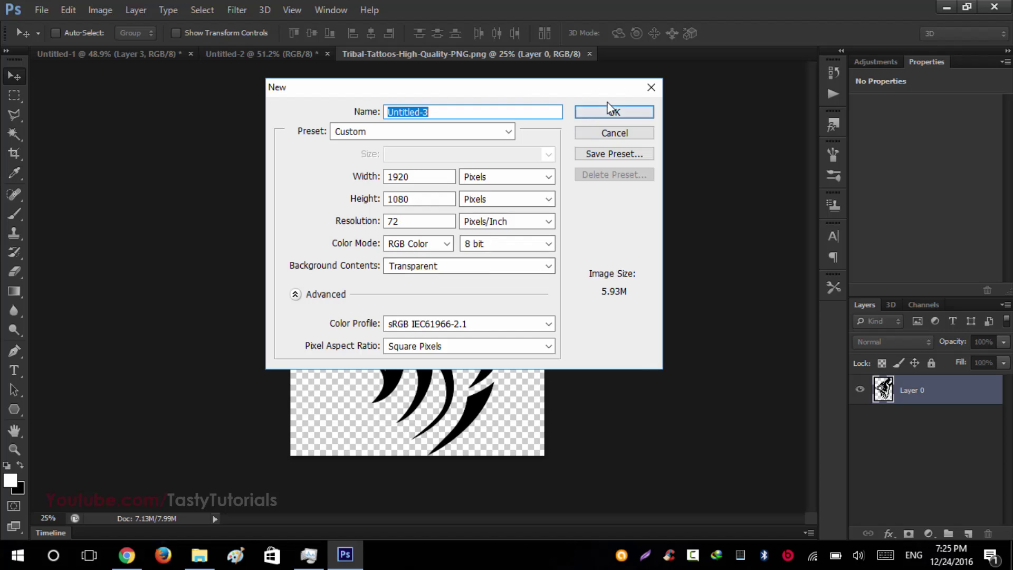
text(3D Logo)
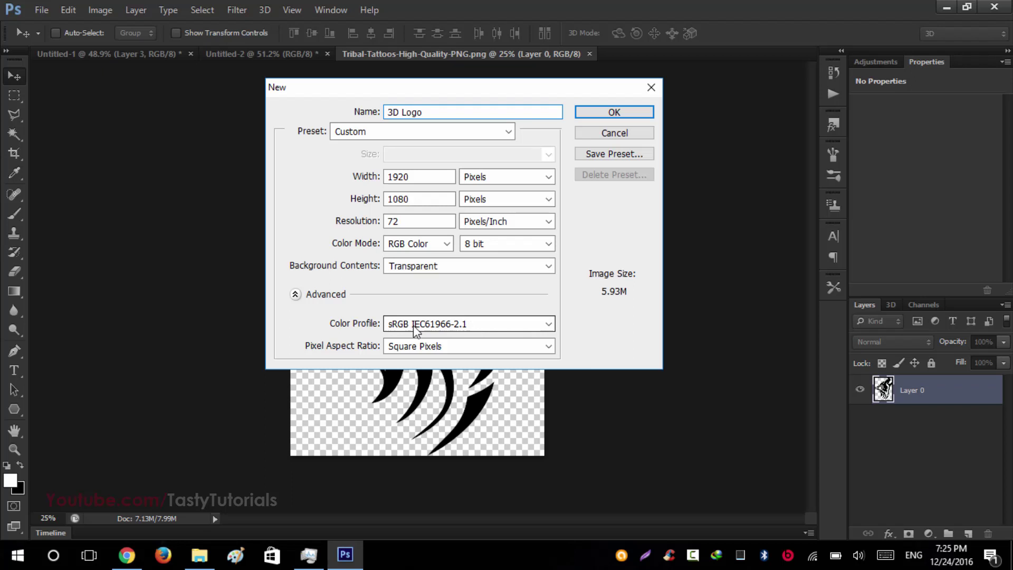
drag(411, 94, 396, 135)
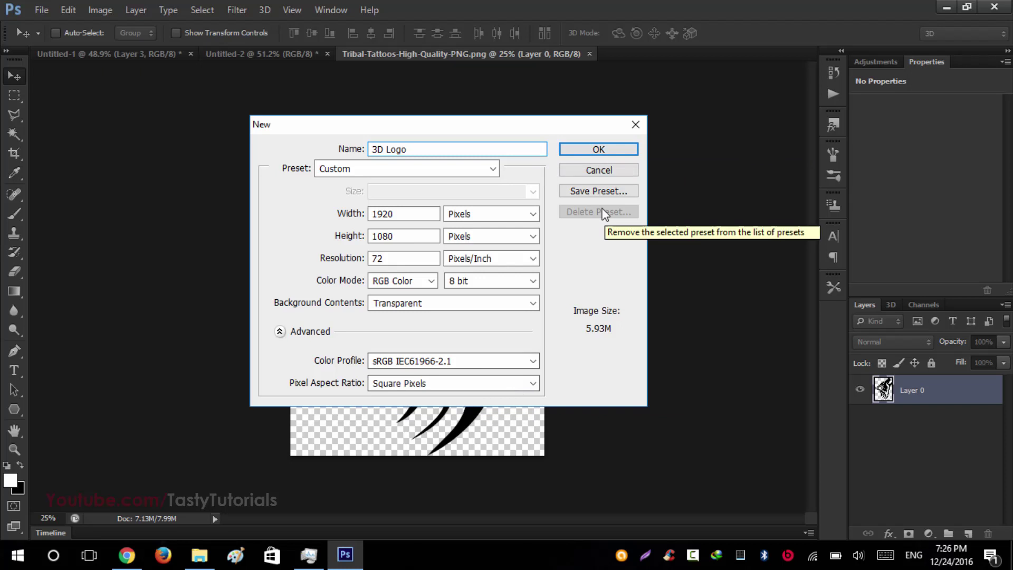
- Create the 3D Logo document and drag the tribal wolf from Tribal-Tattoos into it
click(598, 151)
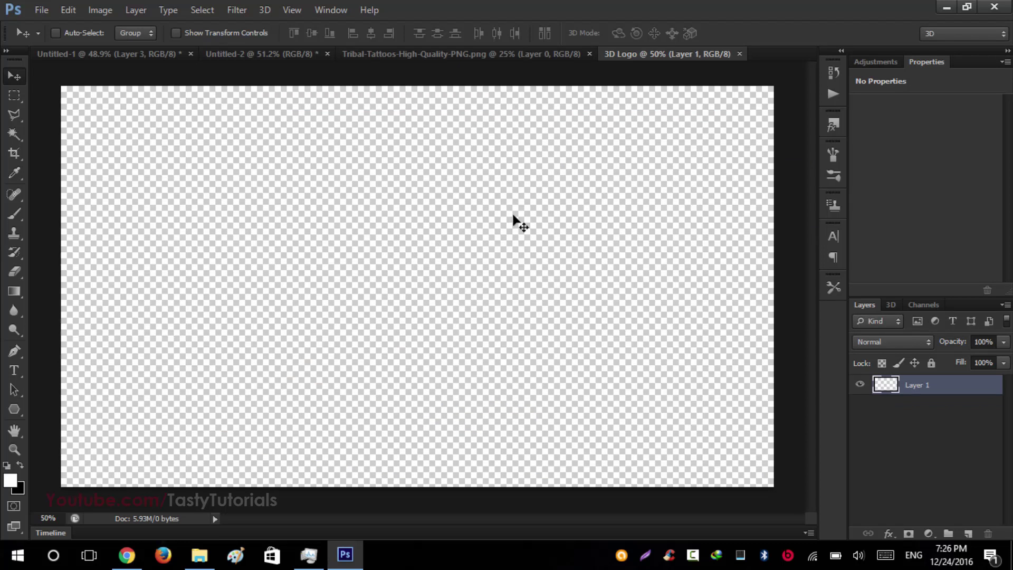
click(459, 54)
drag(420, 202, 432, 174)
- Scale the wolf down to about 42%, then enlarge it slightly
key(ctrl+t)
key(ctrl+0)
drag(538, 118, 467, 215)
scroll(424, 311, up, 4)
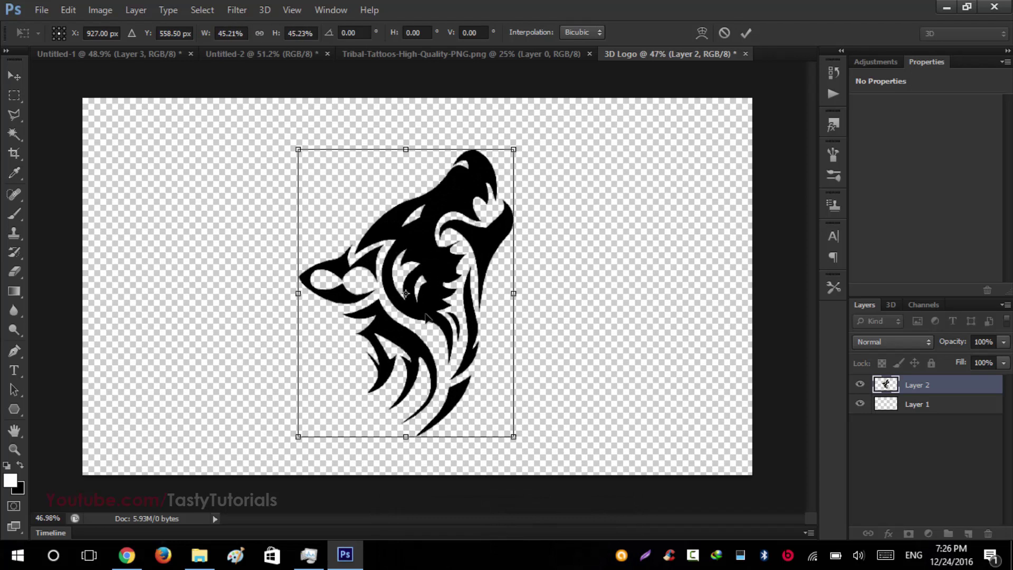
scroll(454, 295, down, 1)
drag(503, 161, 498, 169)
double_click(437, 258)
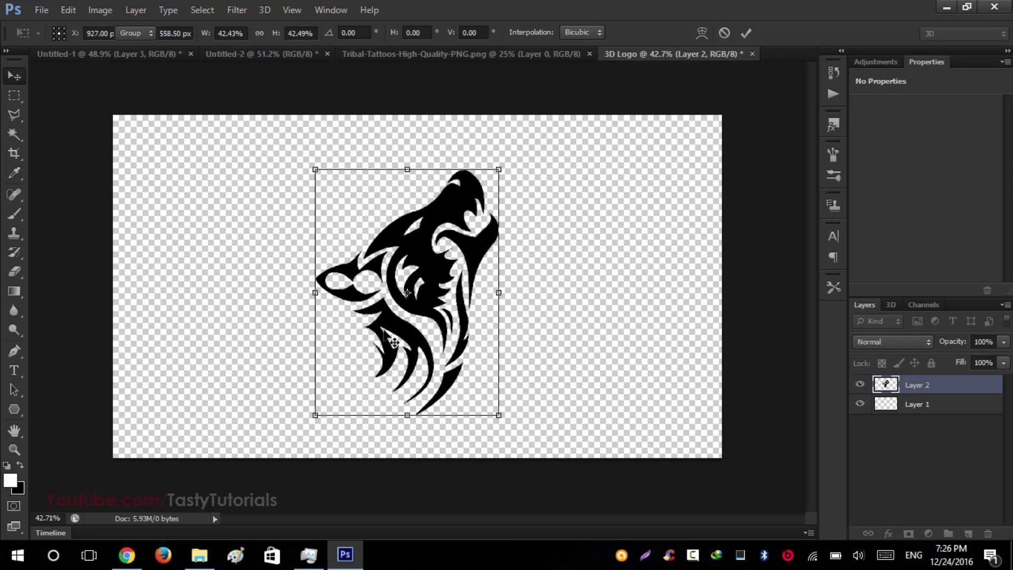
scroll(430, 333, up, 1)
key(ctrl+t)
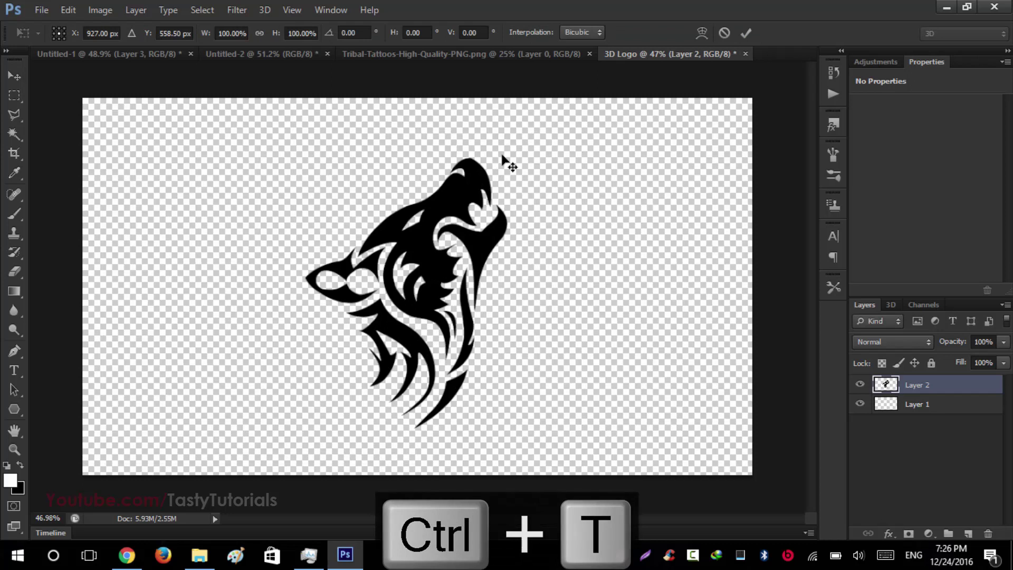
mouse_move(507, 157)
mouse_down()
mouse_move(529, 141)
mouse_move(515, 147)
mouse_up()
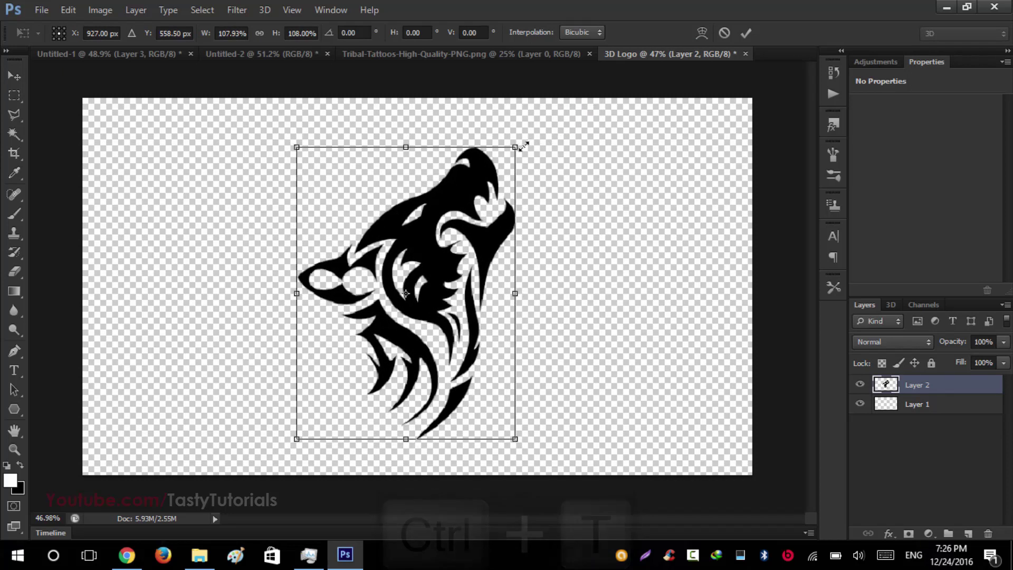
- Commit the wolf's size and centre it vertically and horizontally on the canvas
click(750, 37)
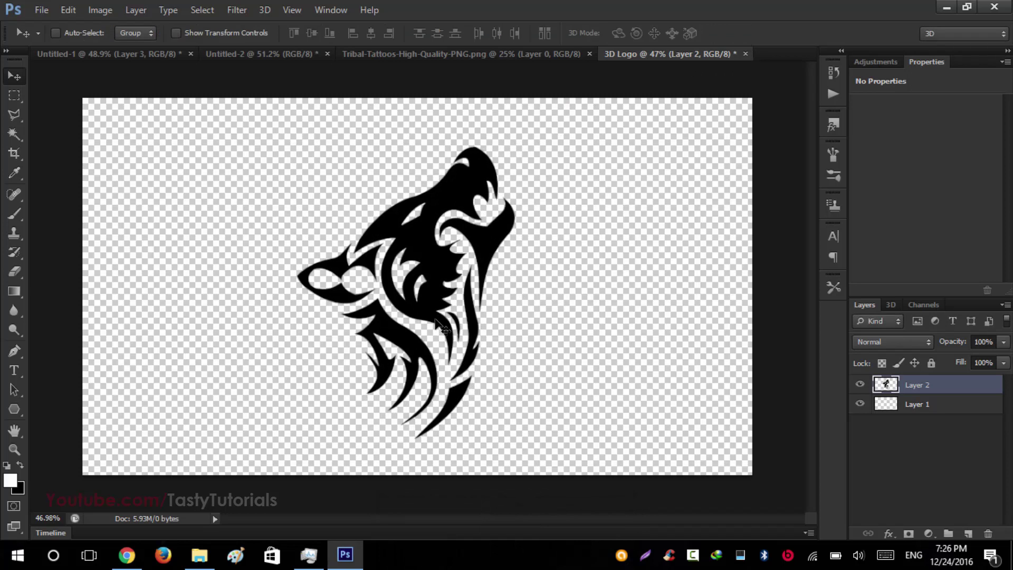
key(ctrl+alt+z)
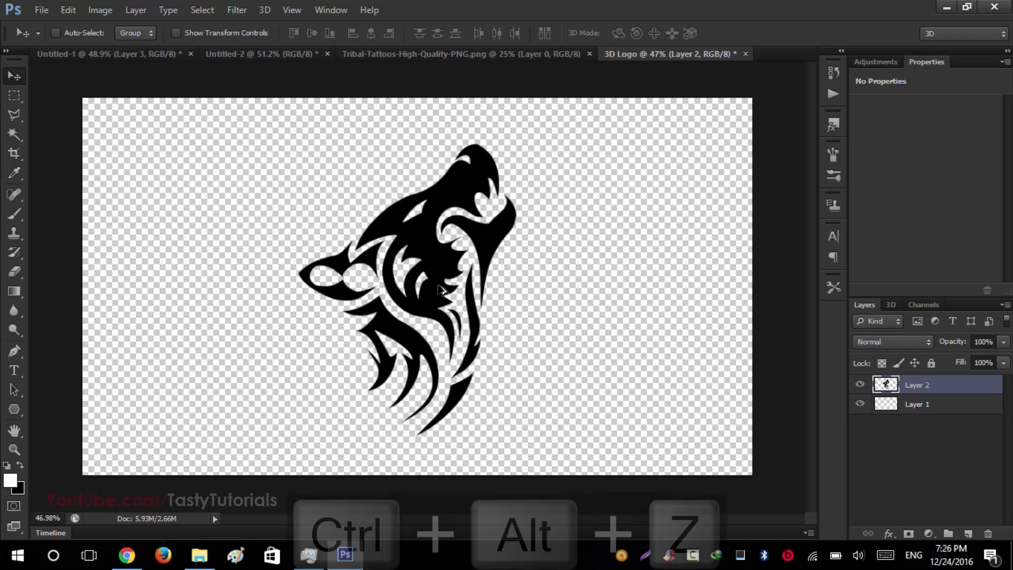
key(ctrl+a)
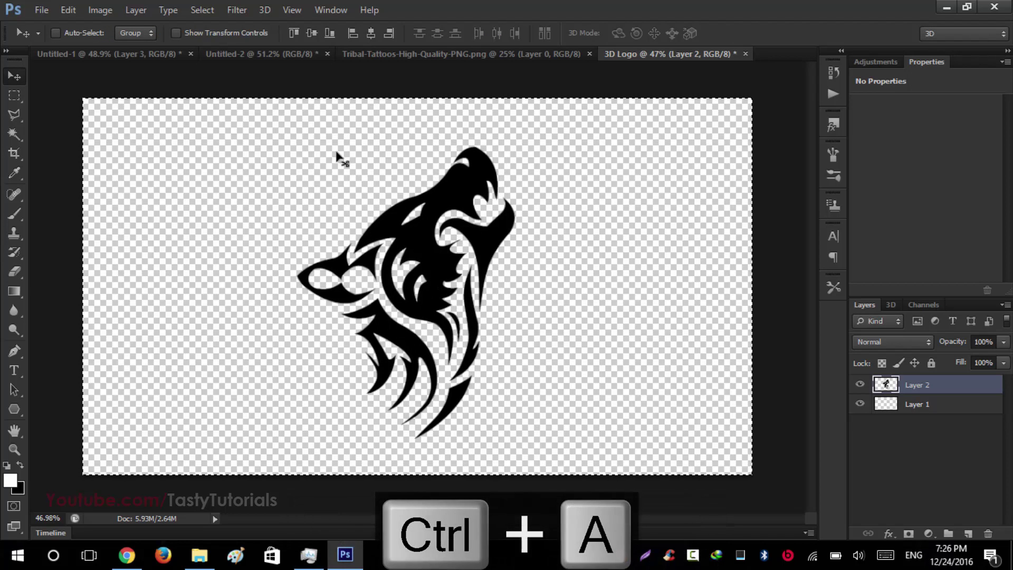
click(313, 33)
click(368, 34)
key(ctrl+d)
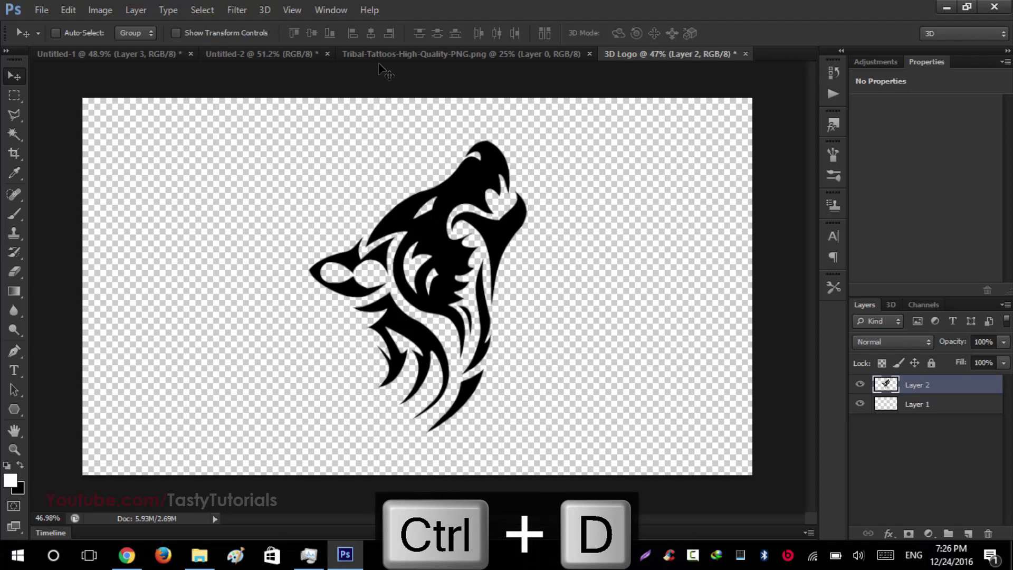
key(ctrl+a)
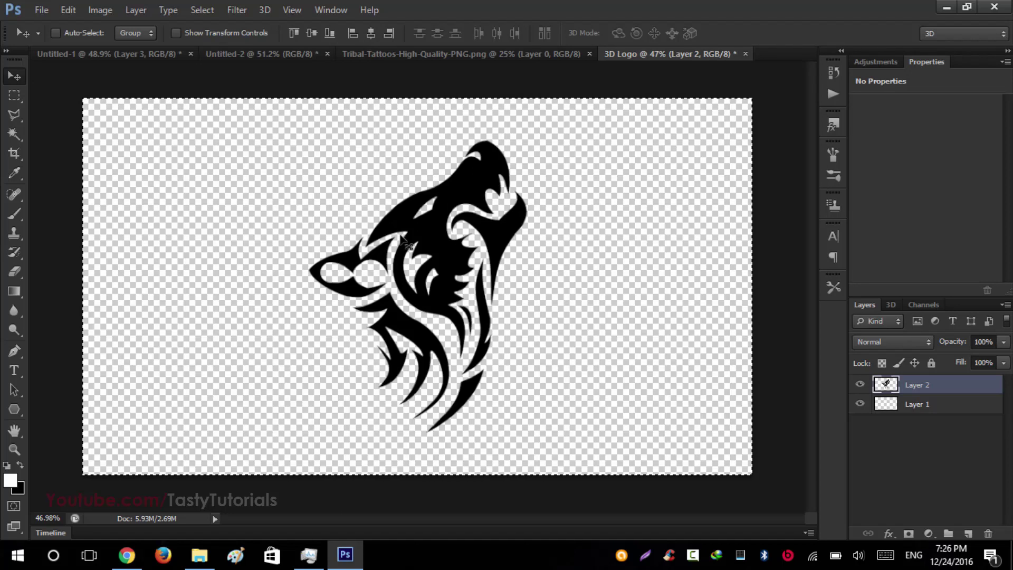
key(ctrl+d)
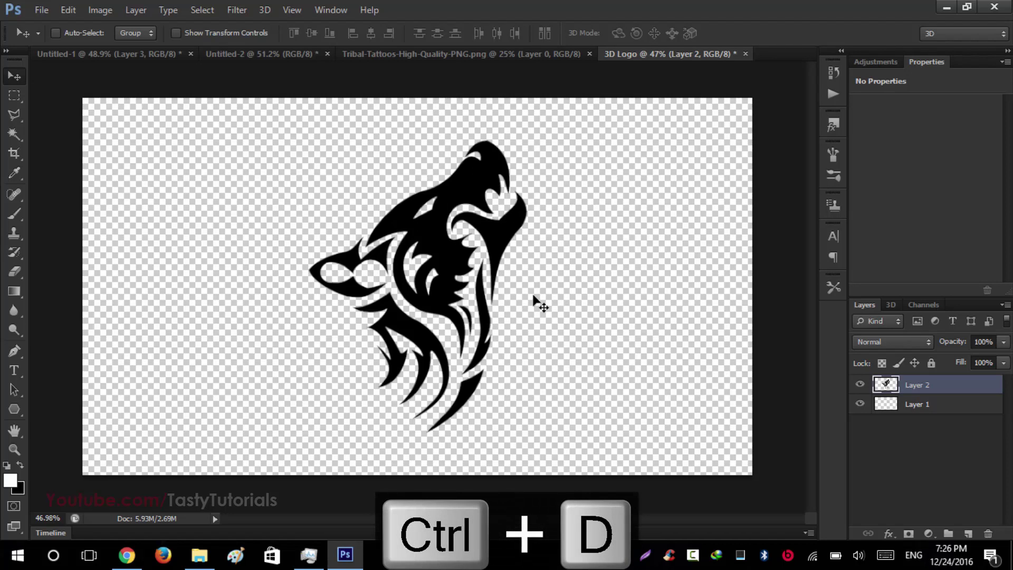
- Fill the bottom layer, Layer 1, with white beneath the wolf
click(929, 409)
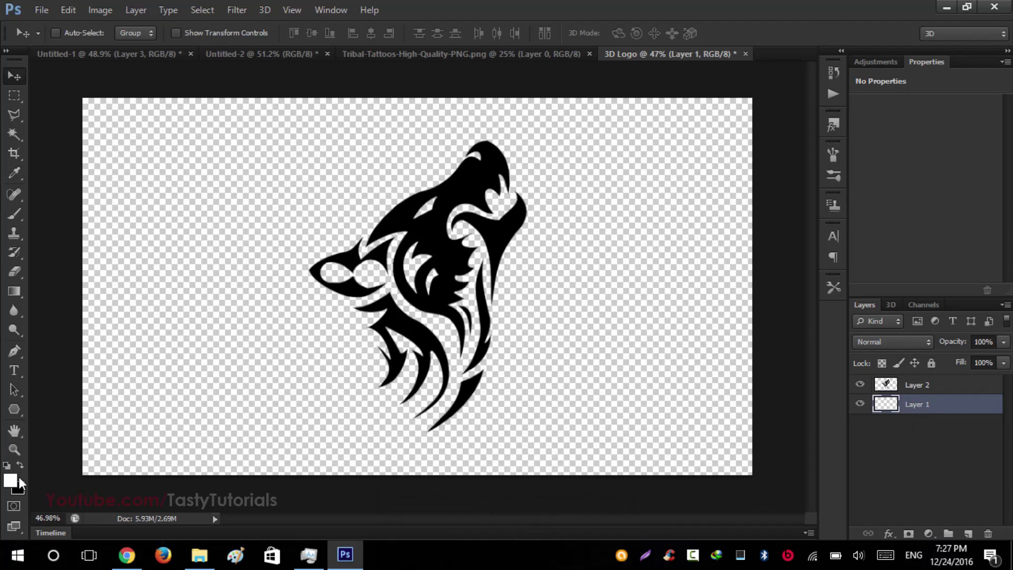
key(alt+BackSpace)
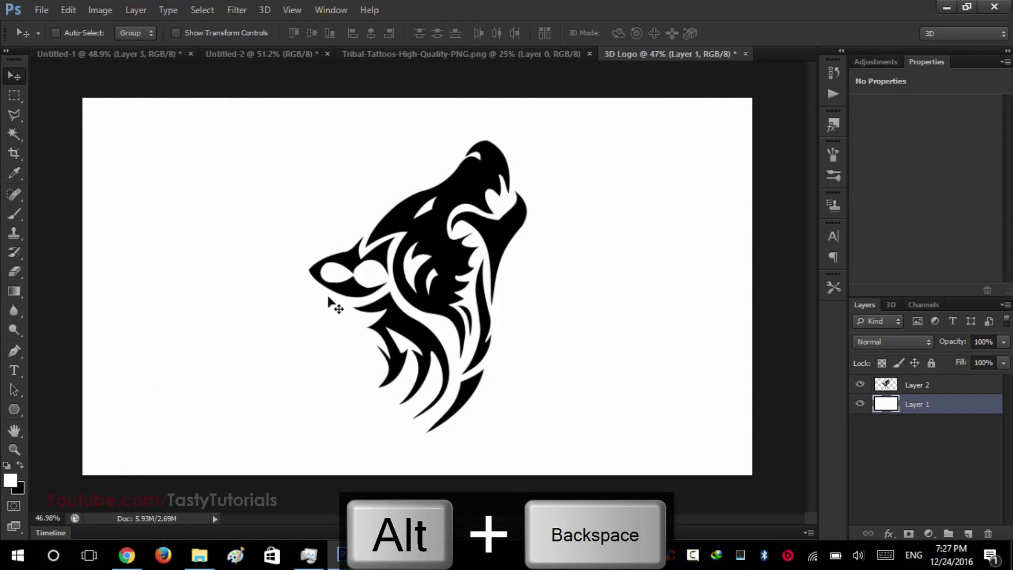
click(908, 387)
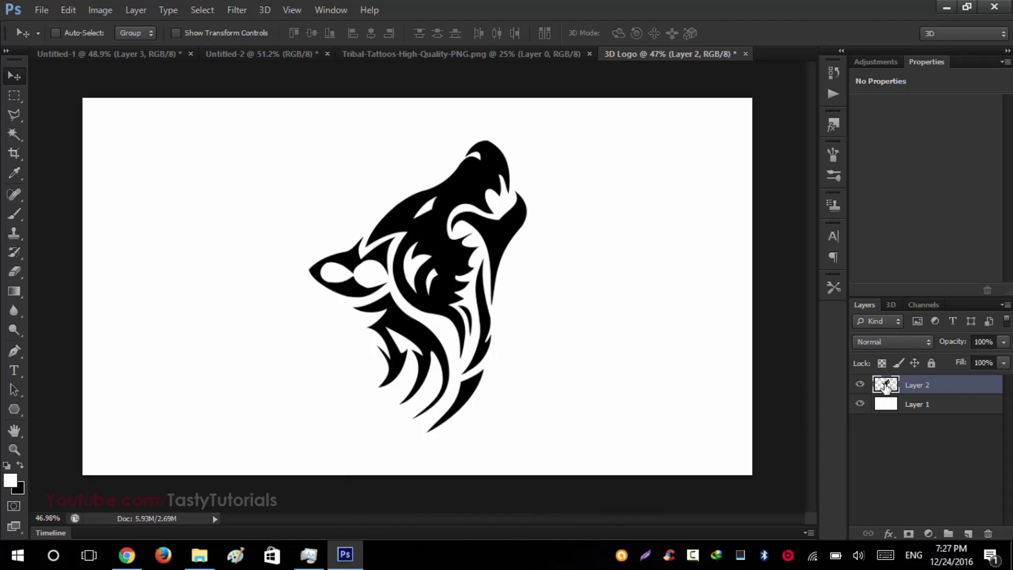
ctrl+click(886, 384)
key(ctrl+d)
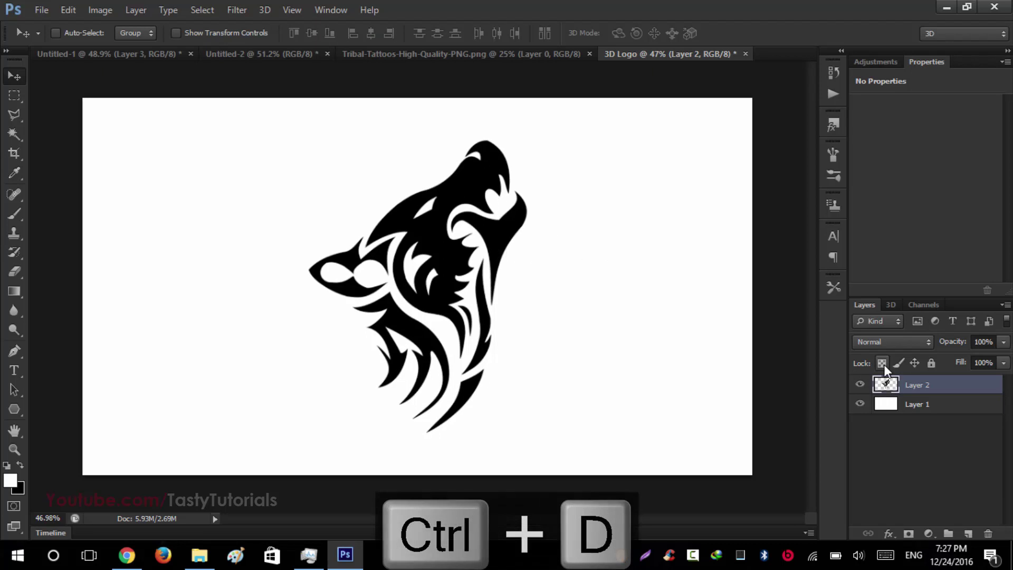
- Rename the wolf layer to 'Shape'
double_click(916, 386)
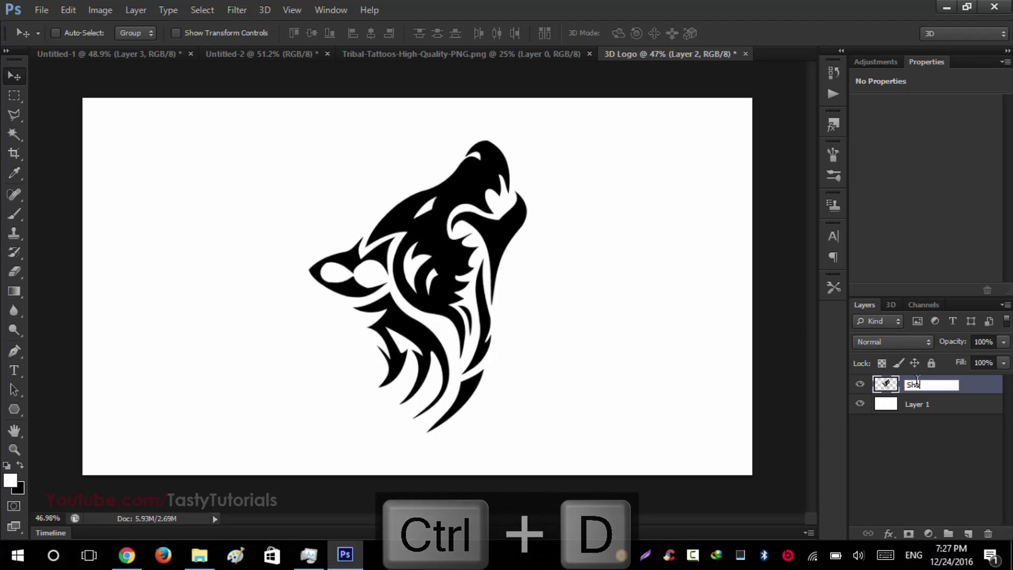
text(Shape)
key(Return)
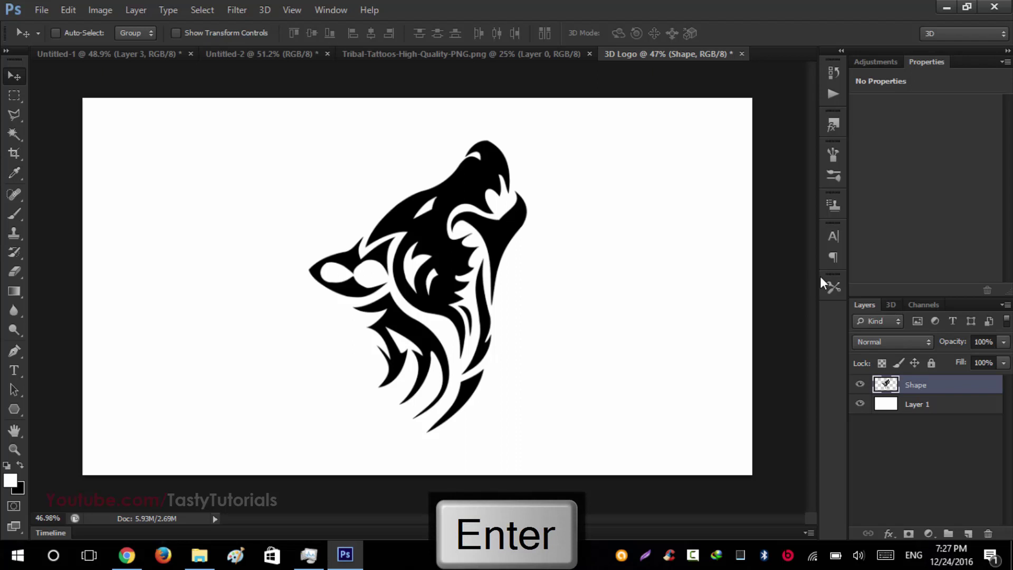
- Make the Shape layer a 3D extrusion and select its Shape Front Inflation Material
right_click(928, 388)
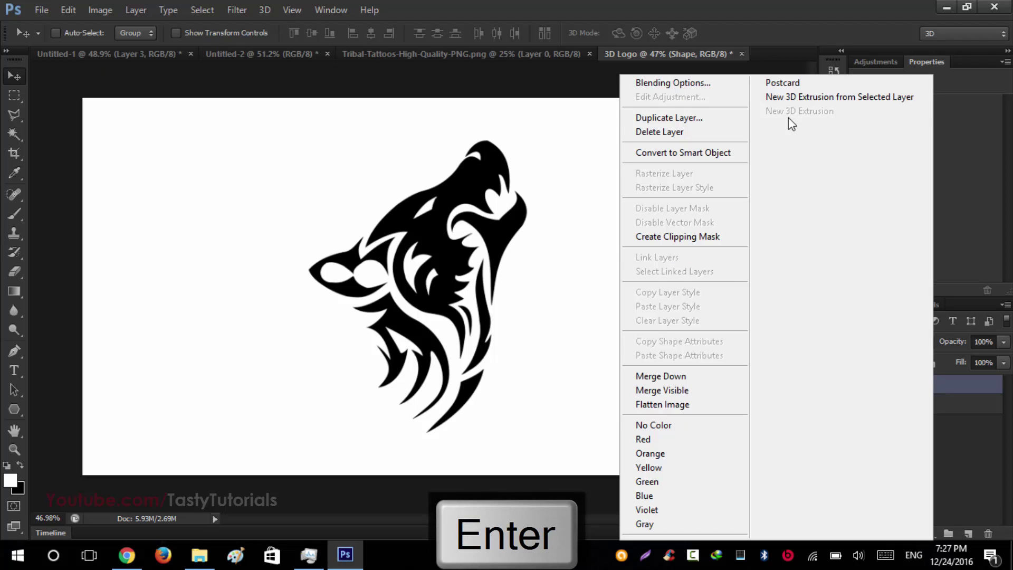
click(857, 106)
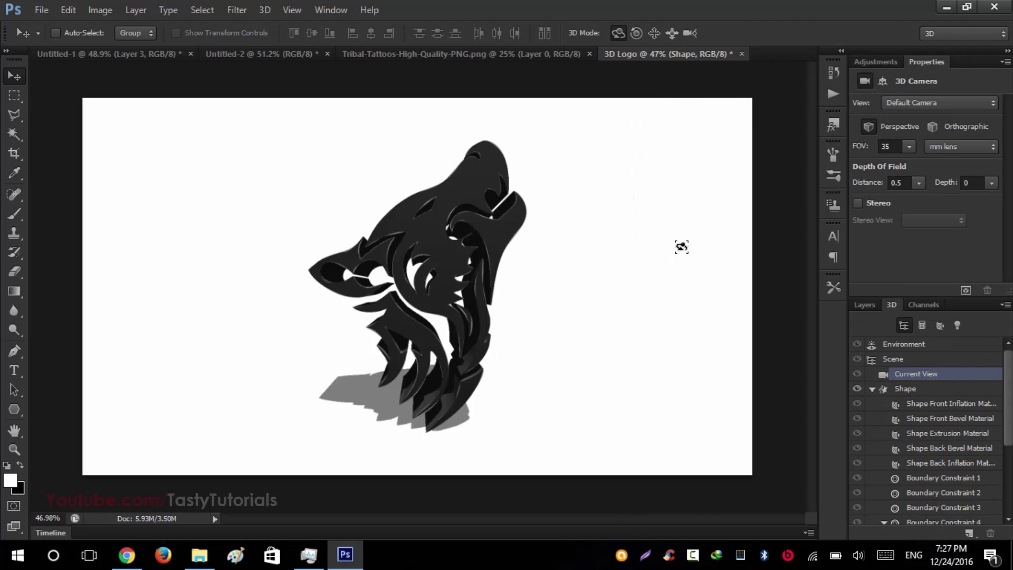
click(920, 391)
click(921, 404)
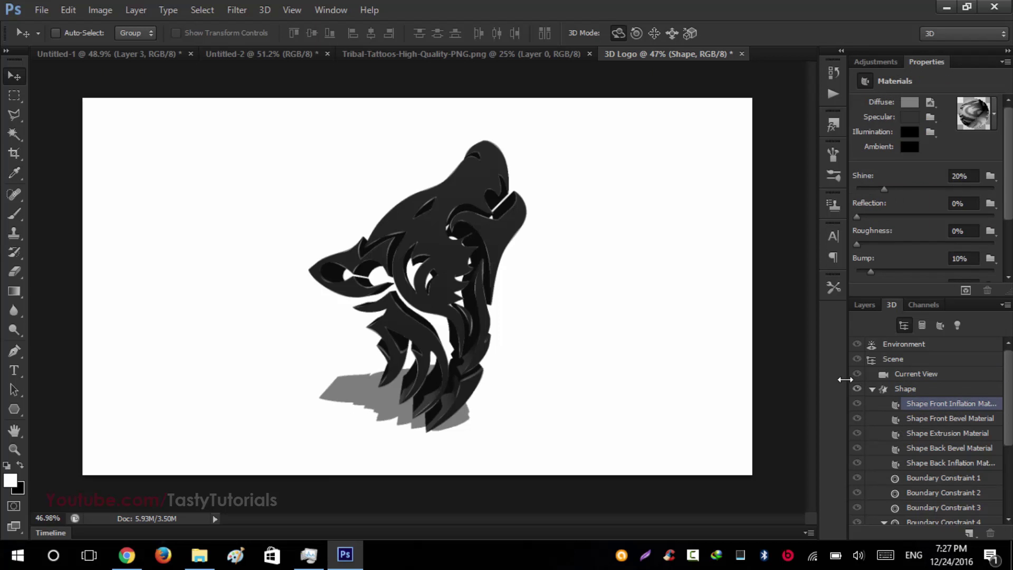
drag(844, 379, 819, 378)
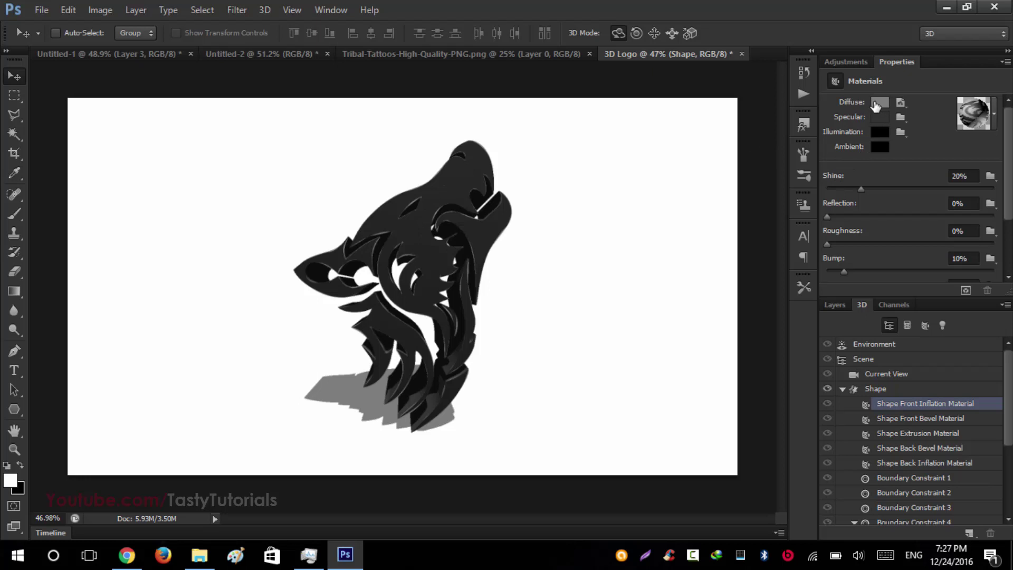
- Set the front inflation material's diffuse colour to bright blue 009cff
click(878, 103)
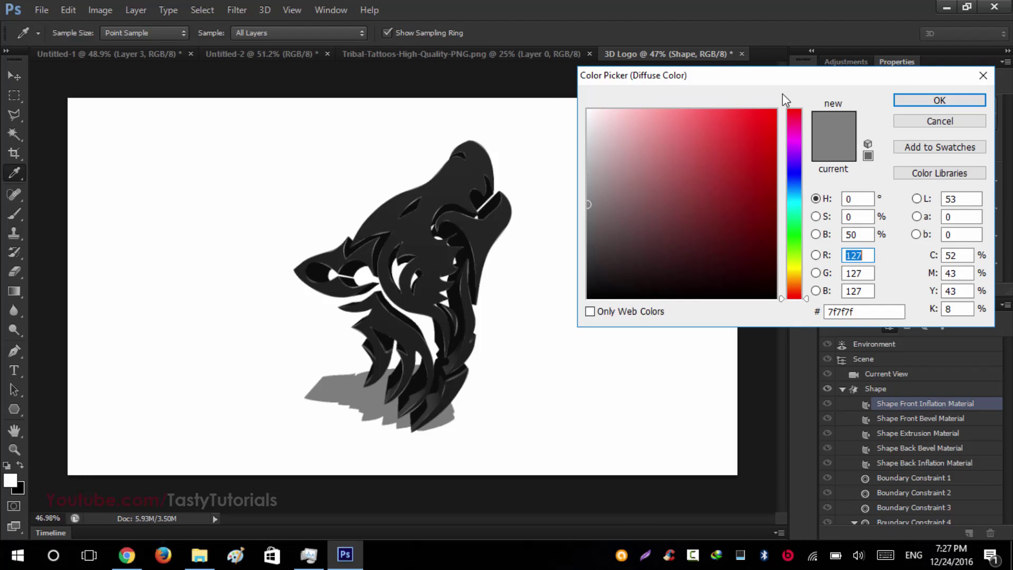
mouse_move(798, 204)
mouse_down()
mouse_move(796, 181)
mouse_move(794, 193)
mouse_up()
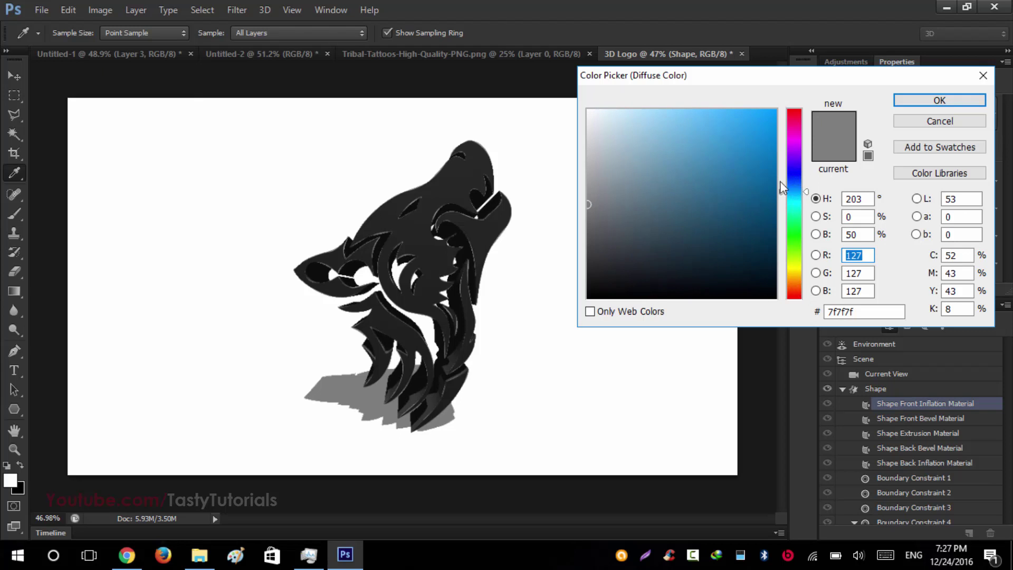
click(774, 109)
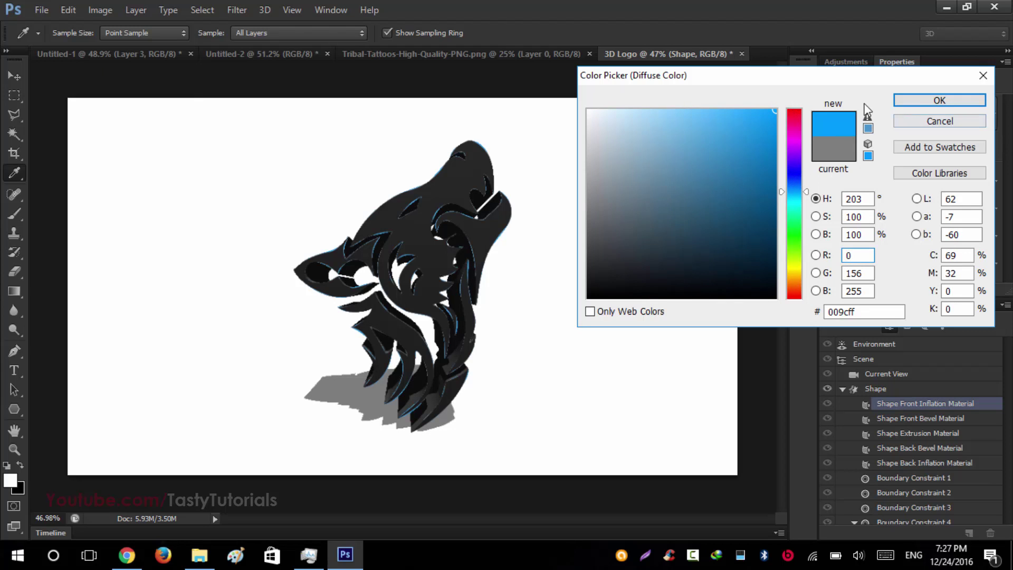
key(Return)
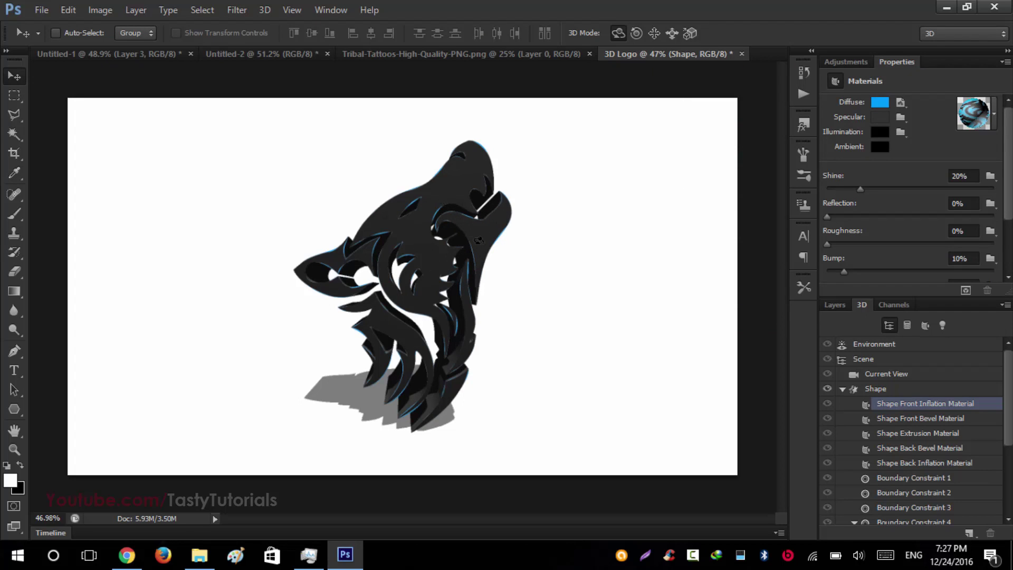
- Hide the black wolf artwork in the Shape diffuse texture, save it, and close the texture
click(843, 305)
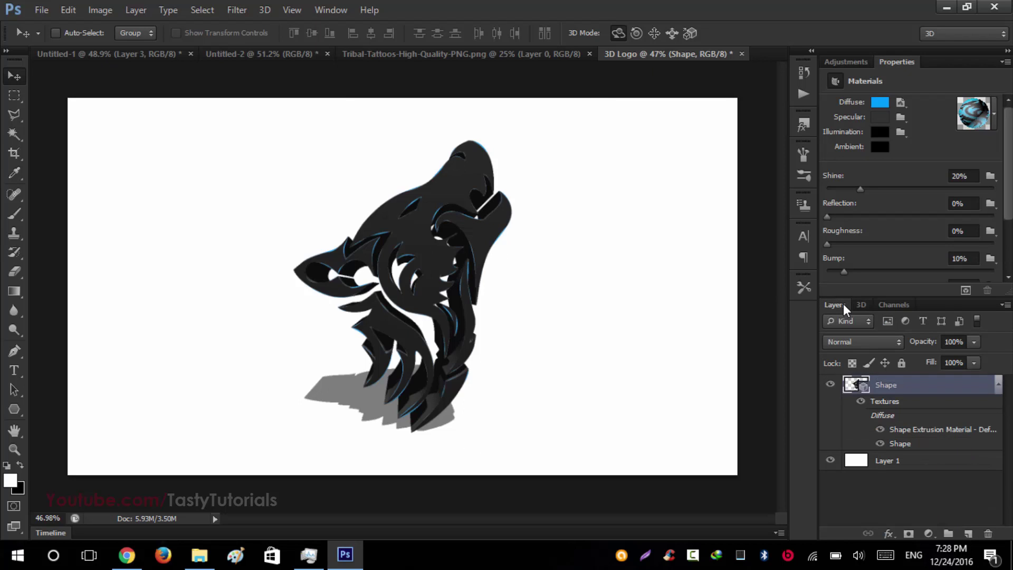
click(880, 445)
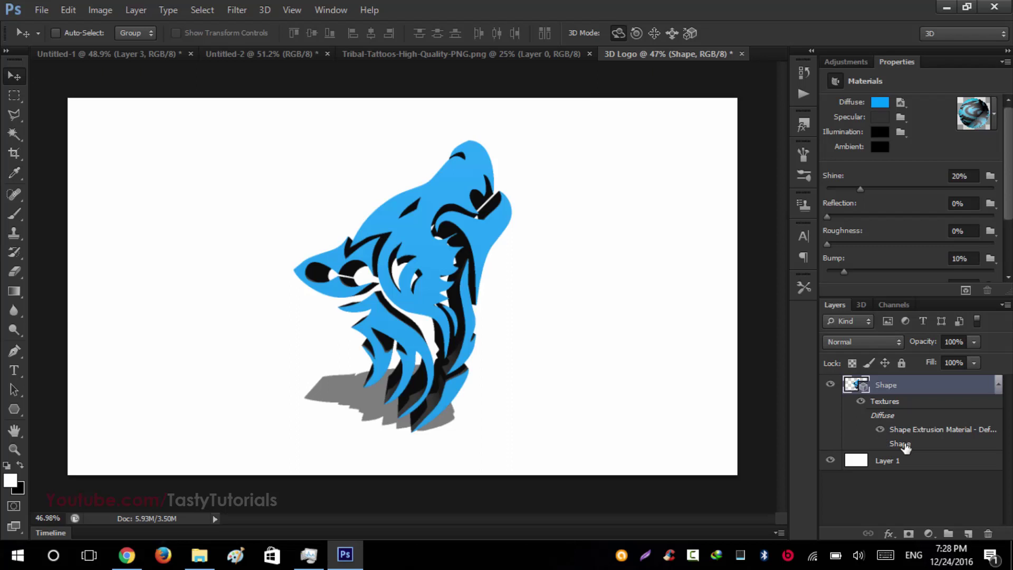
click(879, 444)
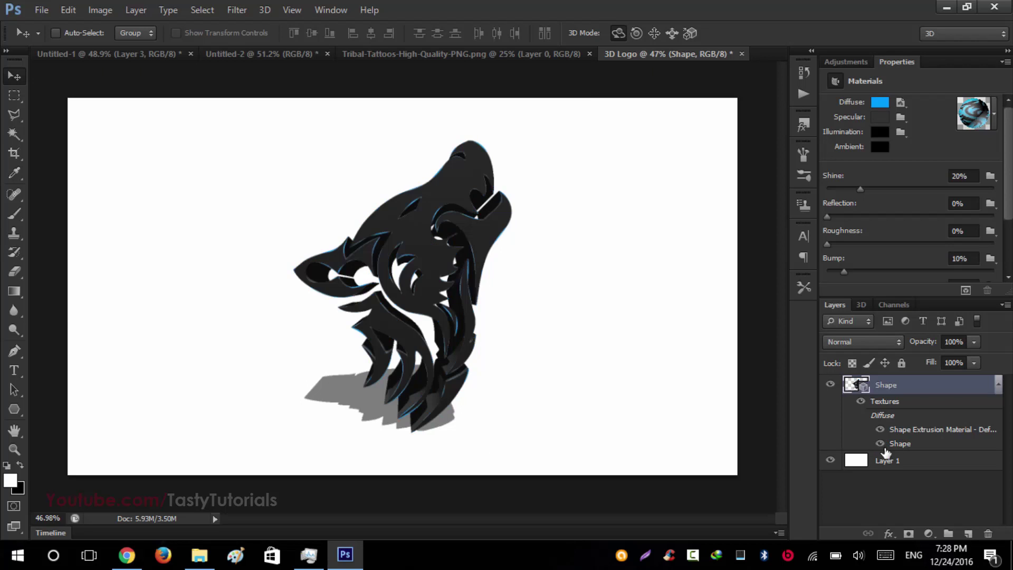
double_click(901, 443)
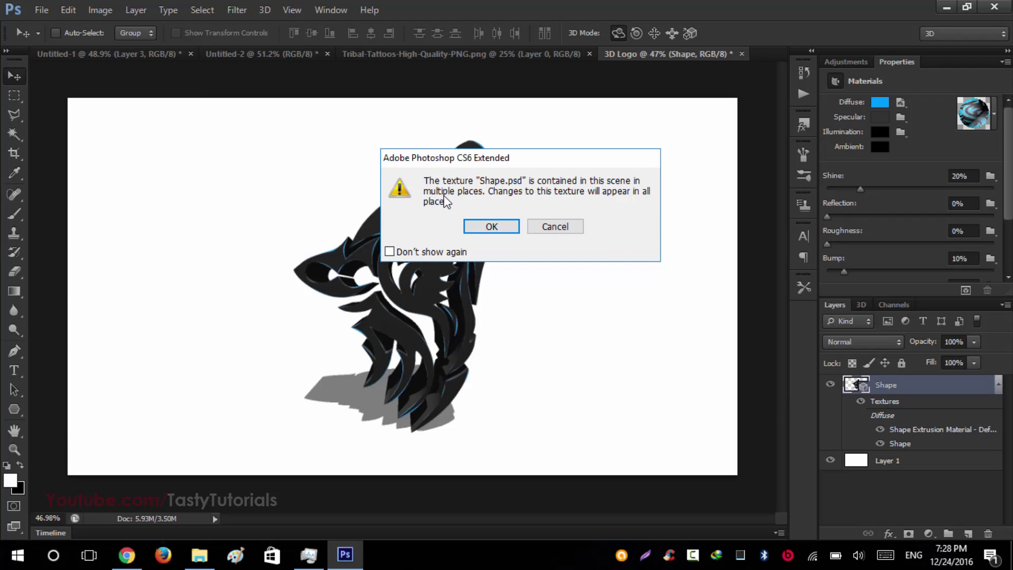
click(507, 225)
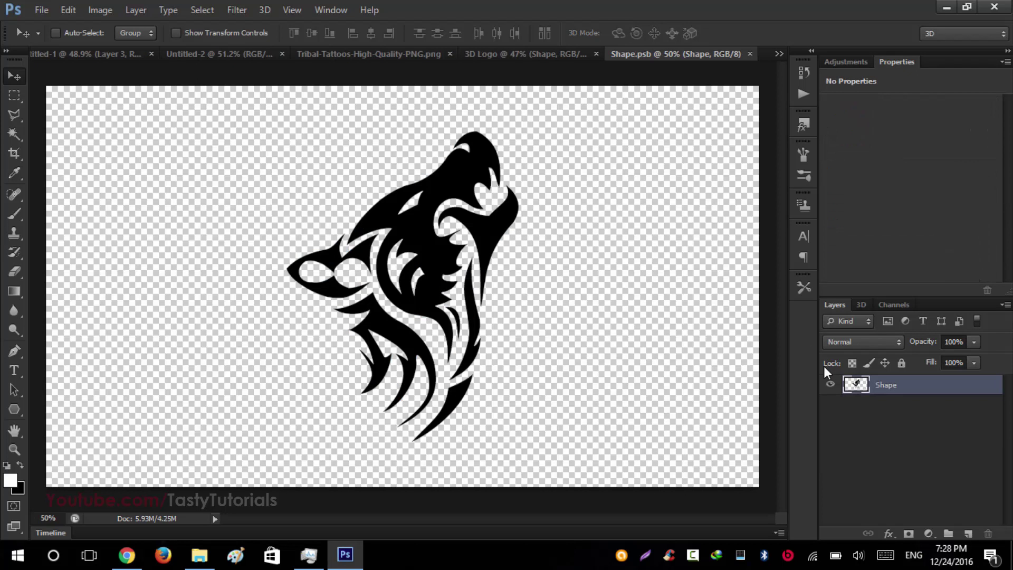
click(830, 384)
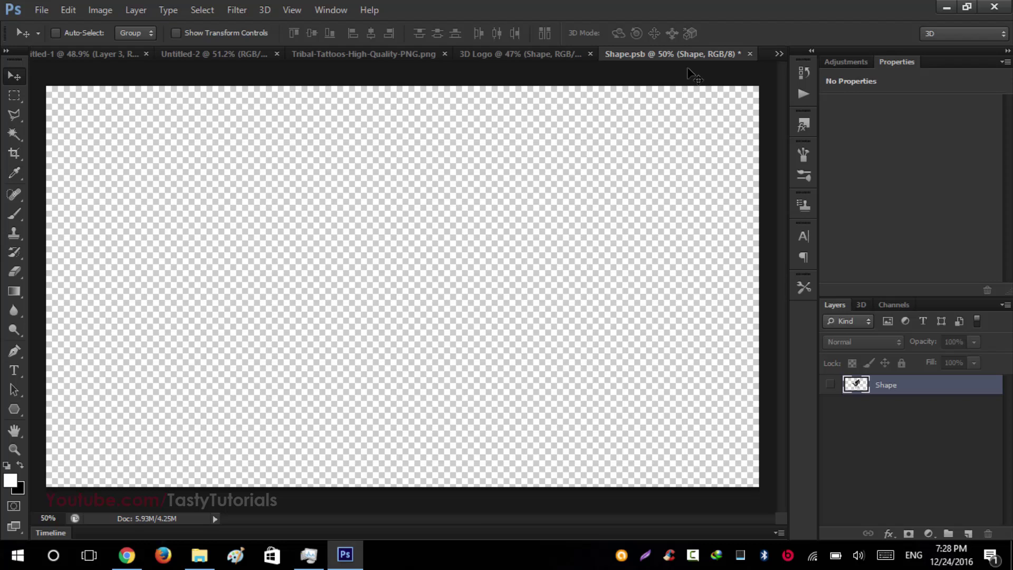
key(ctrl+s)
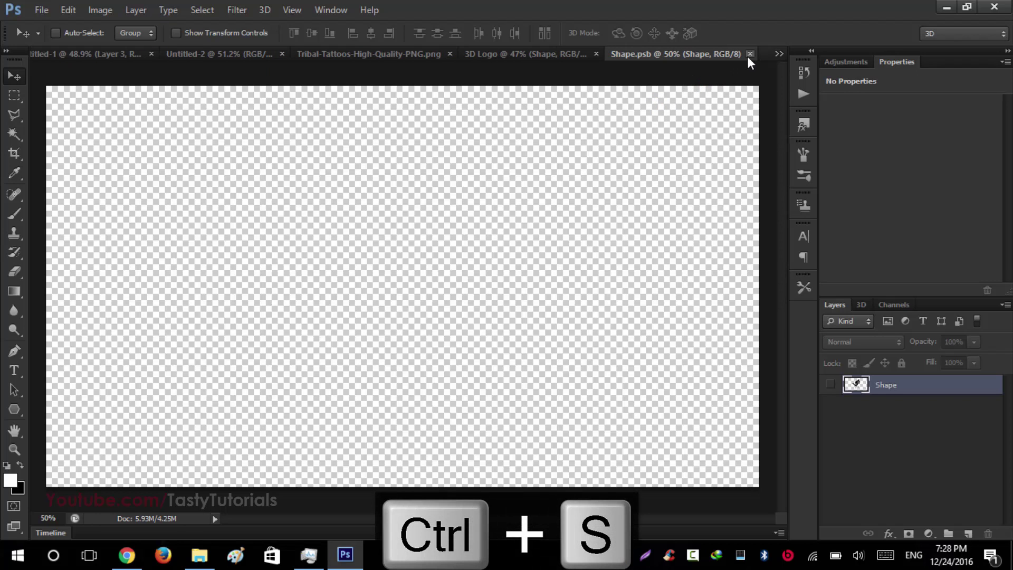
click(749, 54)
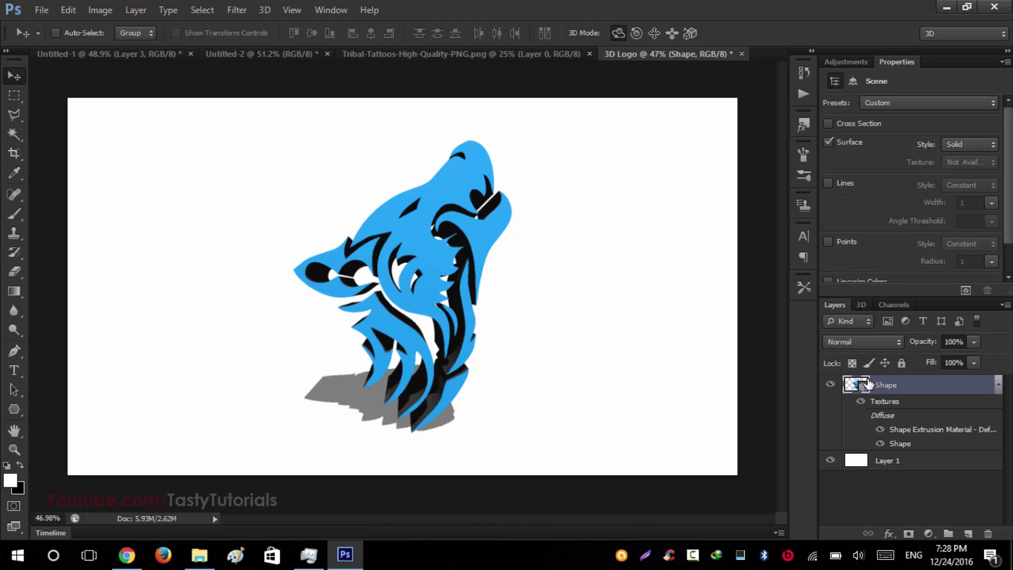
- Give the Shape Extrusion Material a bright orange diffuse colour and higher shine
click(862, 305)
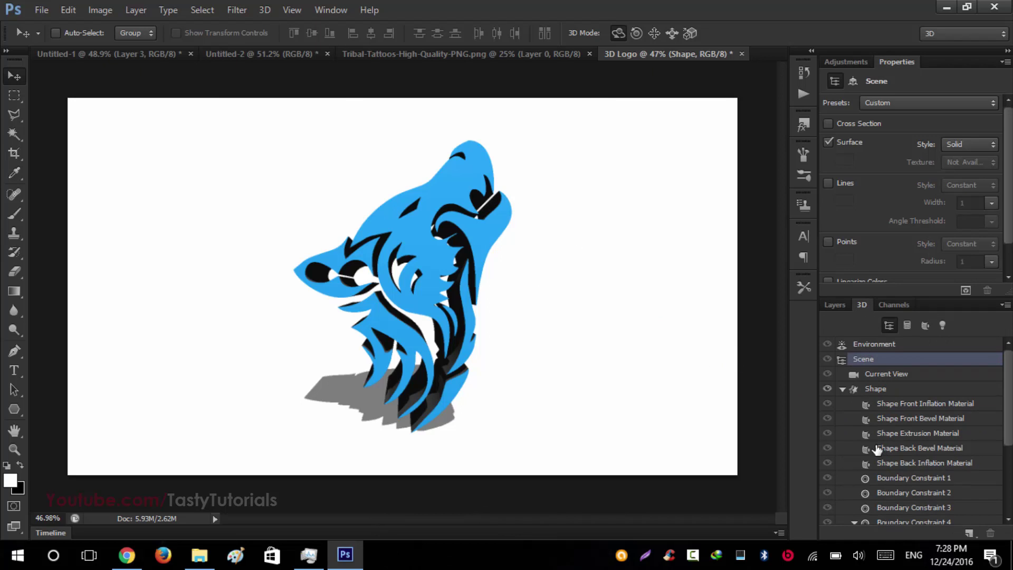
click(910, 404)
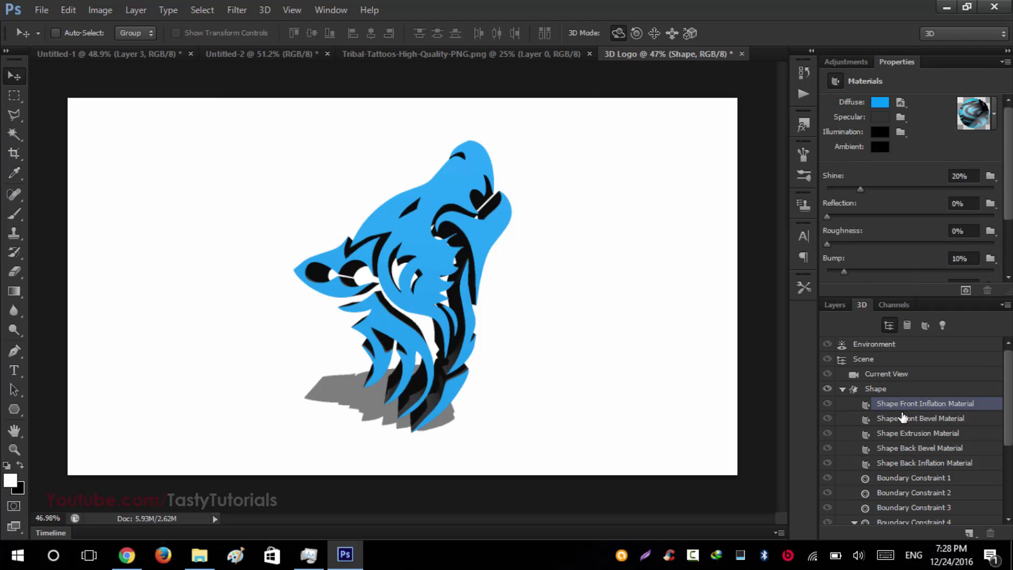
click(904, 434)
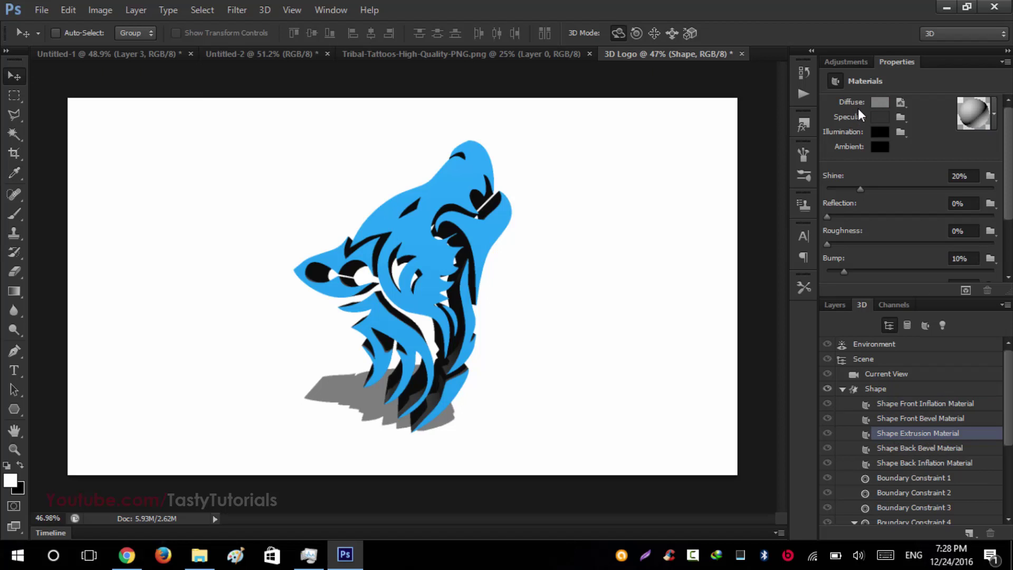
click(879, 103)
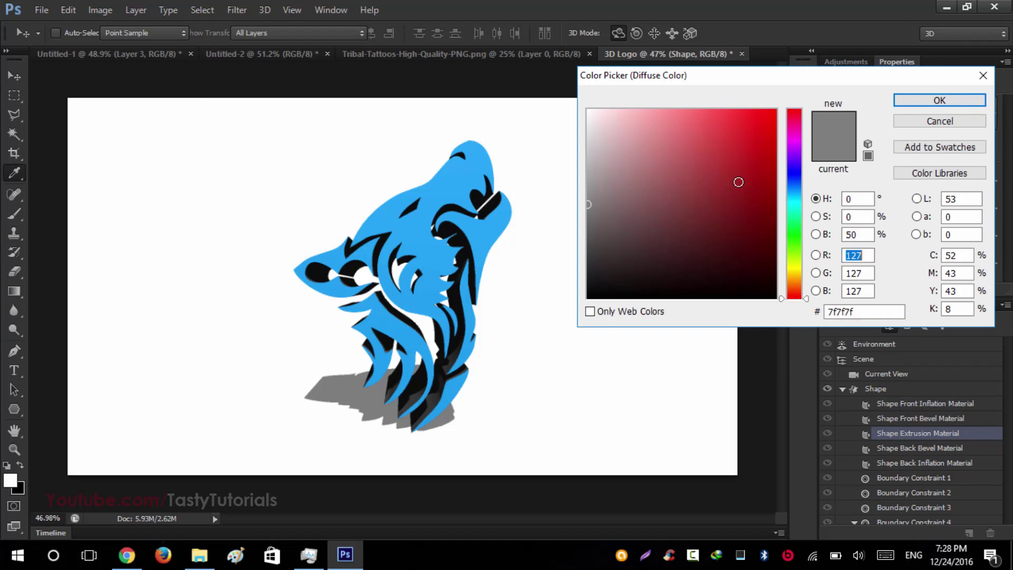
click(799, 281)
drag(748, 159, 780, 99)
drag(806, 275, 802, 272)
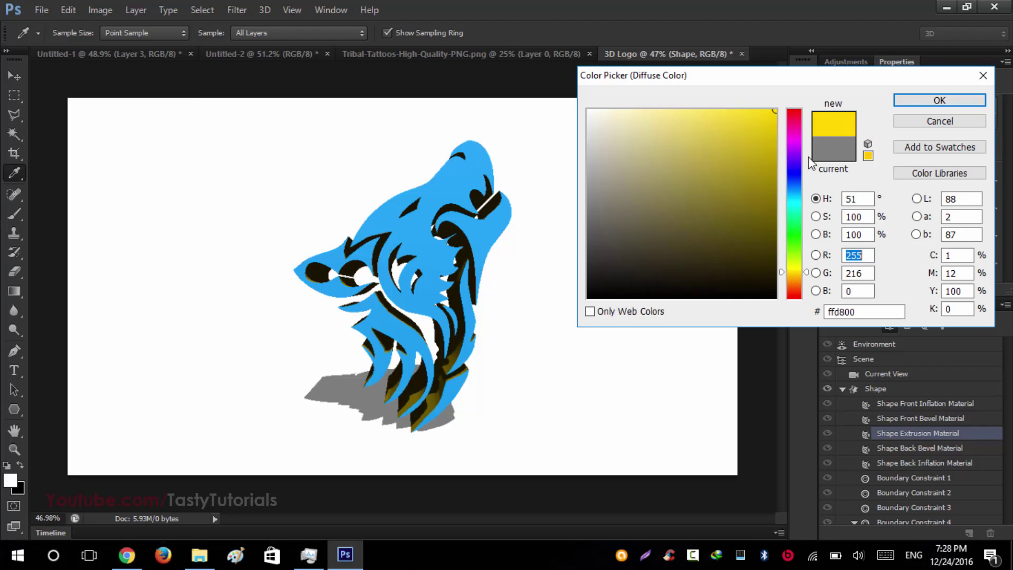
drag(806, 273, 805, 278)
key(Return)
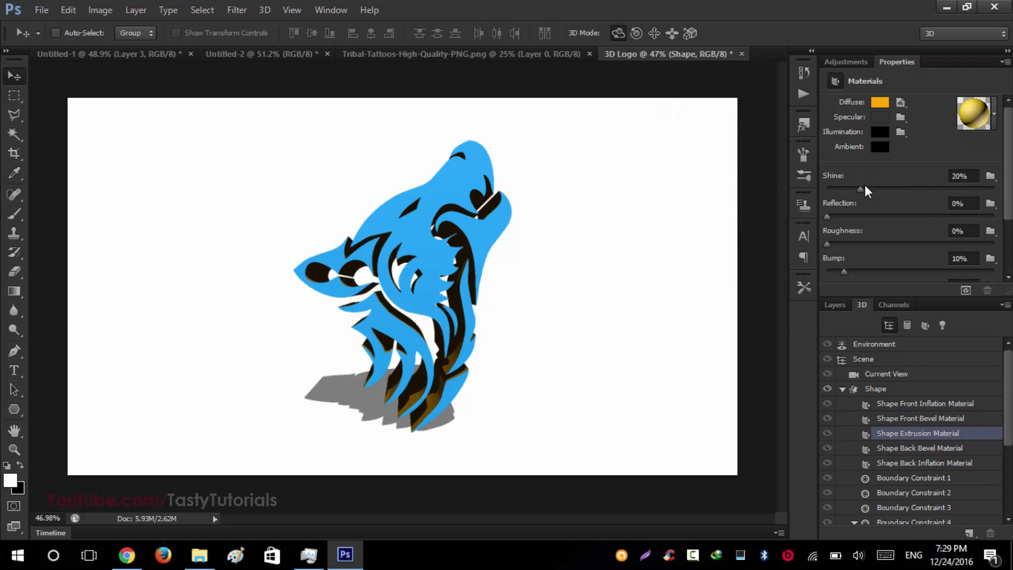
drag(874, 188, 953, 191)
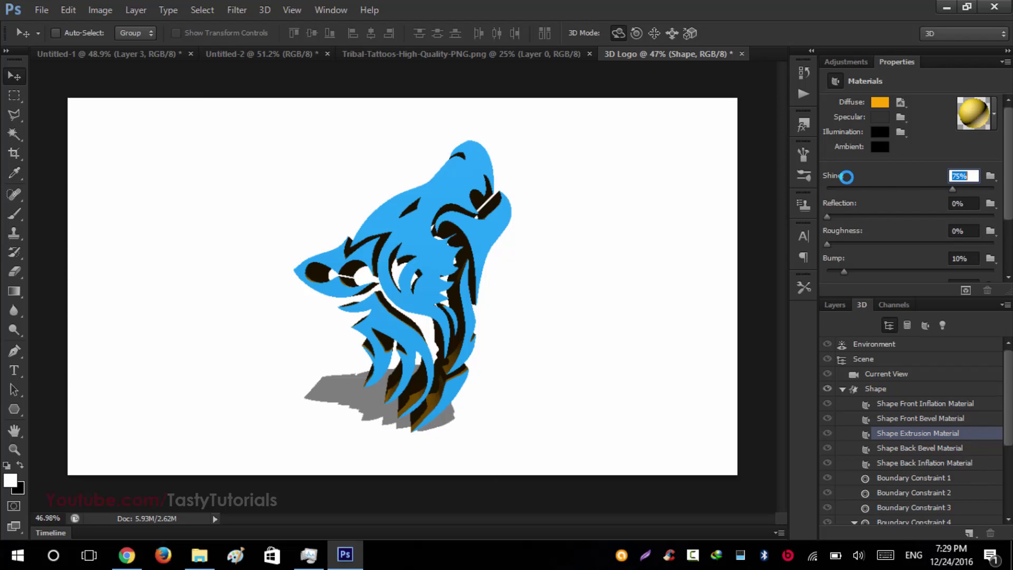
drag(1010, 153, 1011, 177)
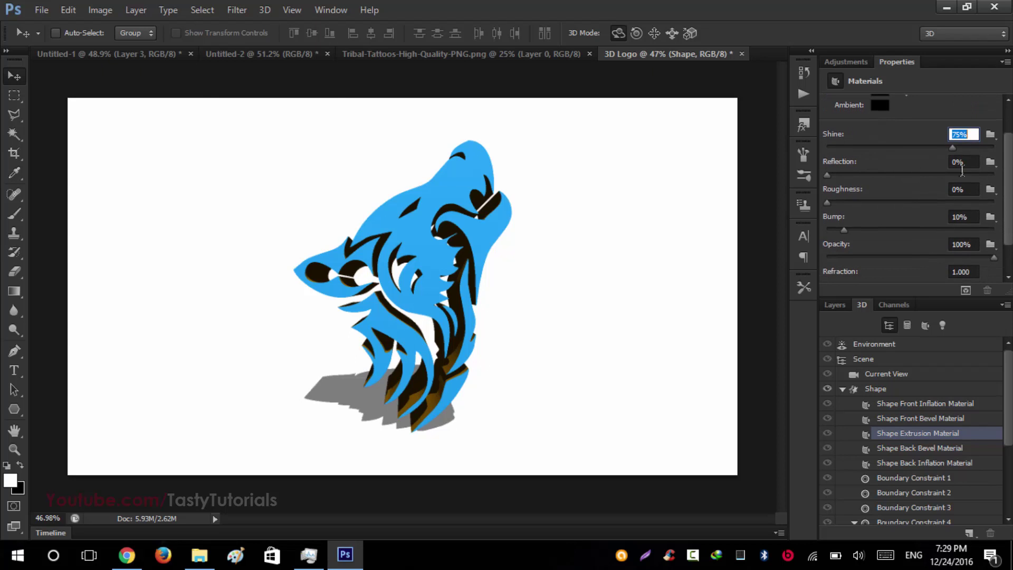
scroll(1010, 143, up, 2)
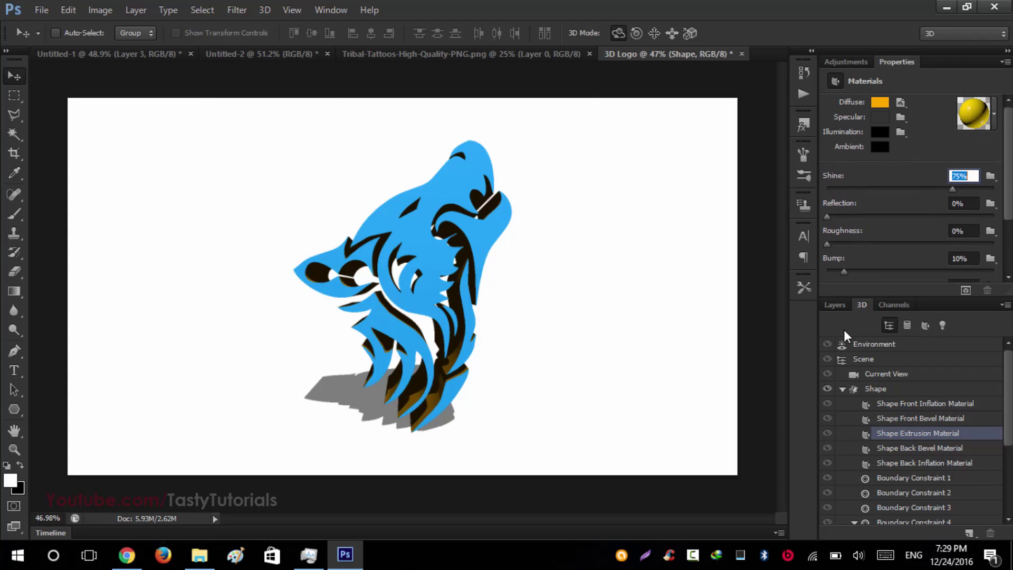
- Set the Shape Front Bevel Material's diffuse colour to orange efa60a
click(908, 419)
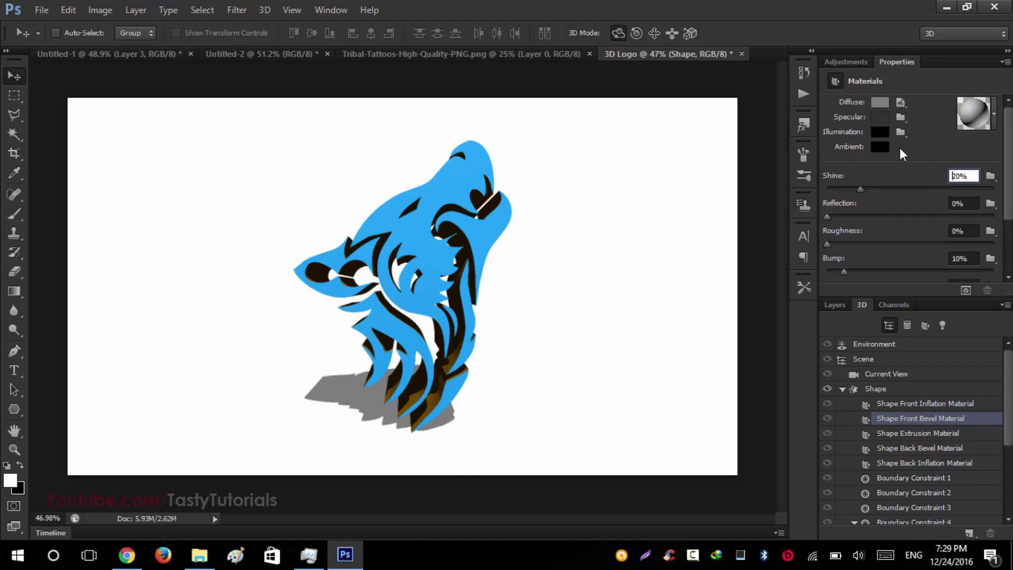
click(879, 103)
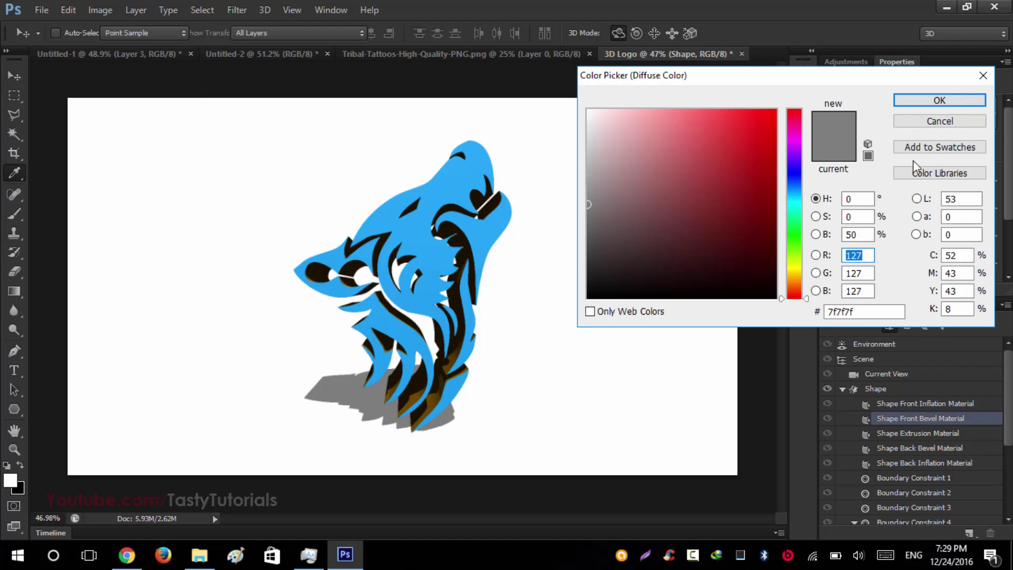
drag(802, 293, 792, 277)
drag(767, 129, 778, 106)
click(910, 101)
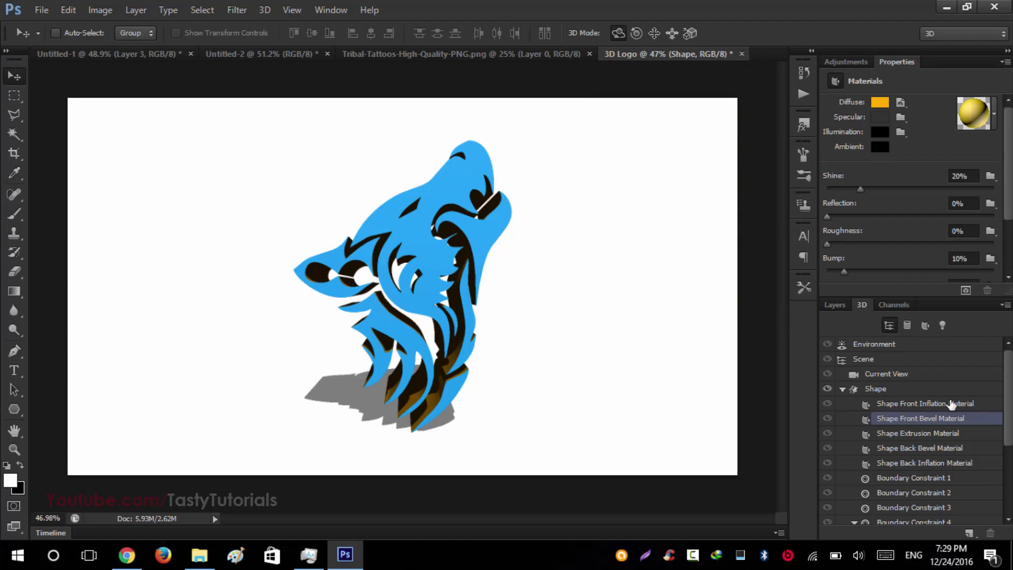
- Turn the white Layer 1 into a 3D postcard
click(836, 305)
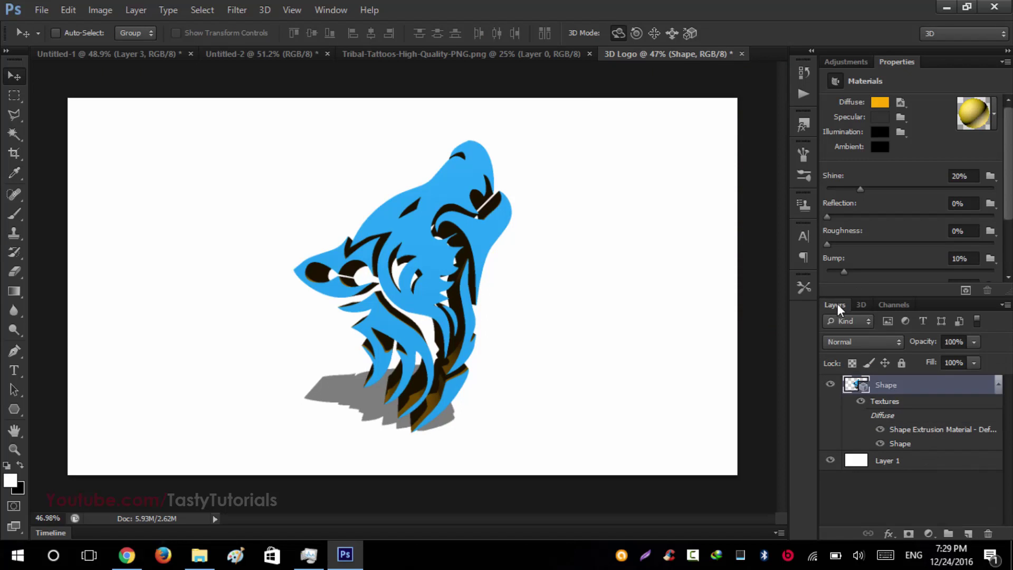
click(884, 460)
right_click(912, 457)
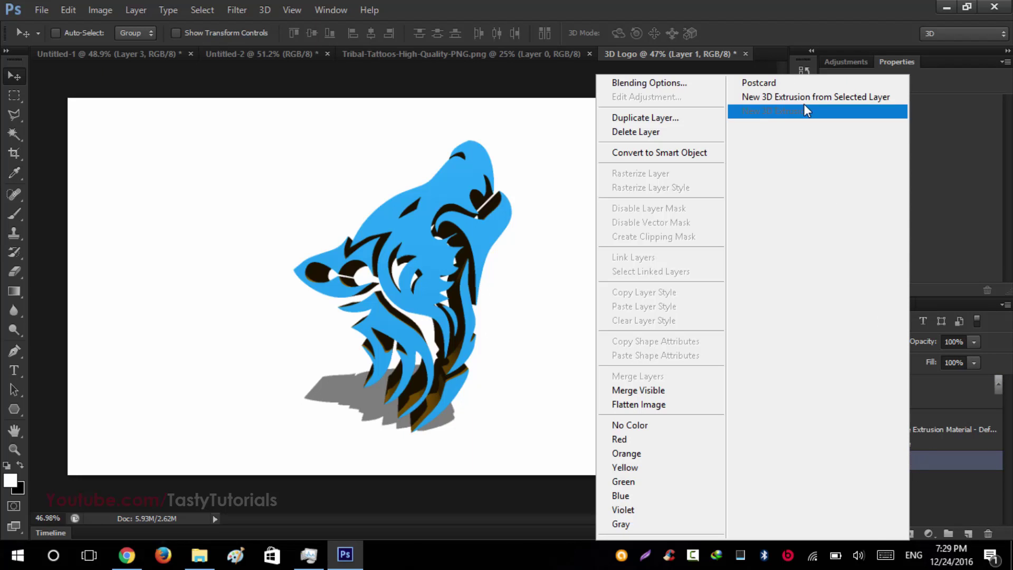
click(759, 83)
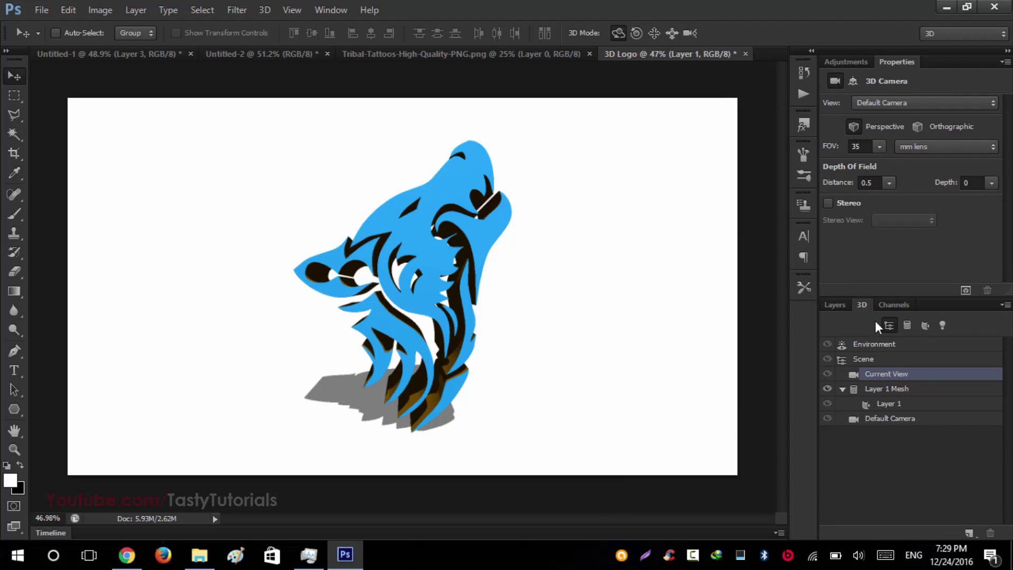
- Select Shape and Layer 1 together and merge them with Ctrl+E
click(835, 304)
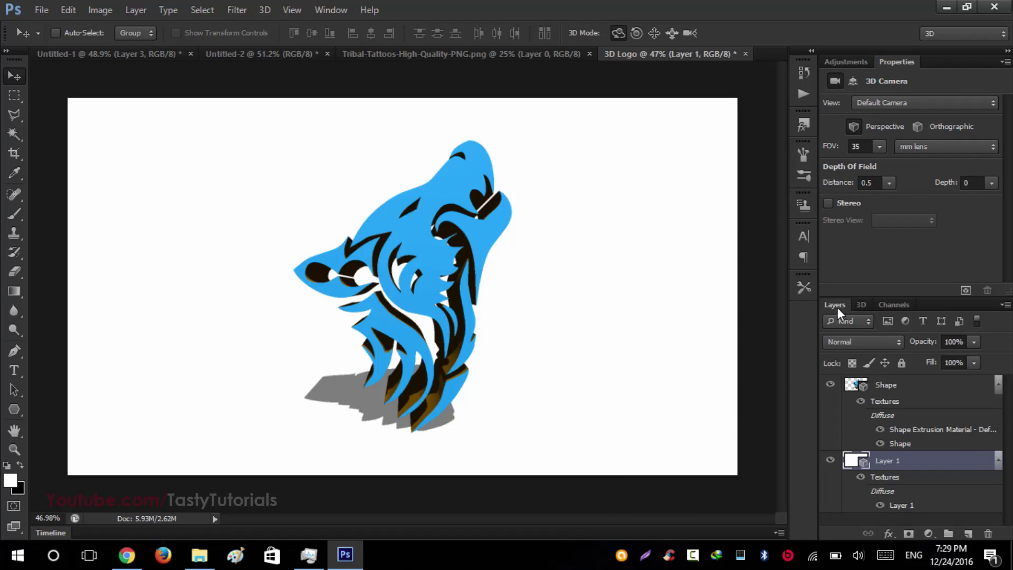
click(997, 461)
click(997, 385)
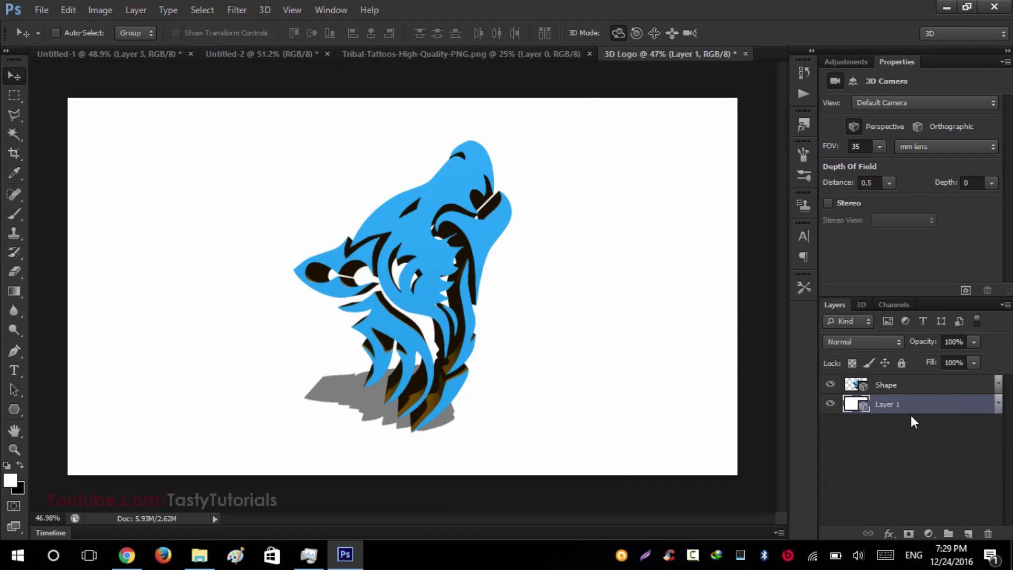
shift+click(915, 388)
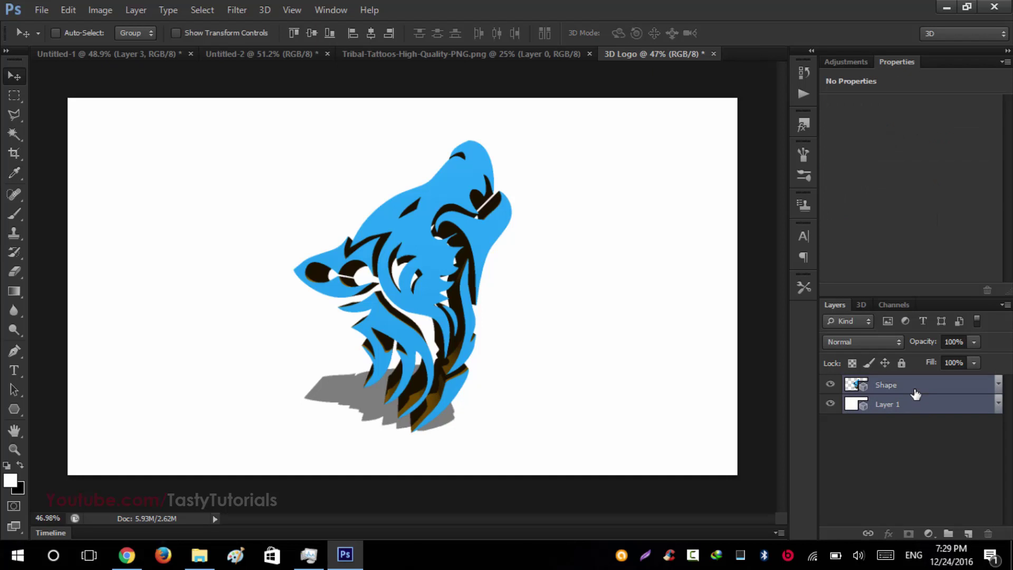
key(ctrl+e)
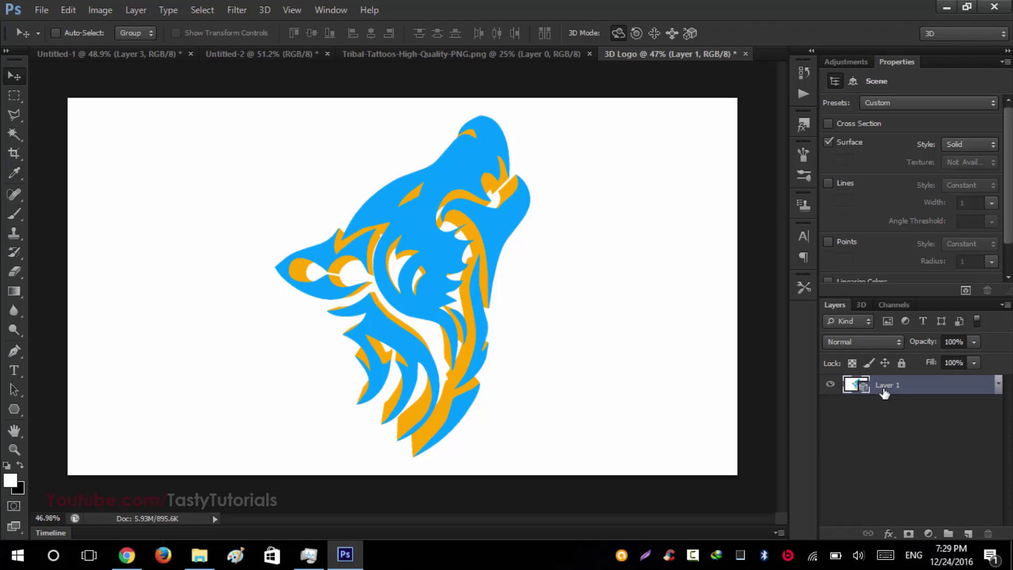
key(ctrl+alt+z)
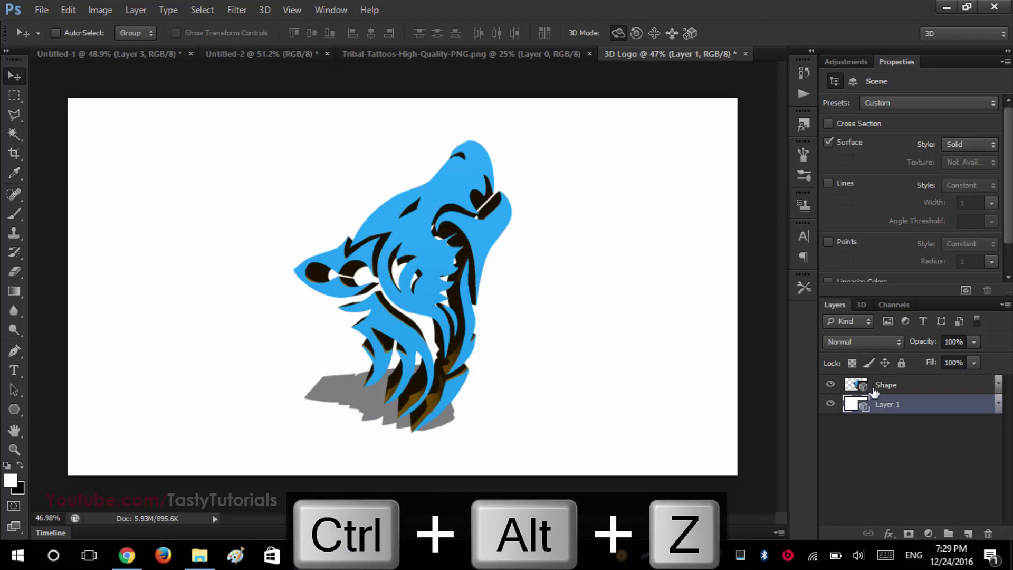
click(850, 387)
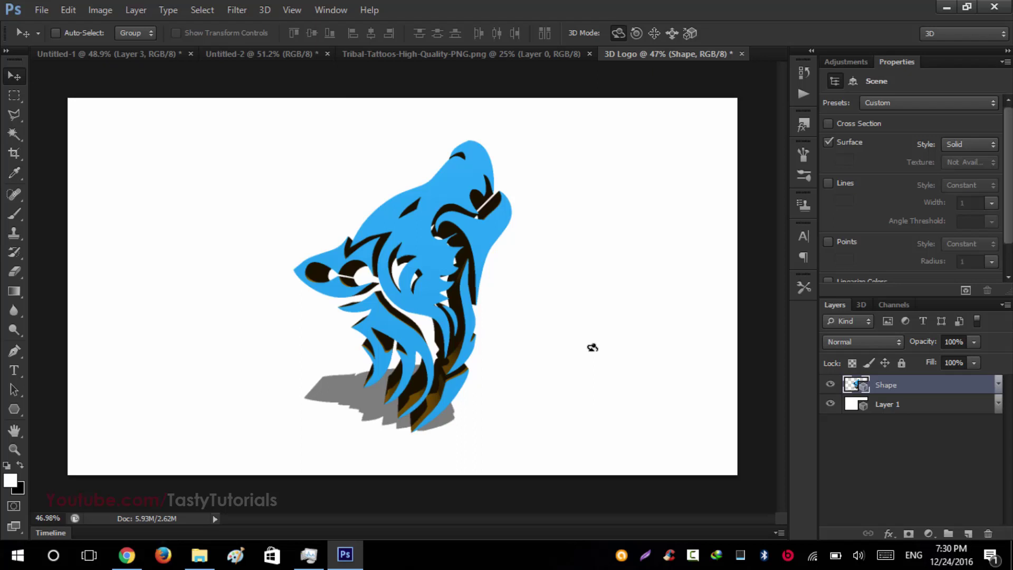
shift+click(942, 409)
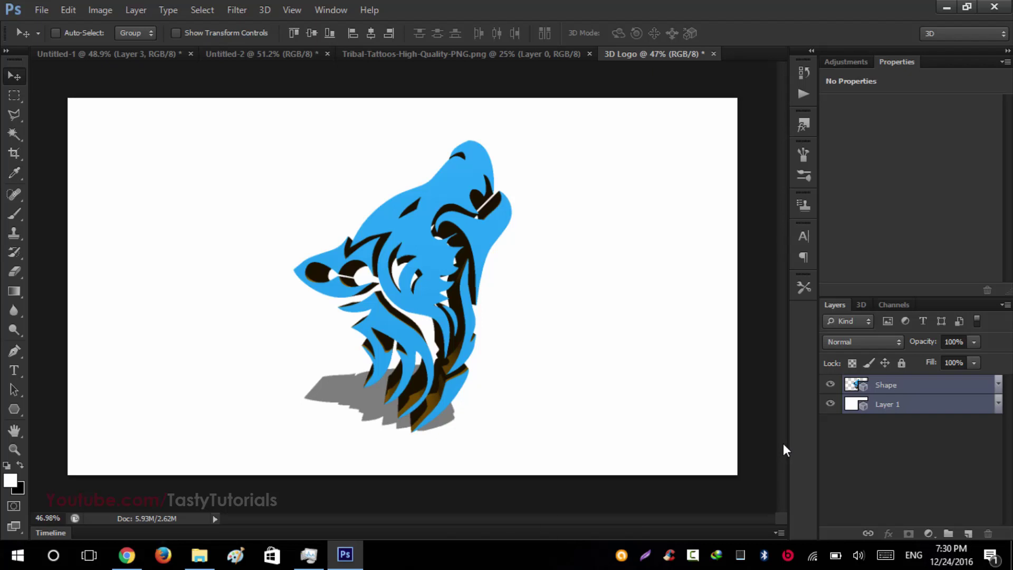
key(ctrl+e)
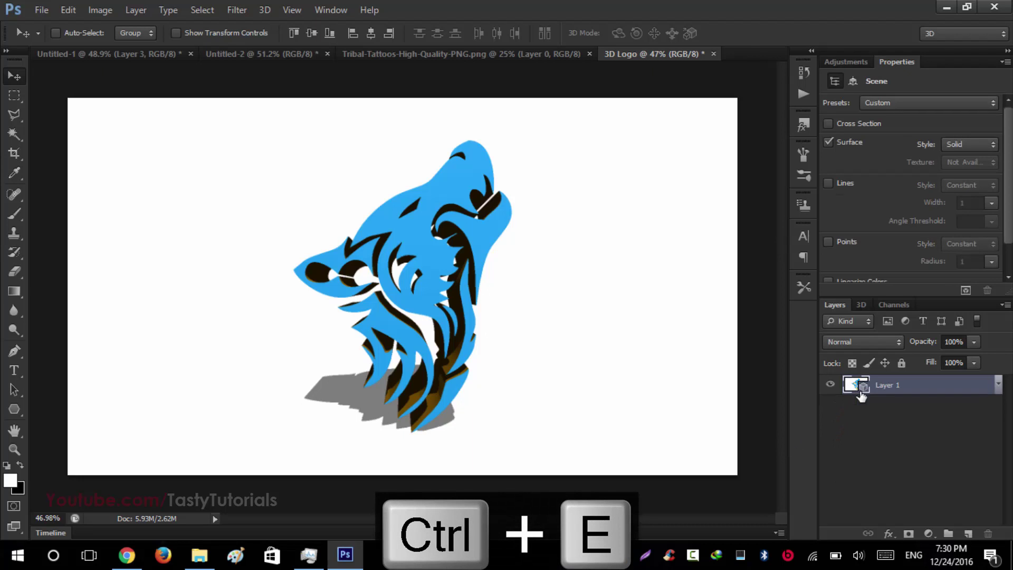
click(859, 305)
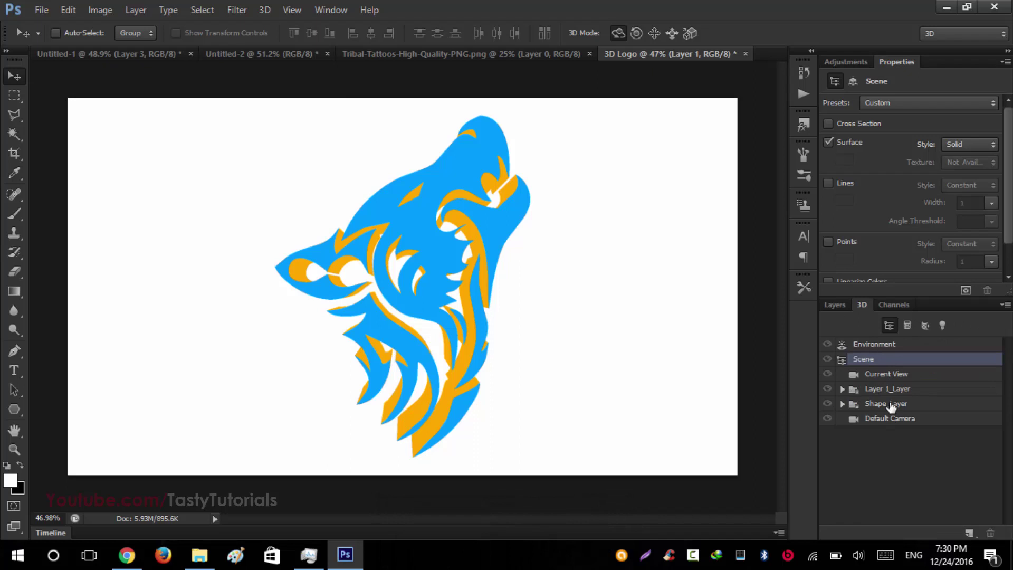
- Inspect Layer 1_Layer and Shape_Layer in the 3D scene, leaving Shape_Layer's materials listed
click(838, 390)
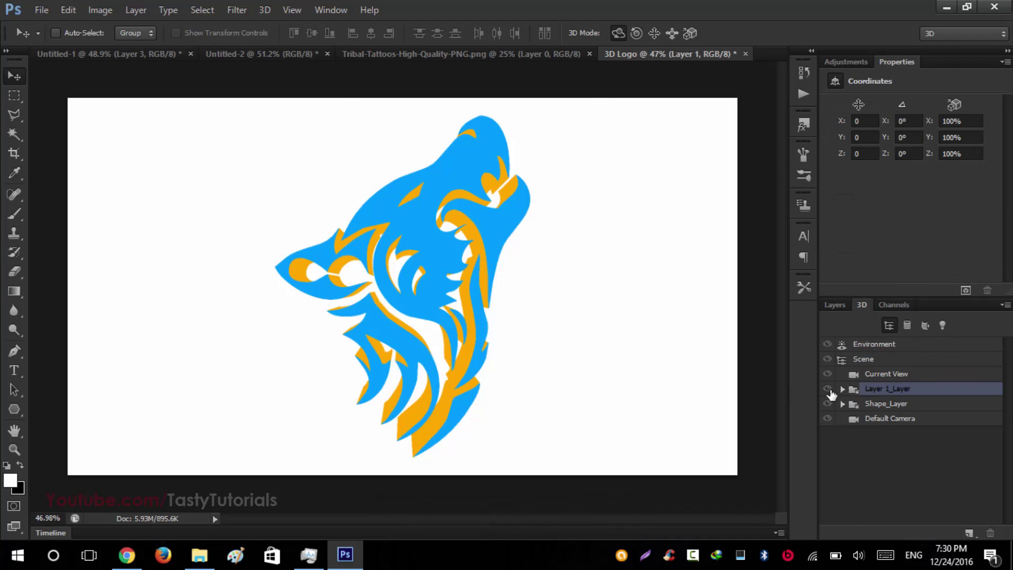
click(881, 405)
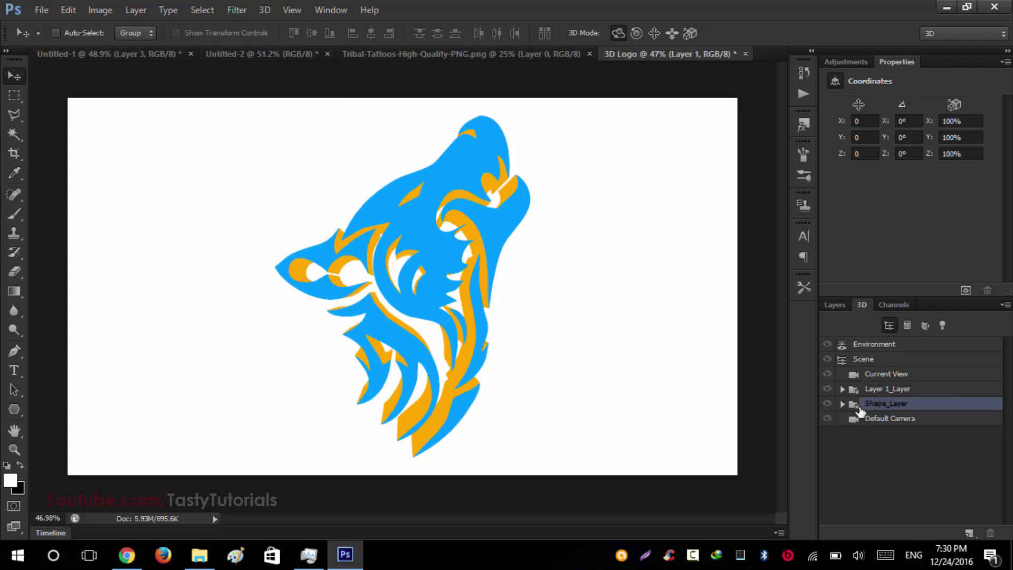
click(842, 404)
click(843, 404)
click(843, 389)
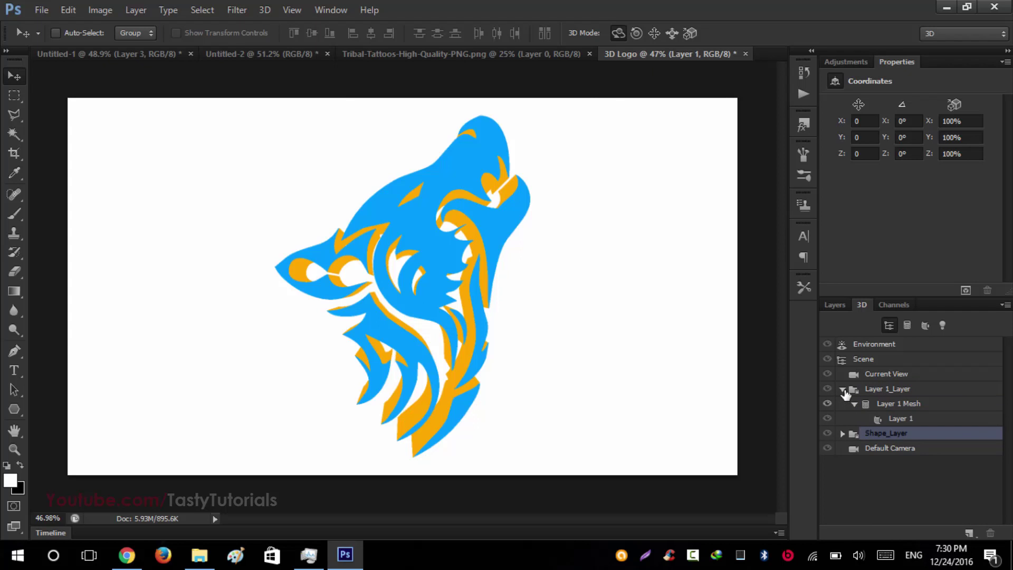
click(842, 389)
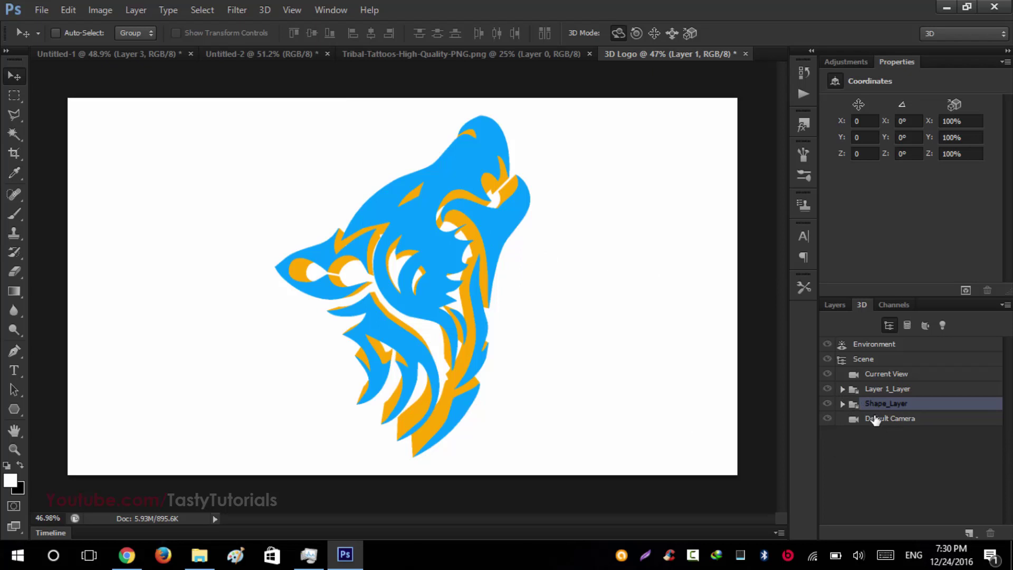
click(843, 403)
- Change the Shape Front Inflation Material's diffuse colour to deeper blue 008aff
click(910, 436)
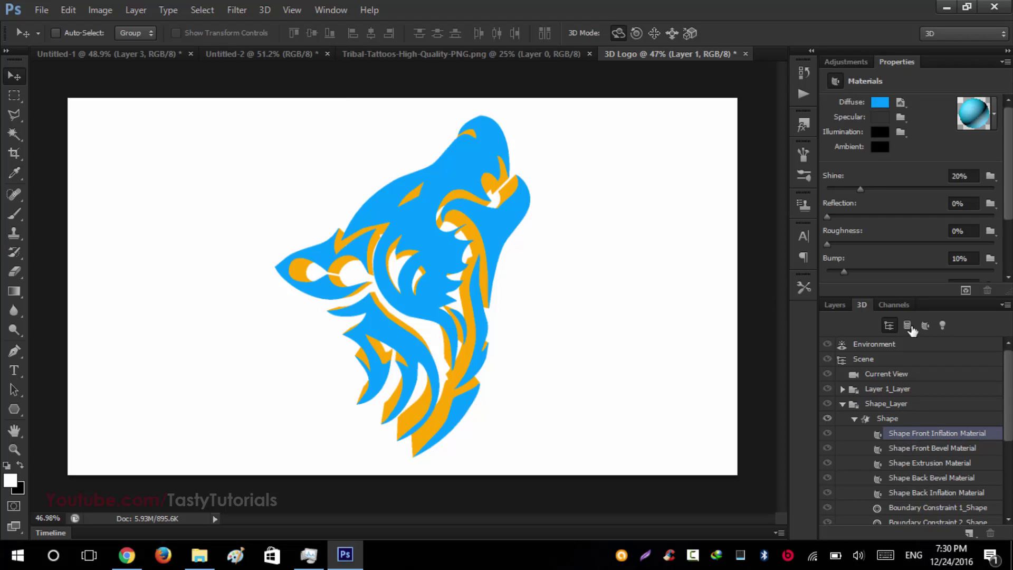
click(877, 103)
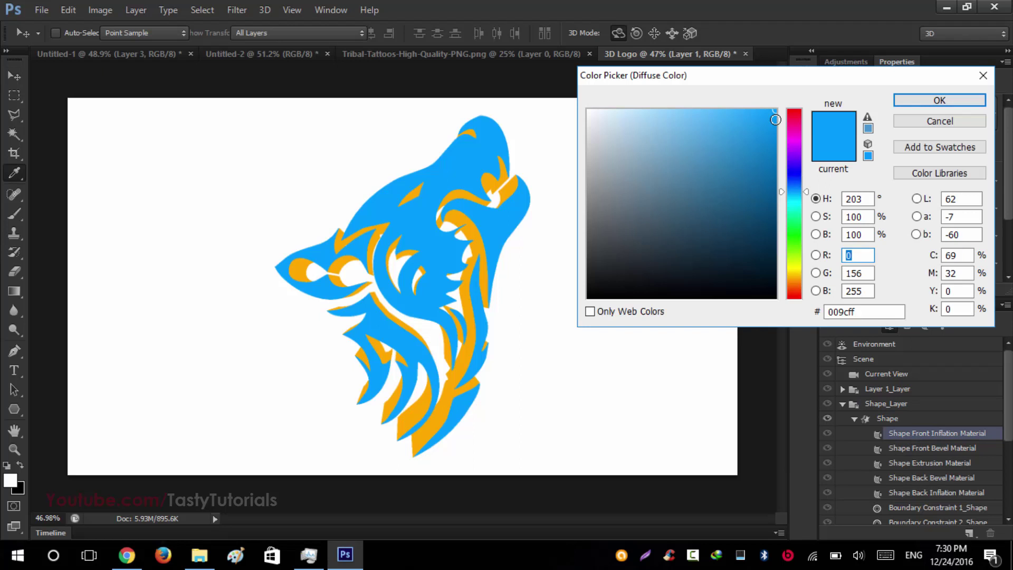
drag(775, 119, 774, 127)
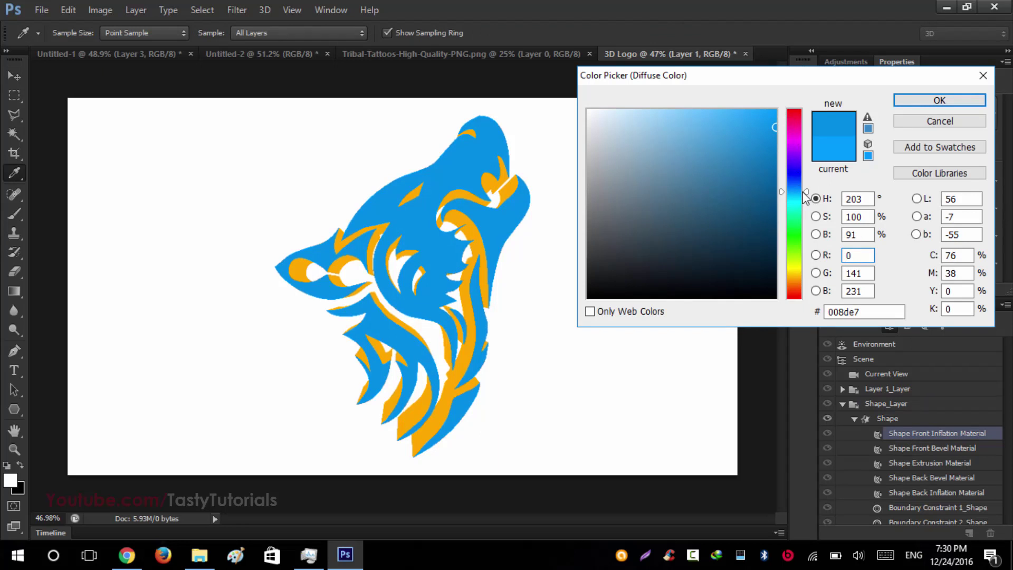
drag(806, 191, 806, 189)
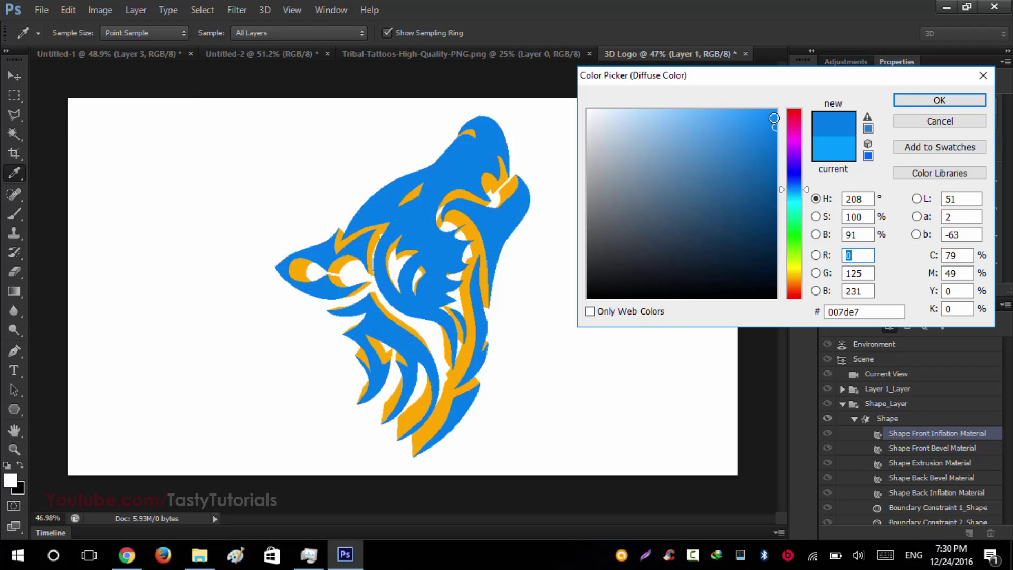
click(776, 109)
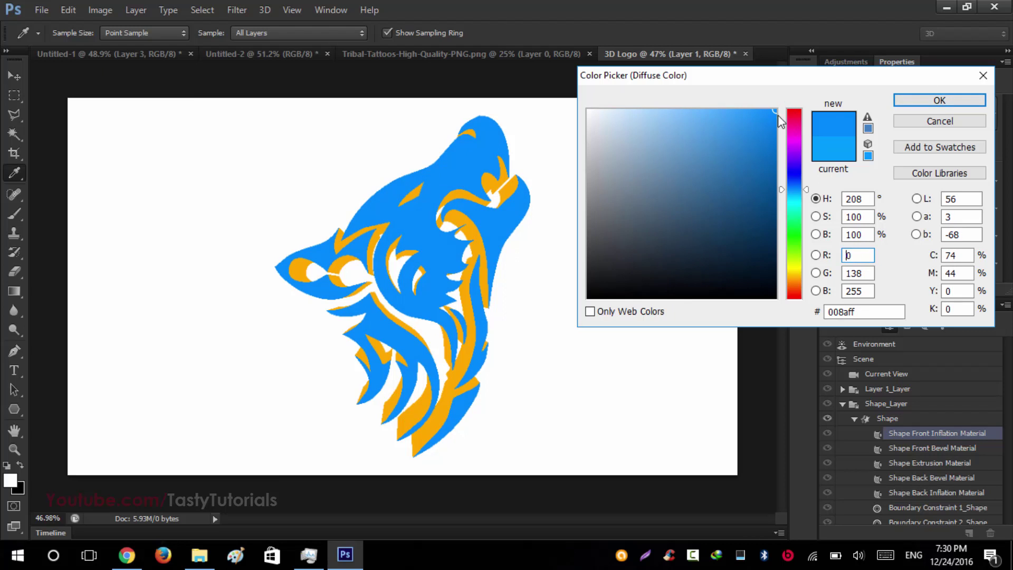
click(913, 103)
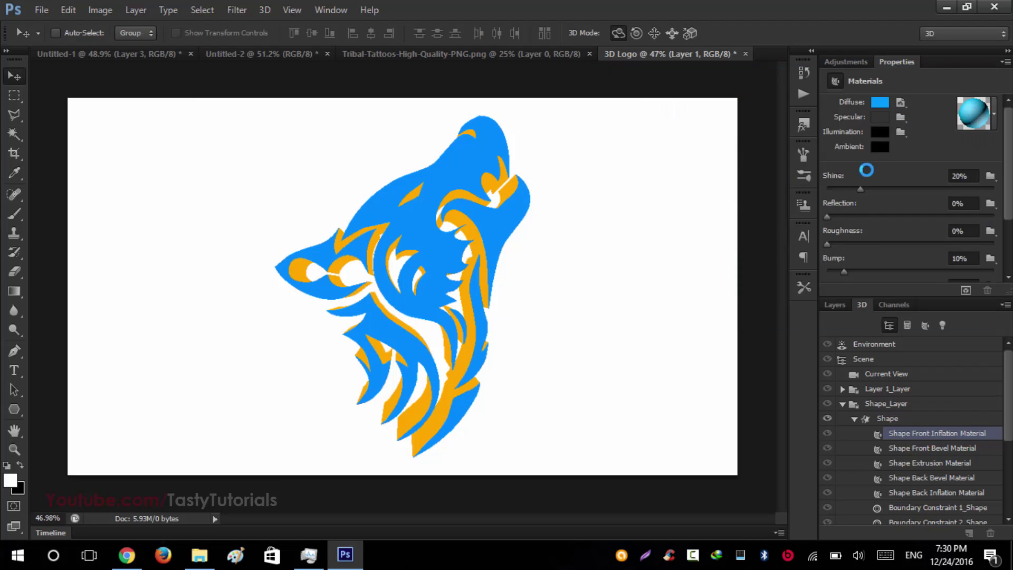
click(854, 419)
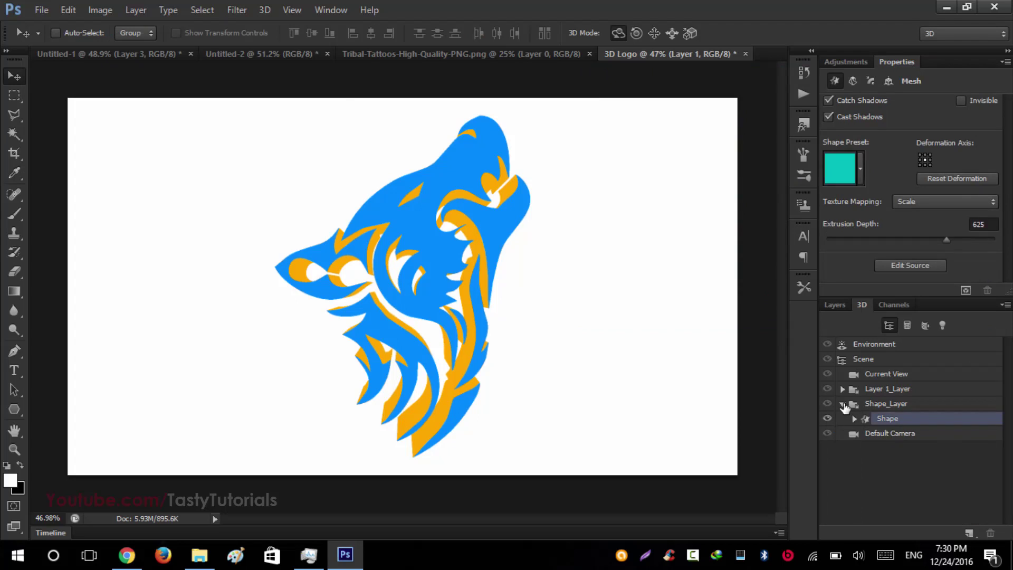
- Scale the merged 3D layer down slightly, accepting the conversion prompt
click(842, 404)
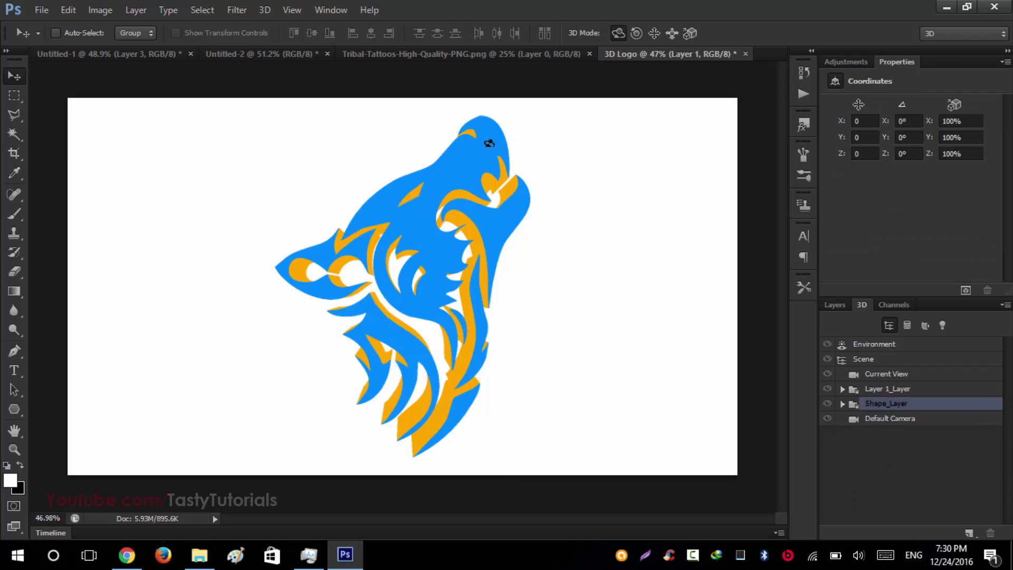
click(835, 305)
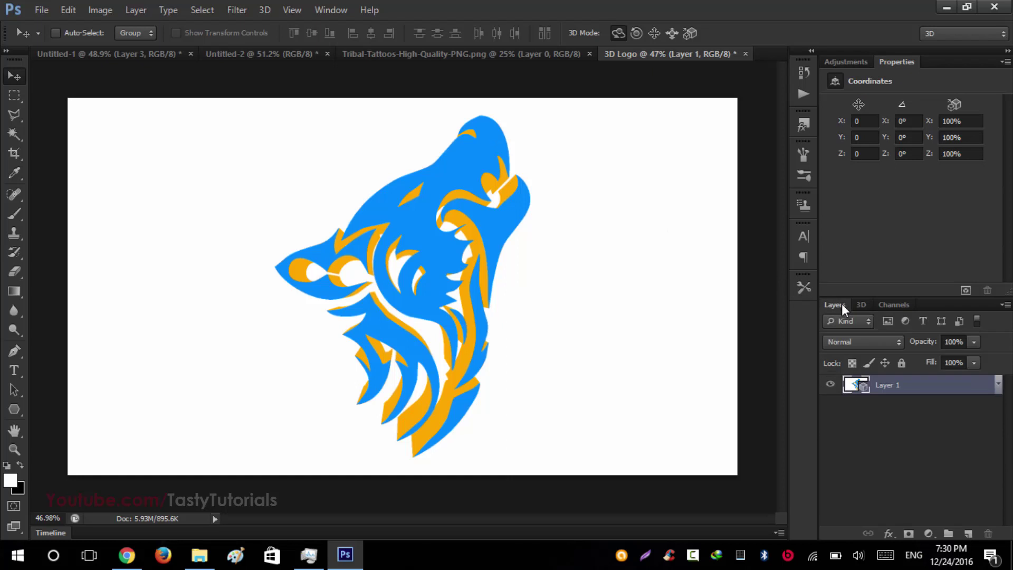
key(ctrl+t)
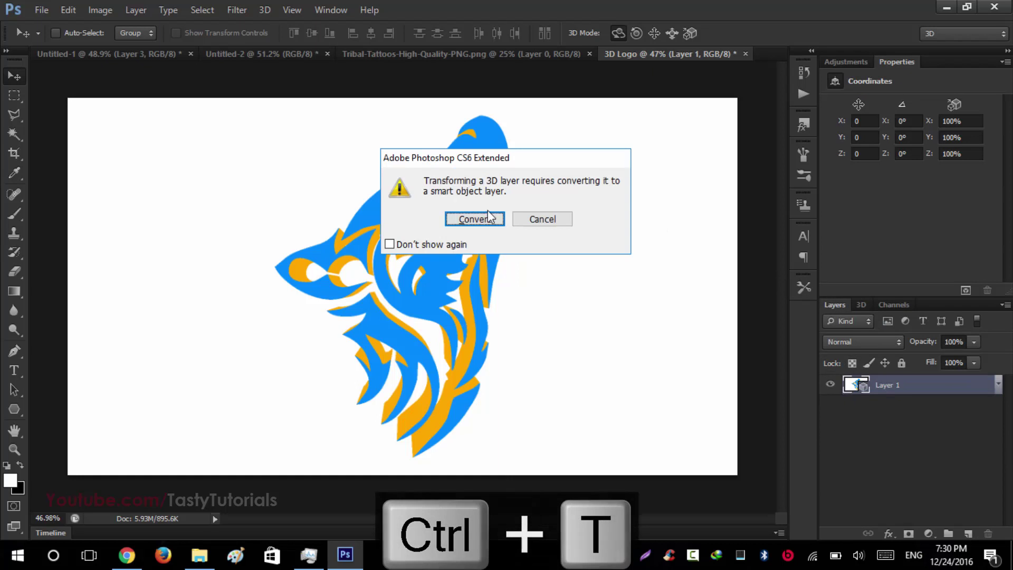
click(489, 221)
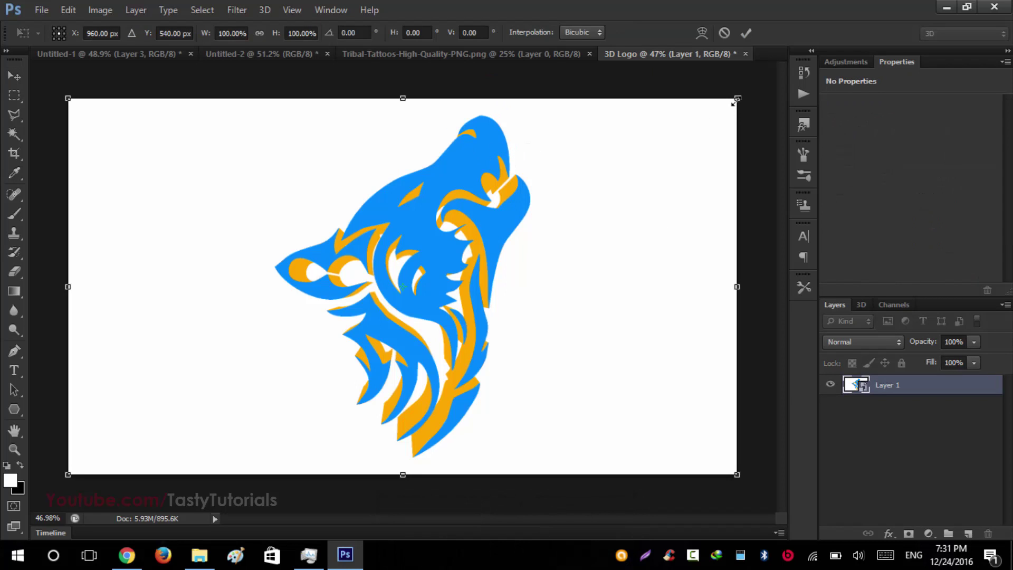
drag(735, 102, 709, 111)
key(Return)
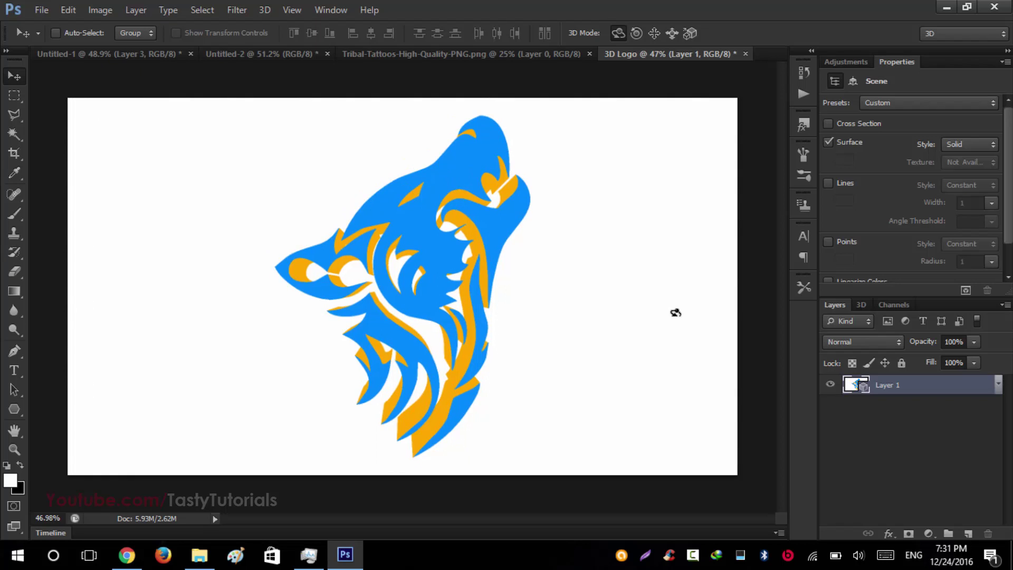
- Render the 3D scene via 3D > Render
click(860, 304)
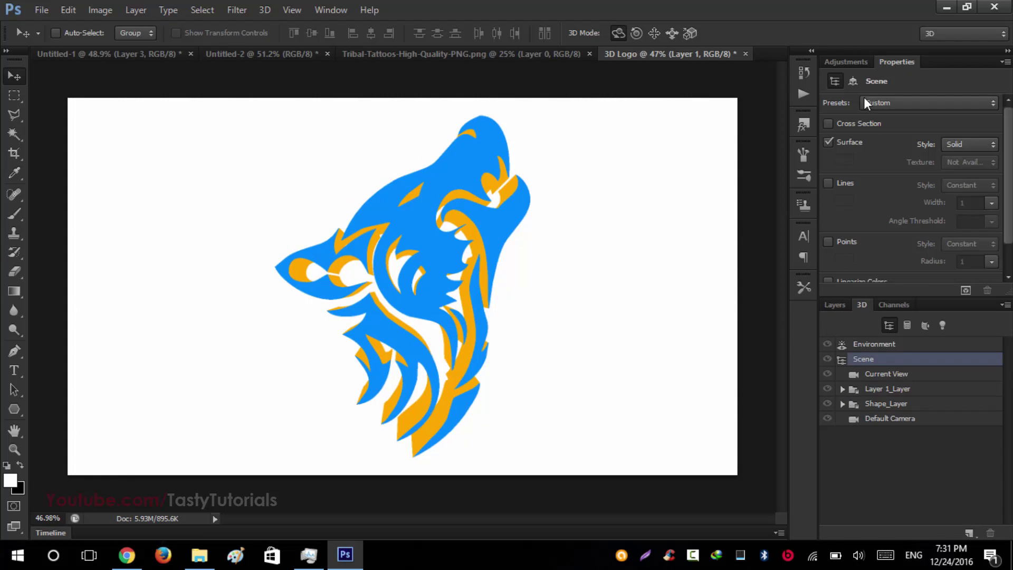
click(1005, 304)
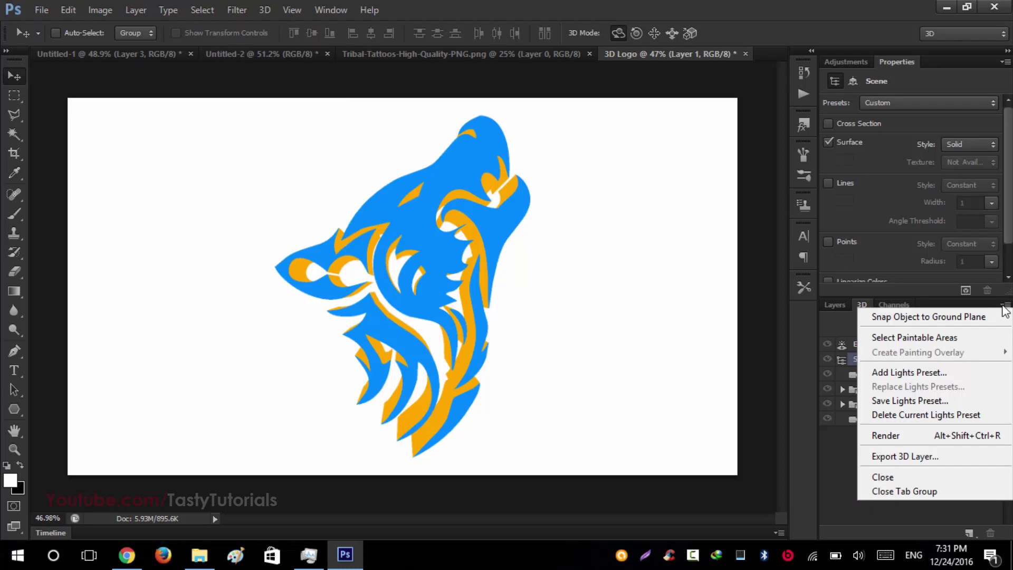
click(897, 438)
click(244, 7)
mouse_move(265, 9)
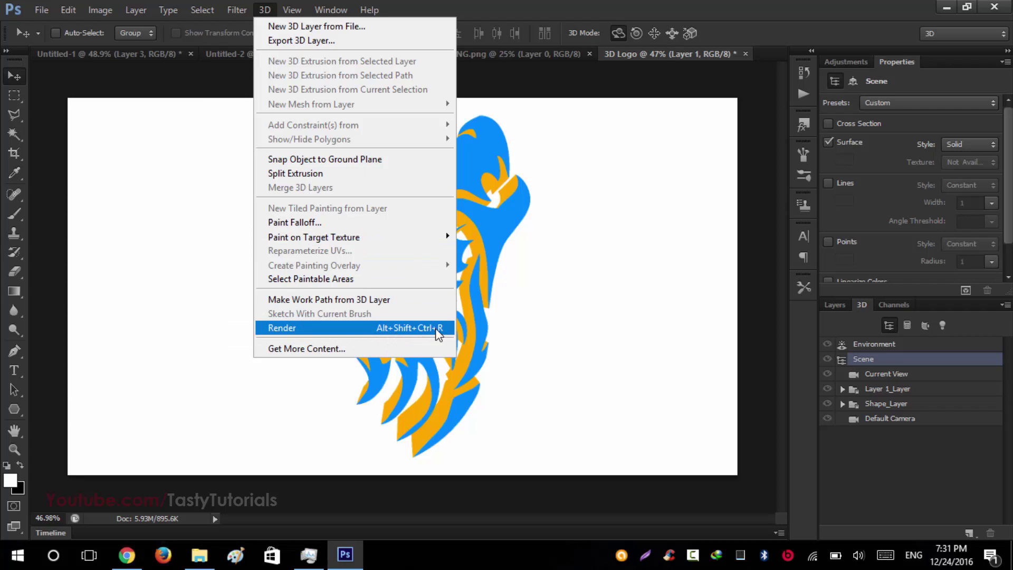
click(369, 328)
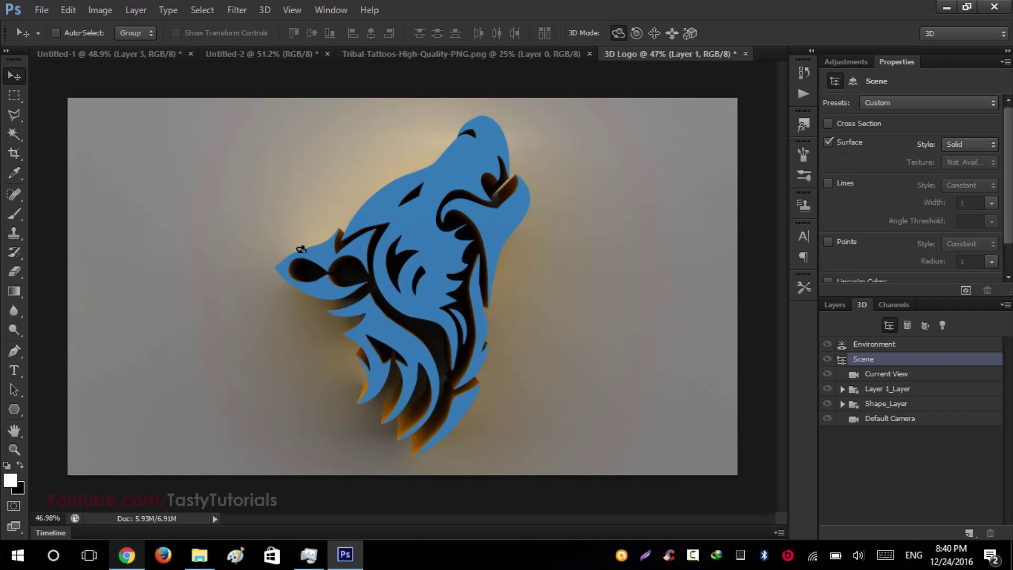
- Convert the rendered wolf's Layer 1 to a smart object and show the Adjustments panel
click(833, 305)
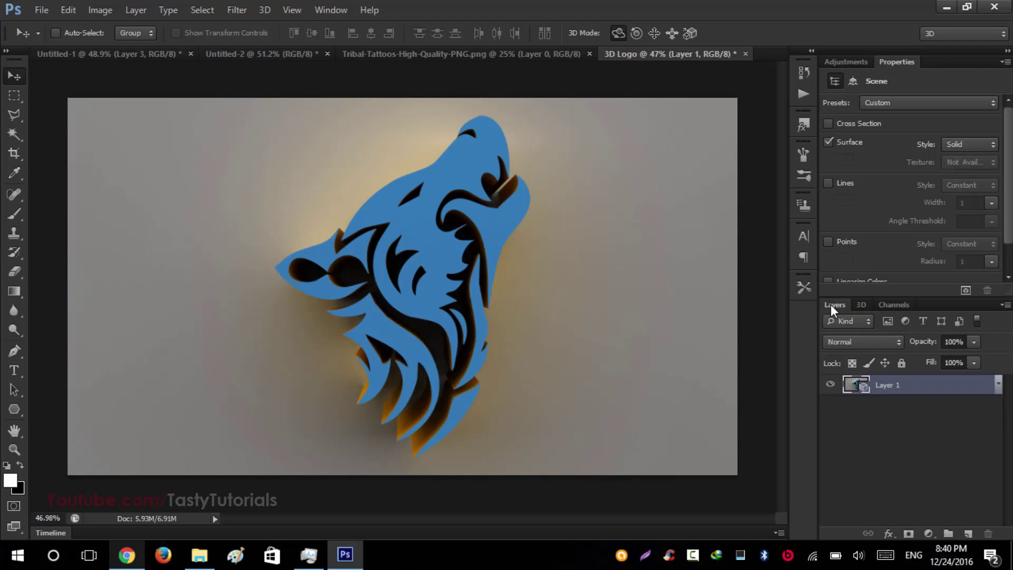
click(919, 428)
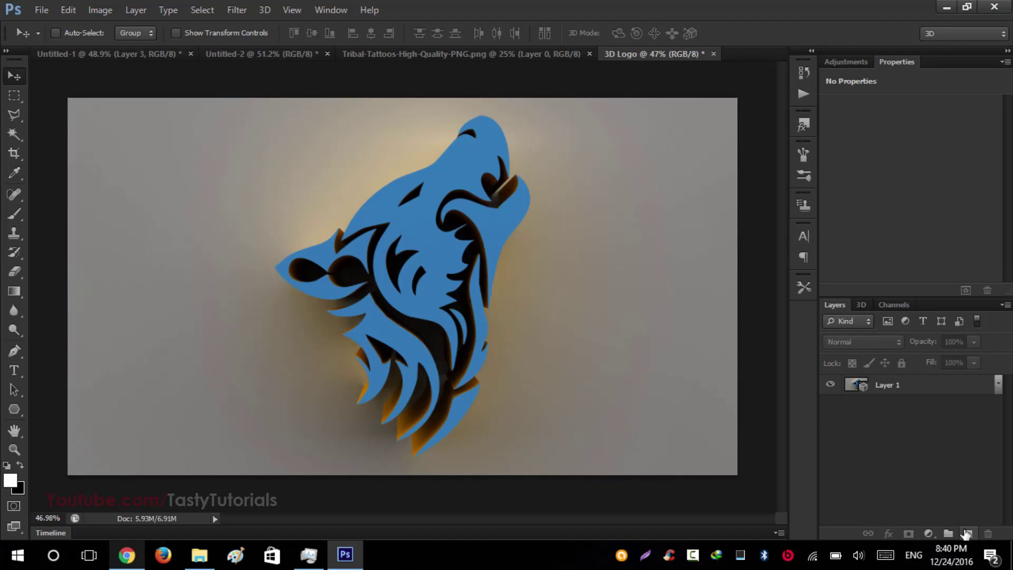
click(942, 393)
right_click(942, 393)
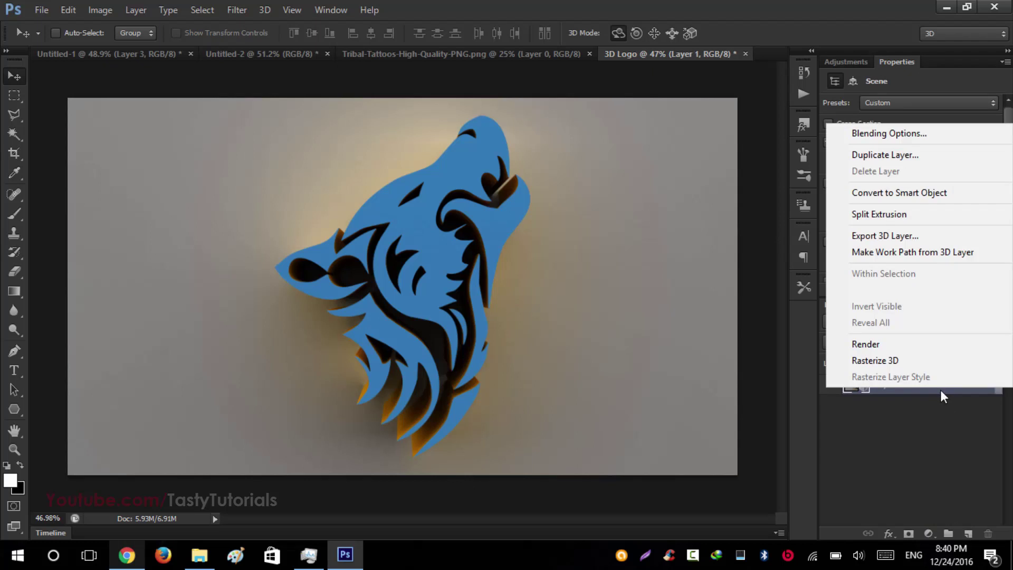
click(875, 193)
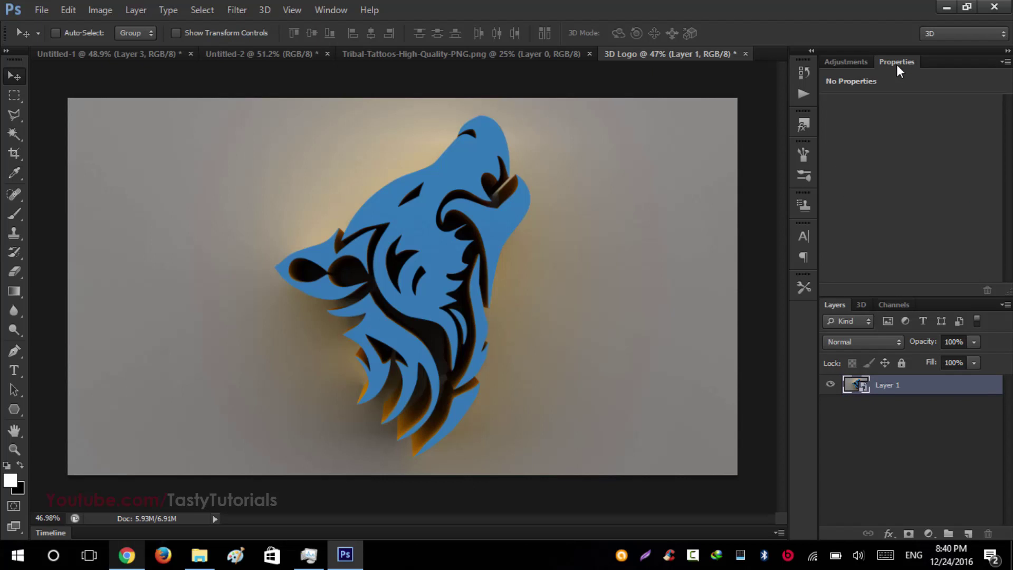
click(851, 62)
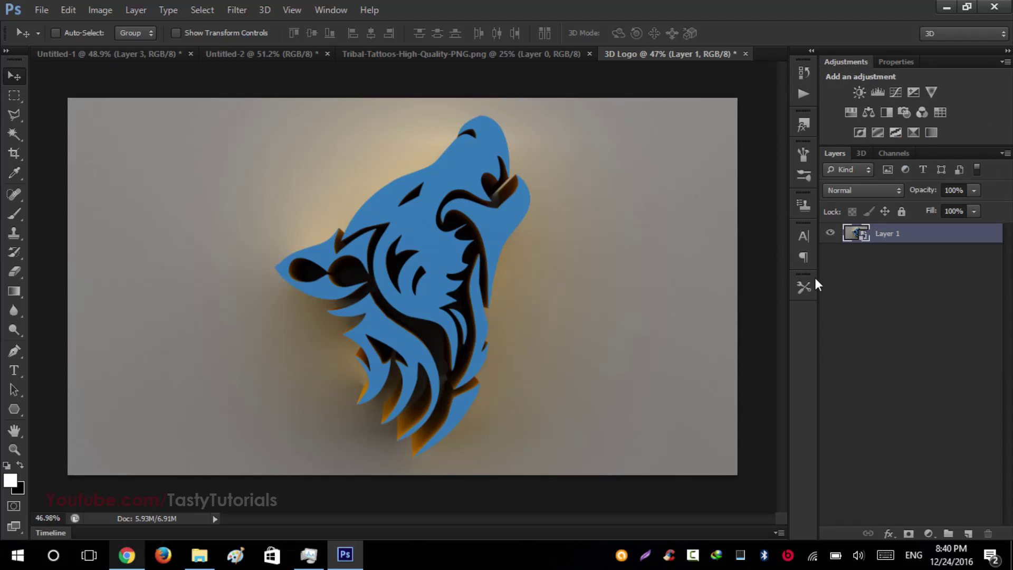
- Duplicate Layer 1 and add a Hue/Saturation adjustment with Saturation at about +67
key(ctrl+j)
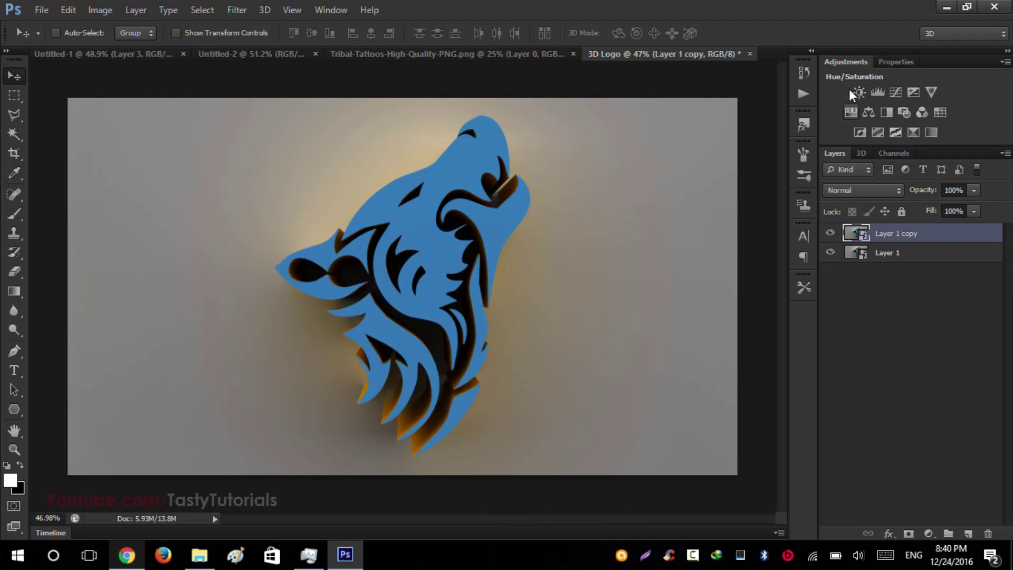
click(847, 112)
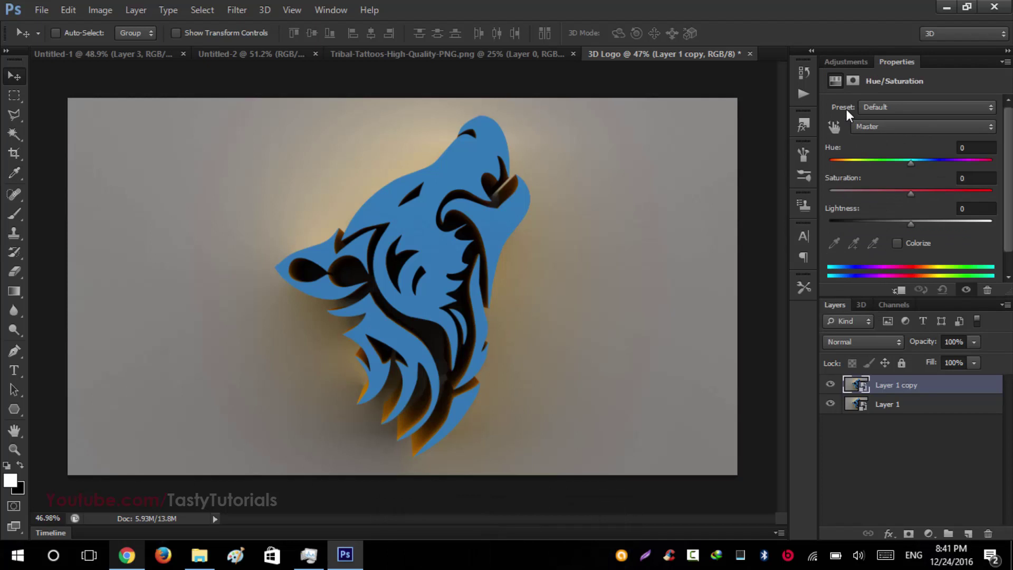
drag(910, 193, 960, 209)
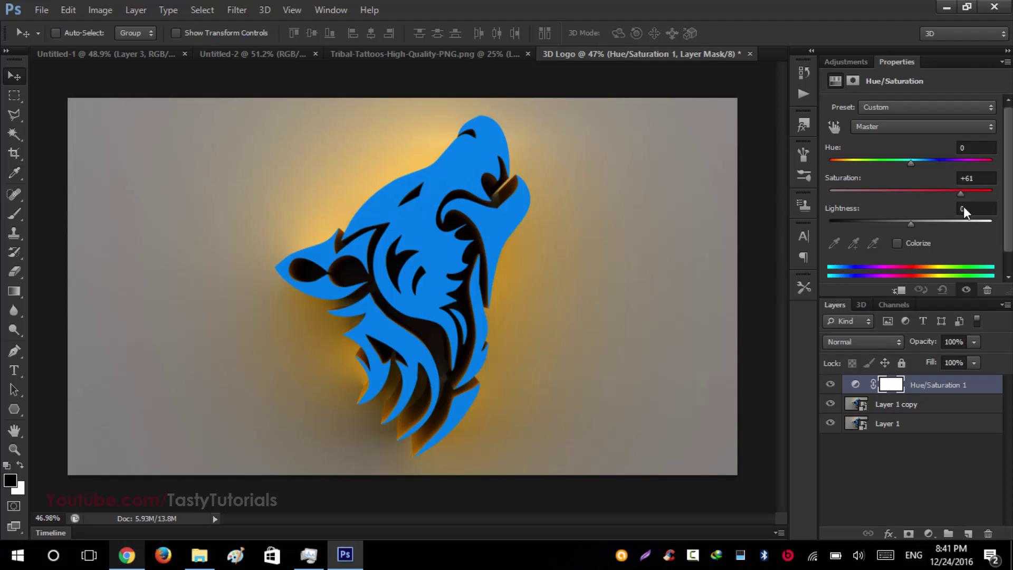
drag(972, 207, 961, 209)
- Create Layer 2 and Magic Wand-select the wolf's blue head, neck strips and snout on Layer 1 copy
click(922, 410)
click(968, 533)
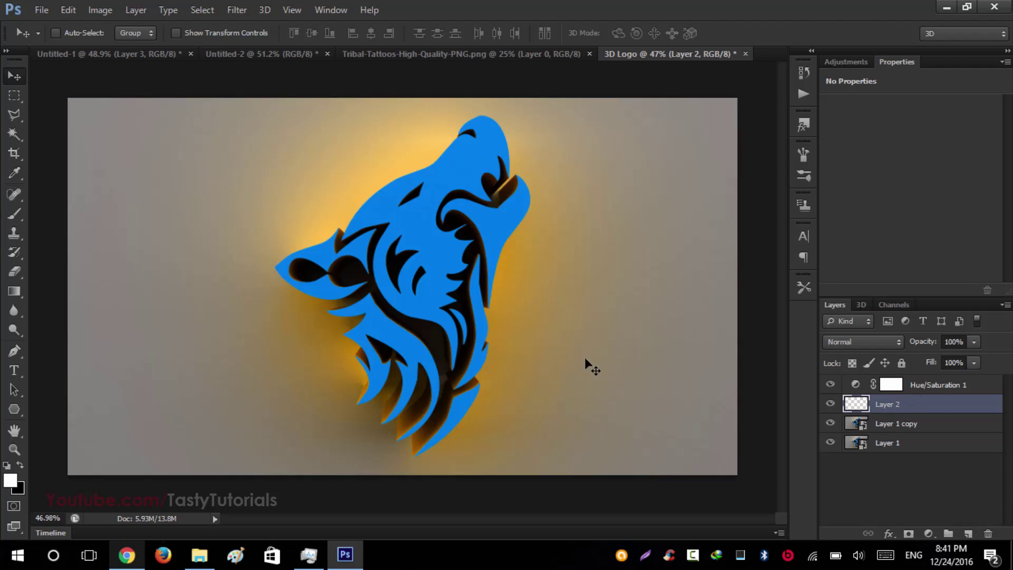
click(870, 430)
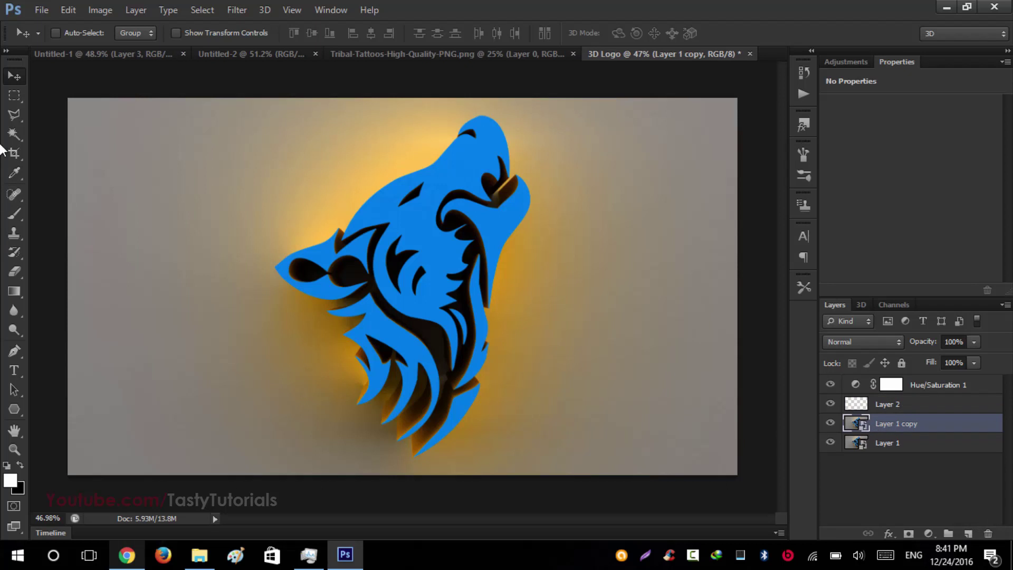
drag(11, 134, 67, 151)
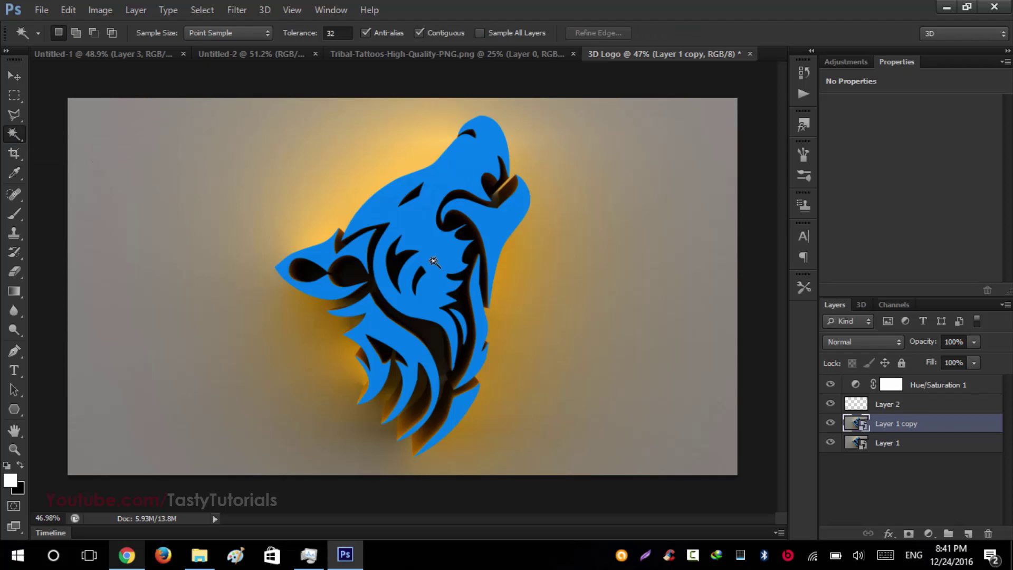
scroll(433, 260, up, 2)
shift+click(425, 211)
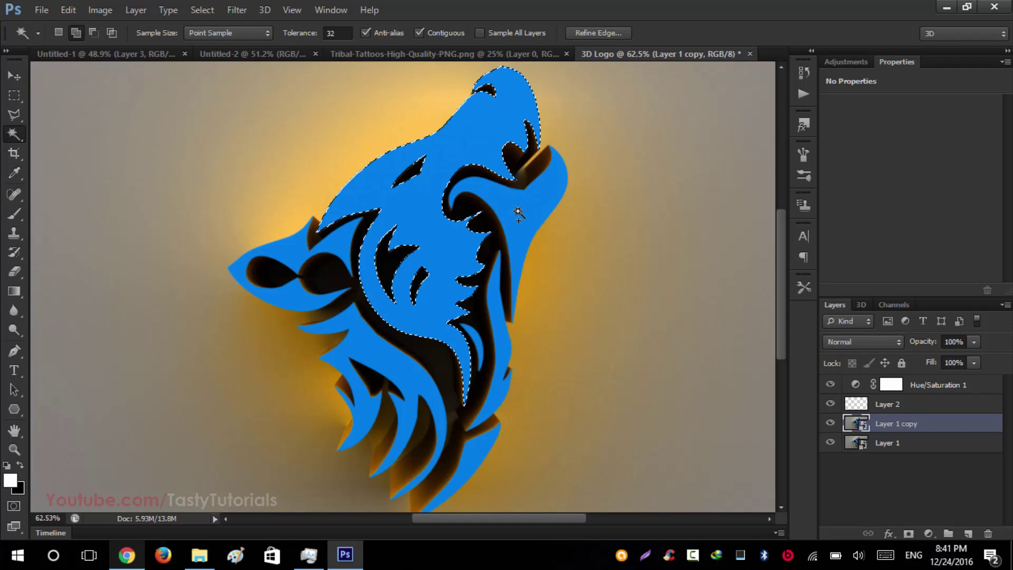
click(506, 343)
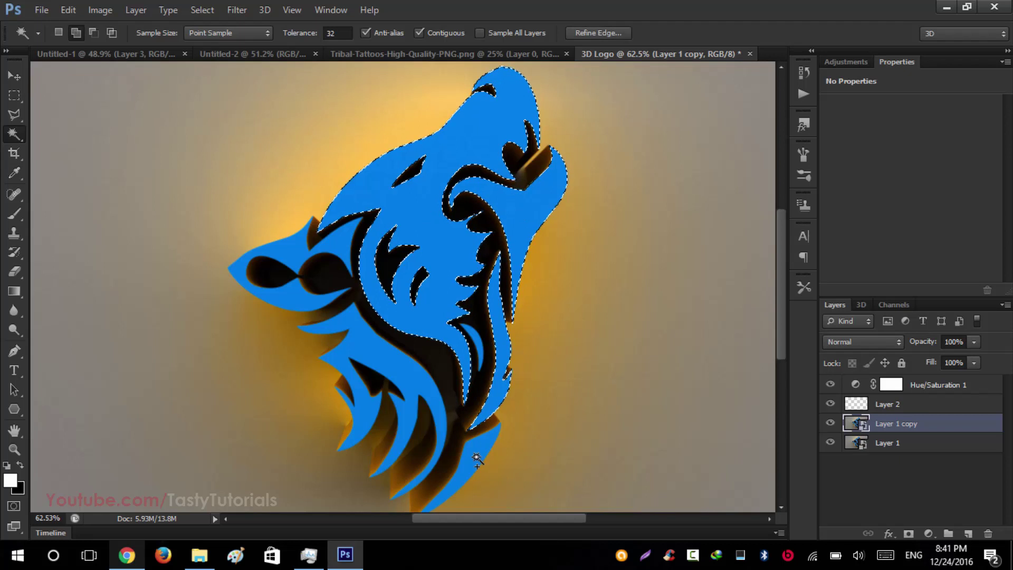
click(373, 389)
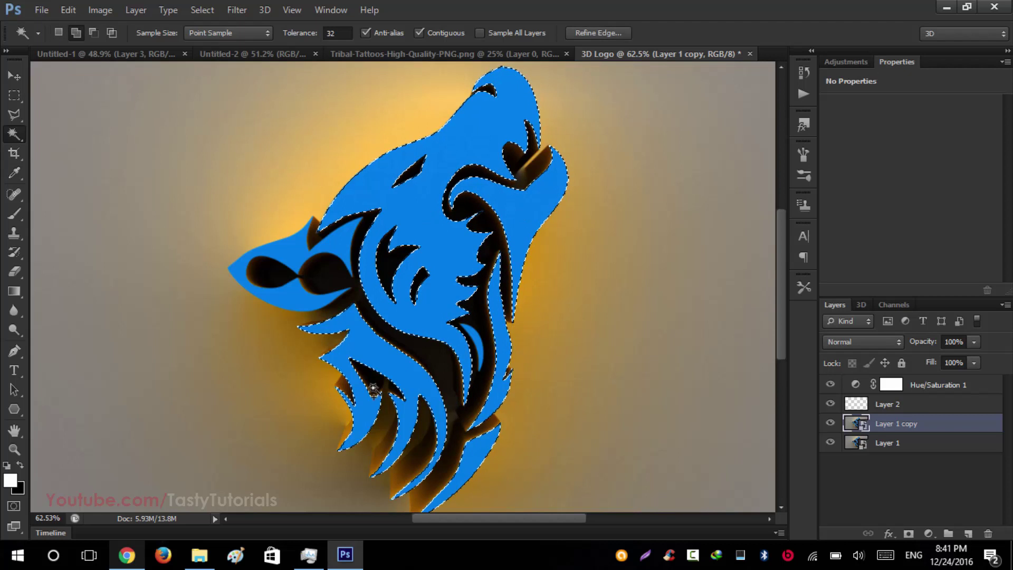
shift+click(285, 298)
scroll(456, 359, down, 1)
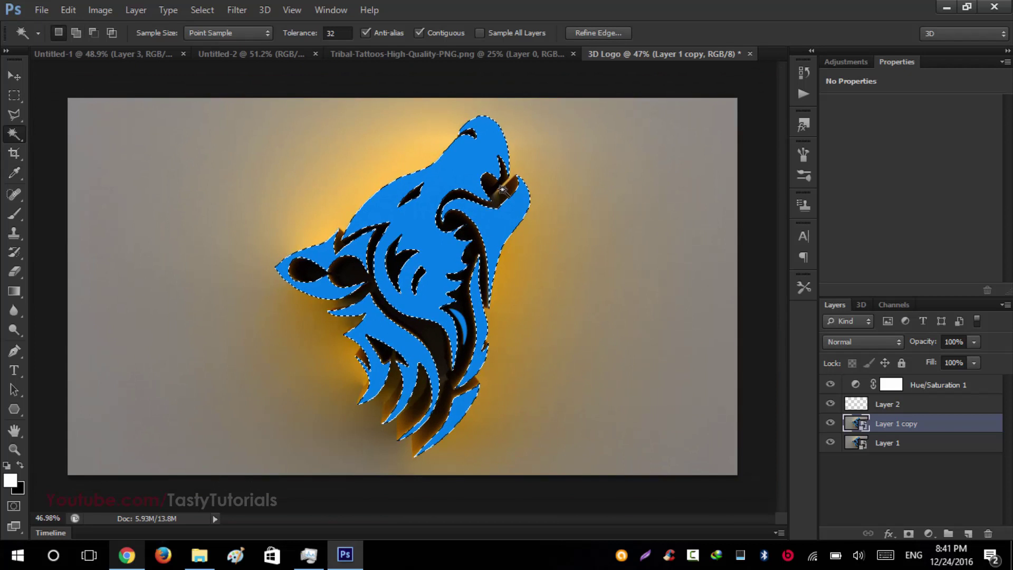
scroll(447, 218, up, 4)
scroll(447, 219, up, 1)
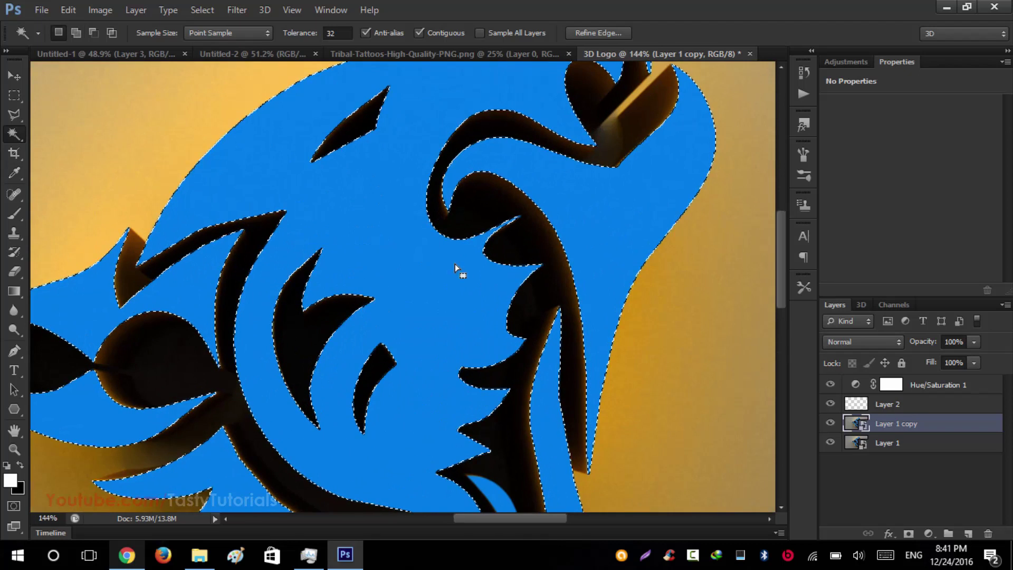
scroll(463, 264, down, 4)
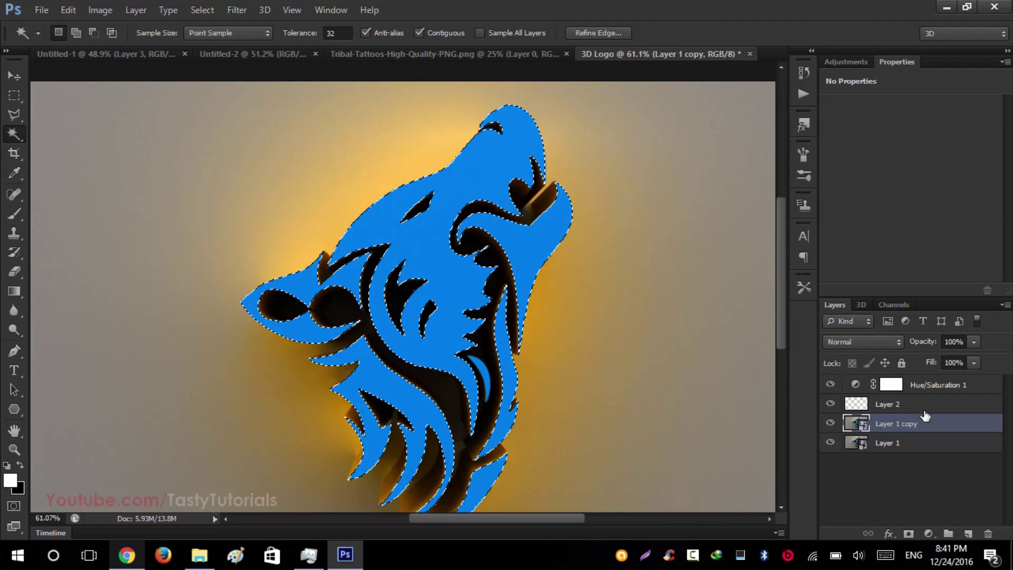
- Fill the selected face and a missed blue stroke with white on Layer 2, then deselect
click(850, 404)
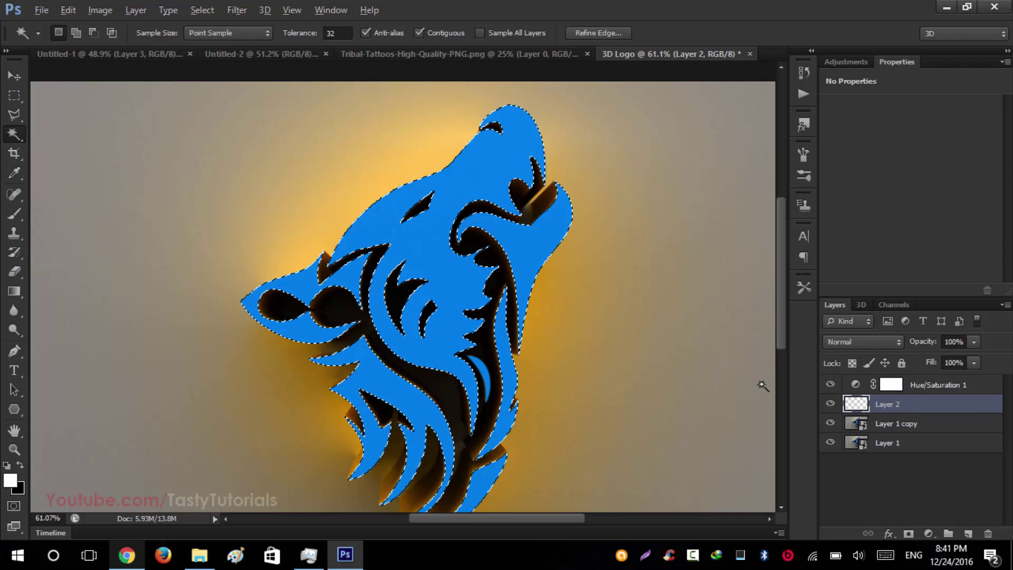
key(alt+BackSpace)
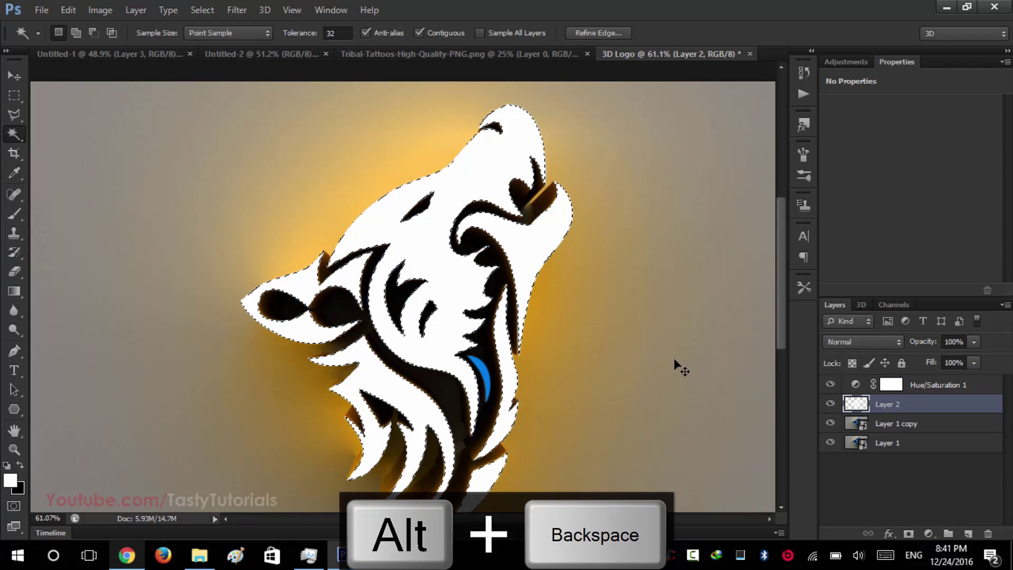
scroll(478, 391, up, 5)
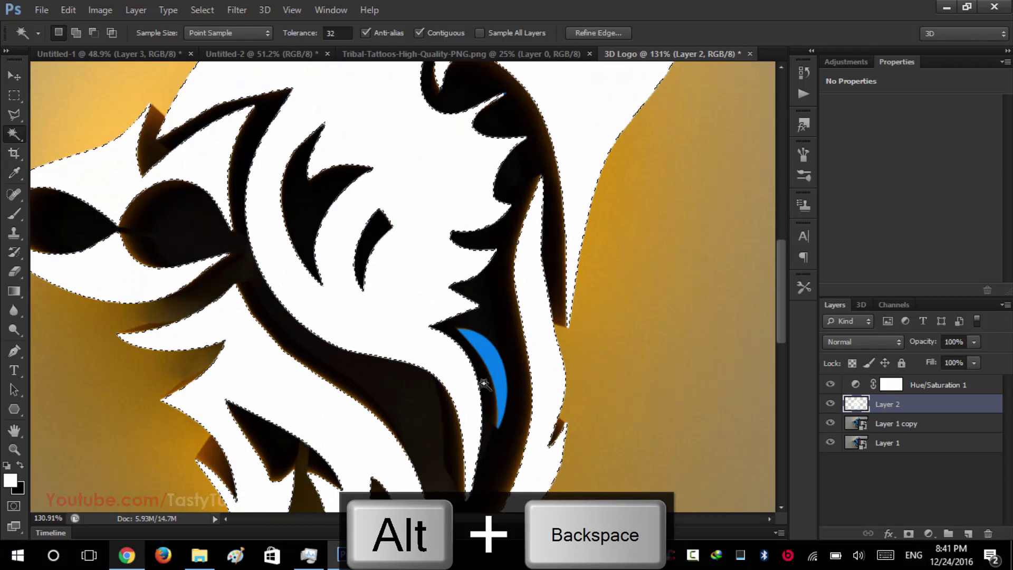
click(891, 423)
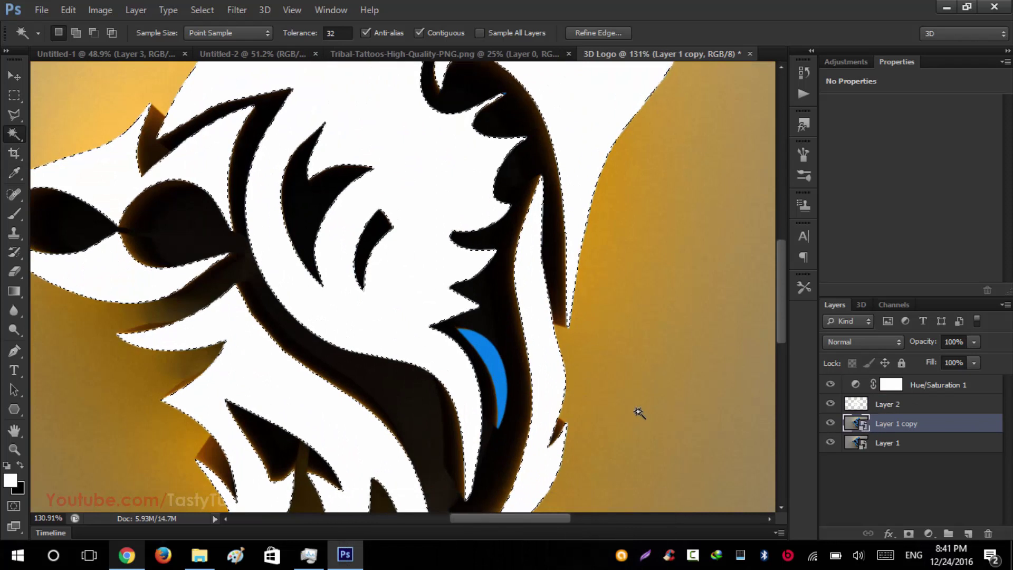
scroll(638, 410, up, 3)
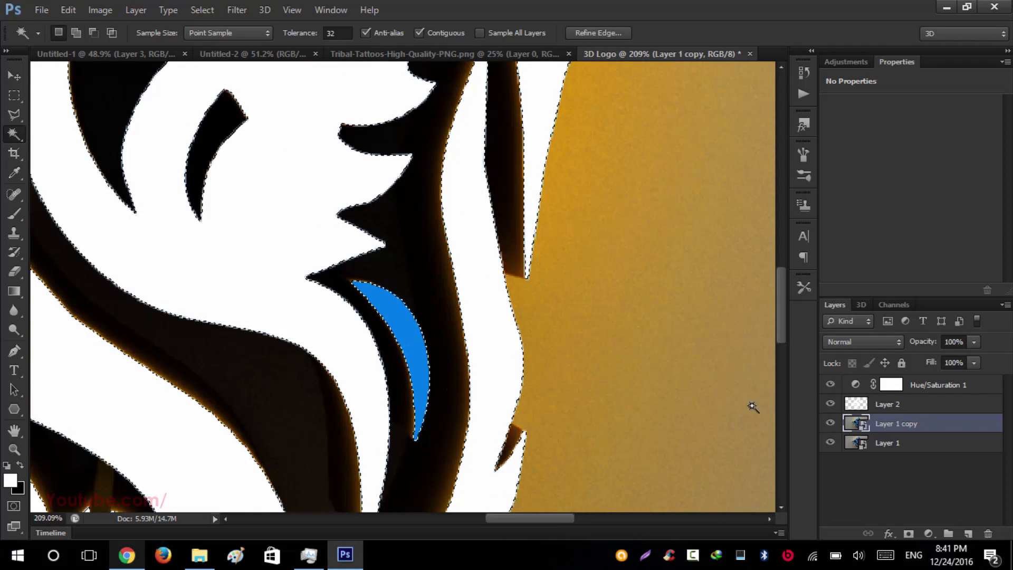
click(870, 406)
key(alt+BackSpace)
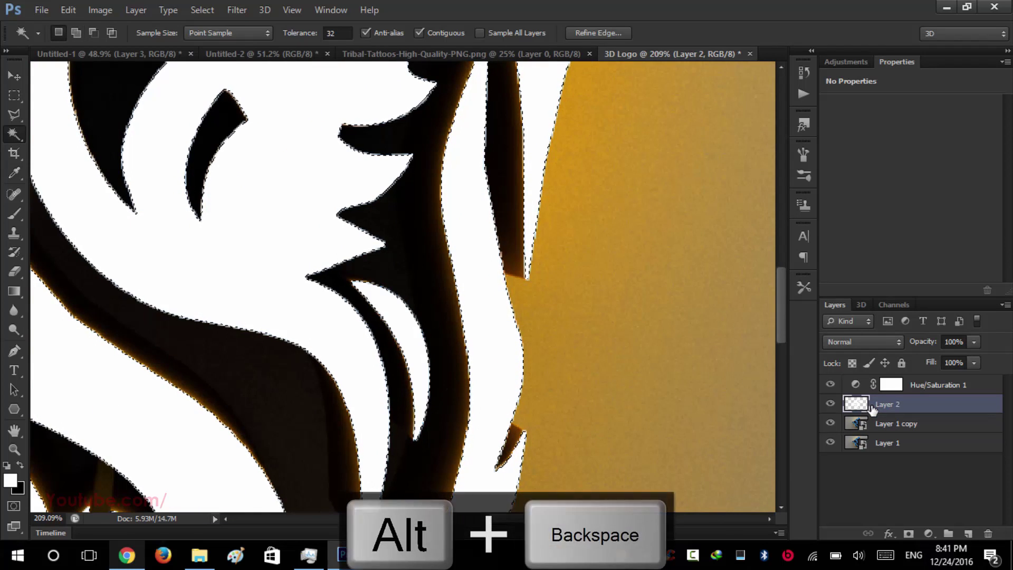
key(ctrl+d)
scroll(572, 324, down, 5)
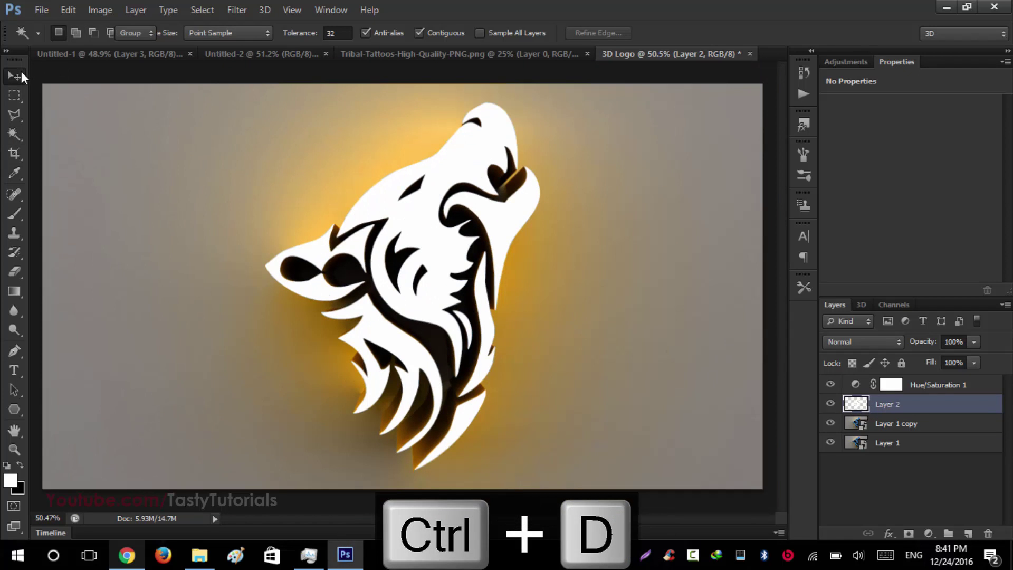
- Give Layer 2 a saturated orange f96400 Color Overlay at 100% opacity
click(20, 74)
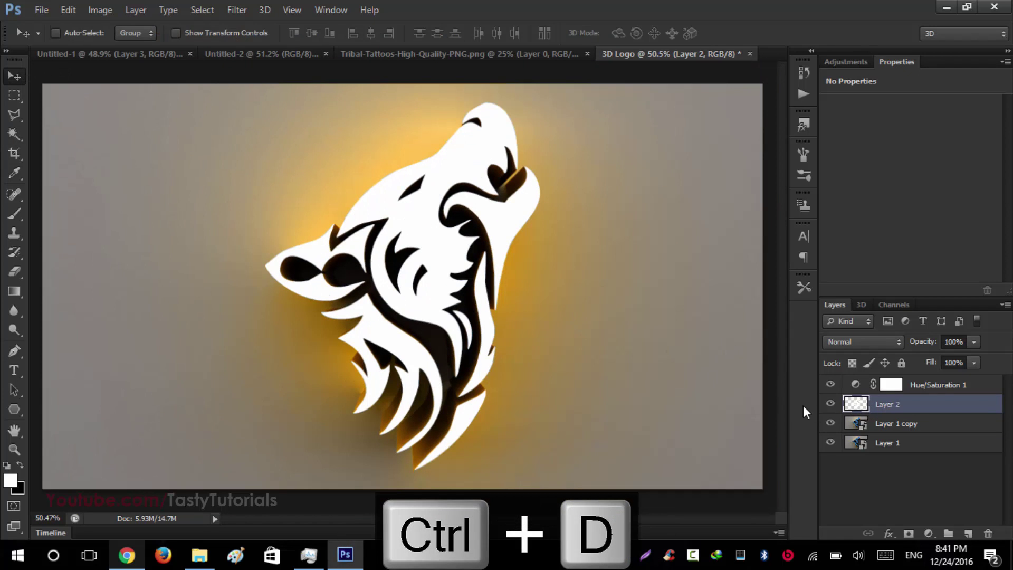
click(889, 533)
click(924, 463)
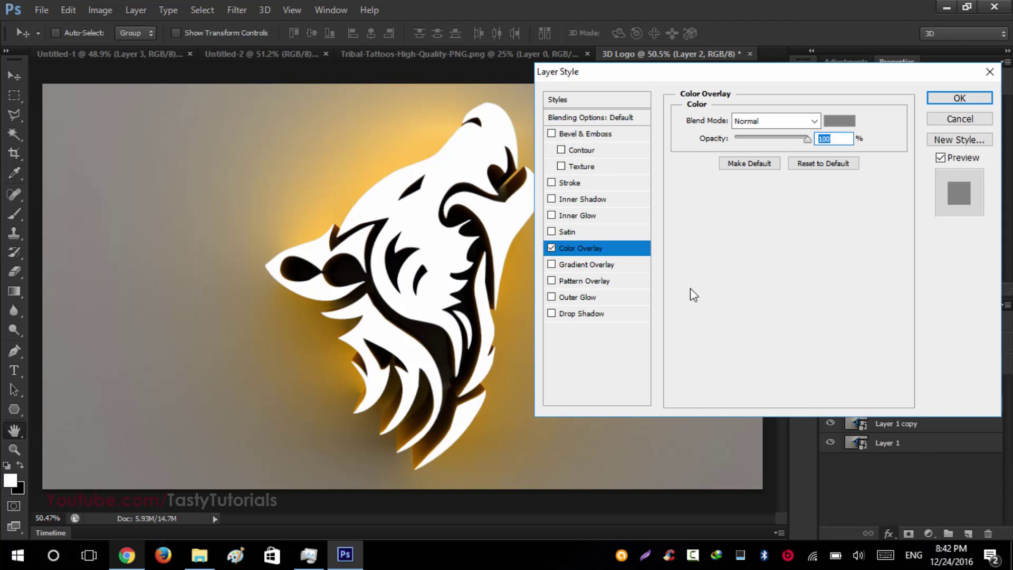
click(839, 122)
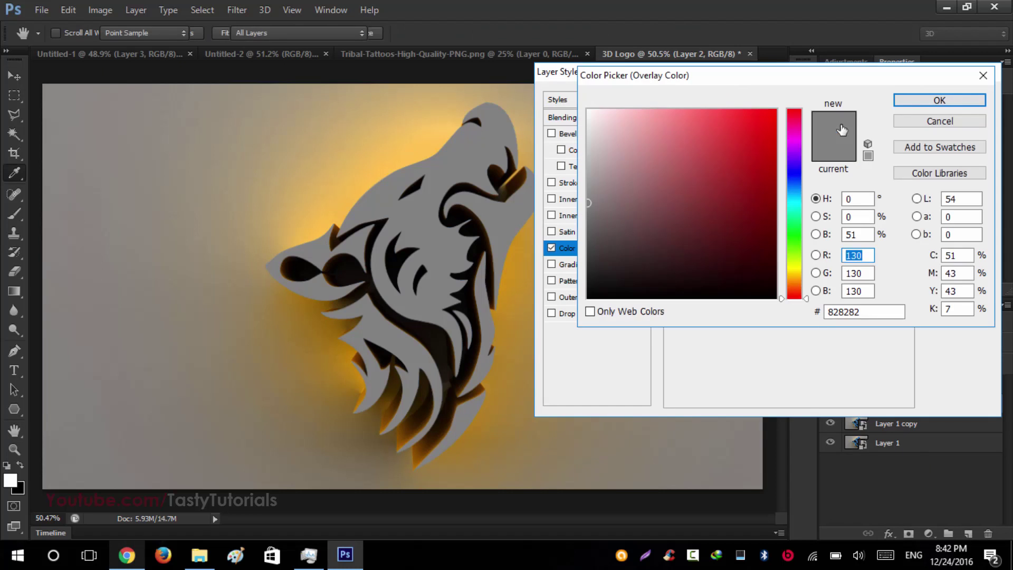
drag(797, 278, 796, 282)
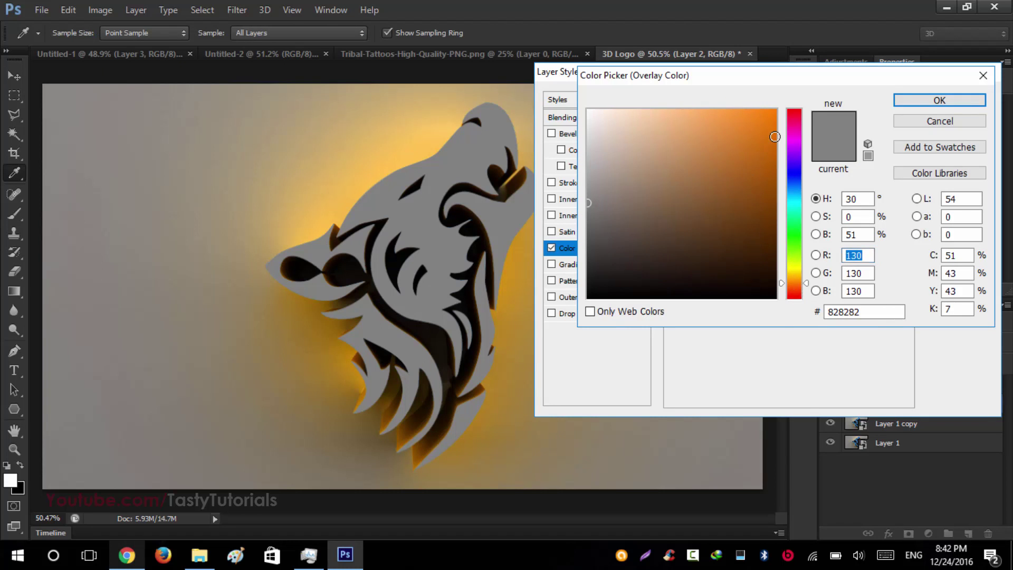
click(775, 113)
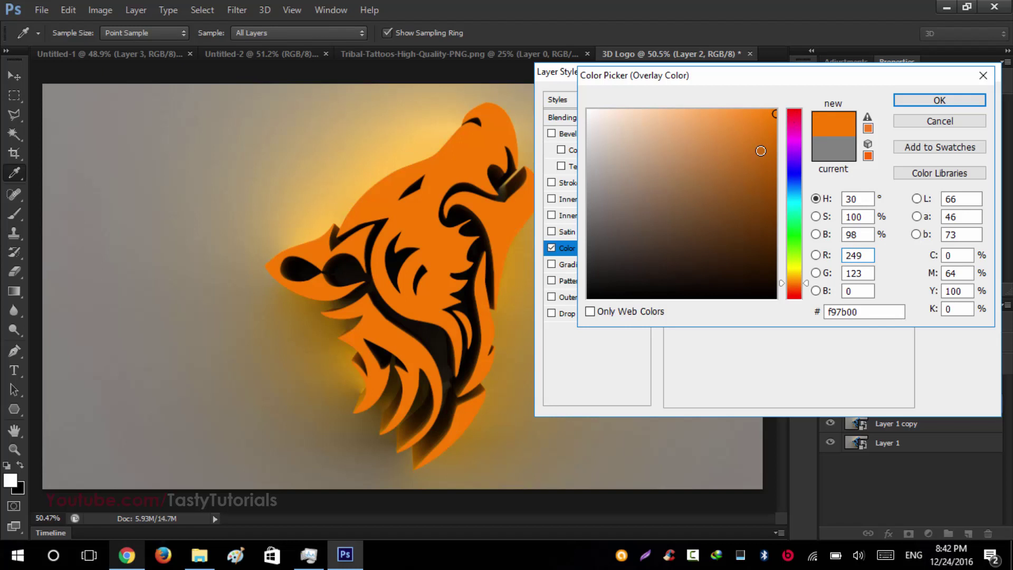
drag(806, 284, 806, 288)
click(944, 100)
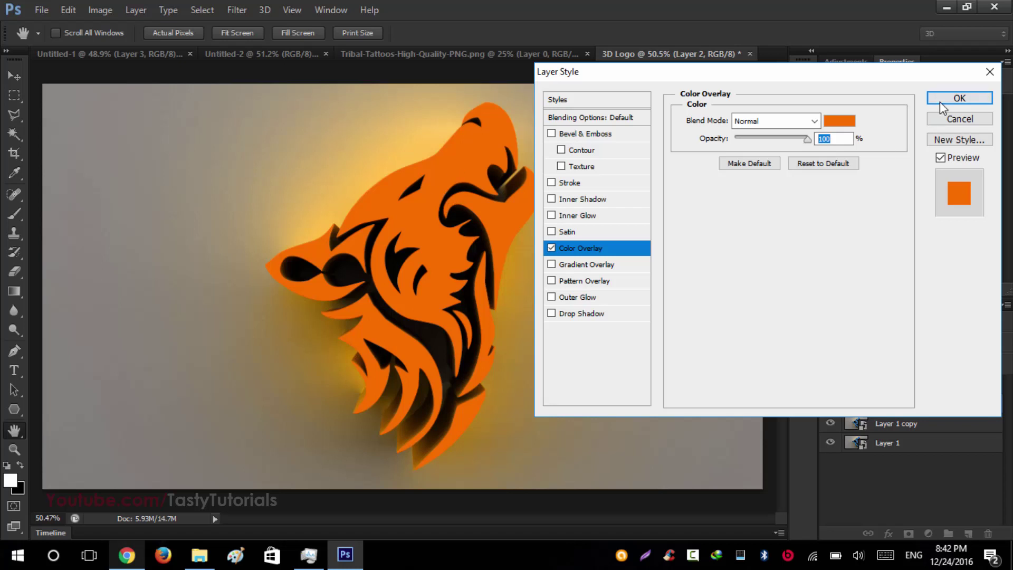
- Add a white Inner Shadow to Layer 2 at 100% opacity
click(575, 200)
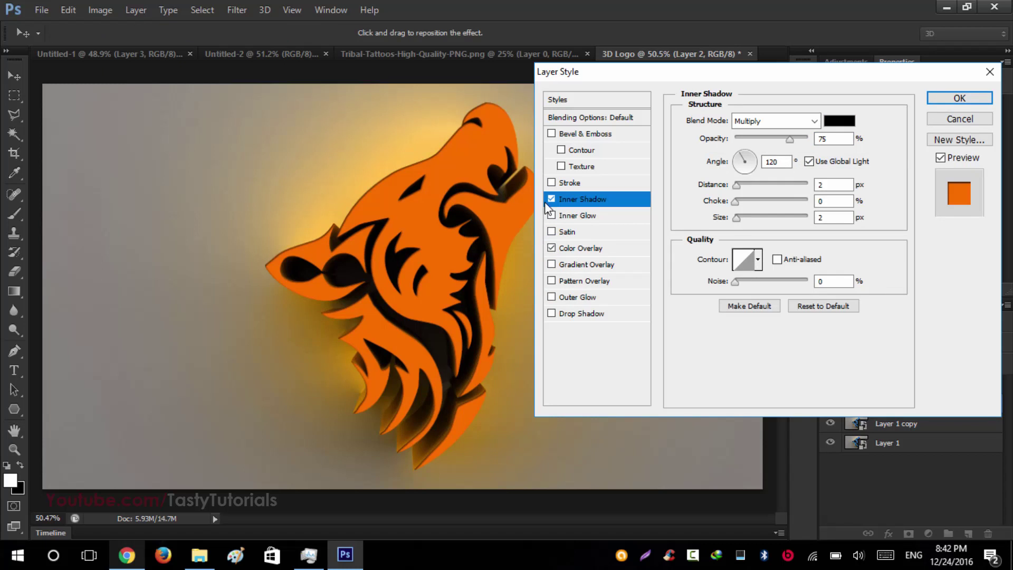
click(833, 122)
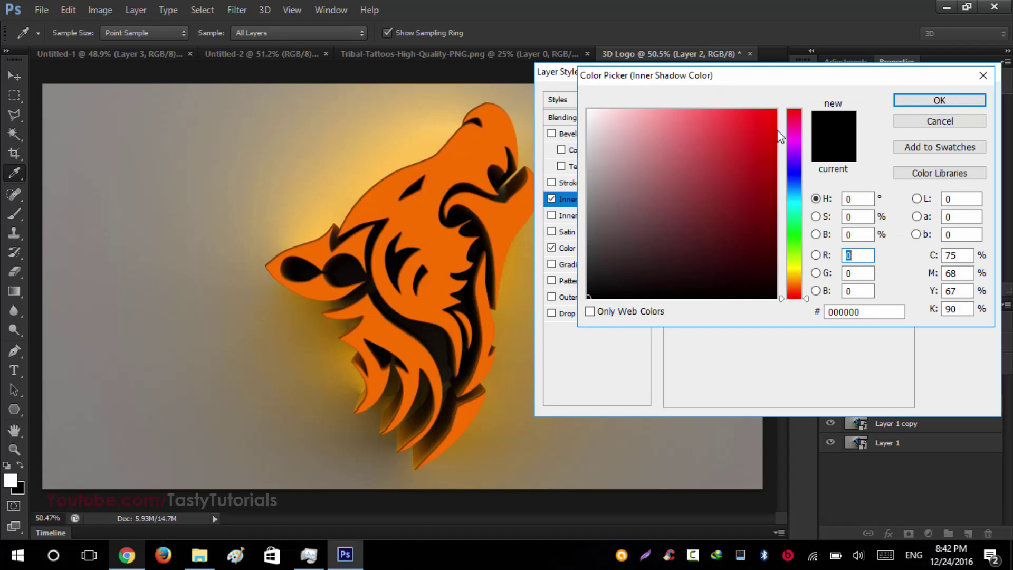
click(571, 96)
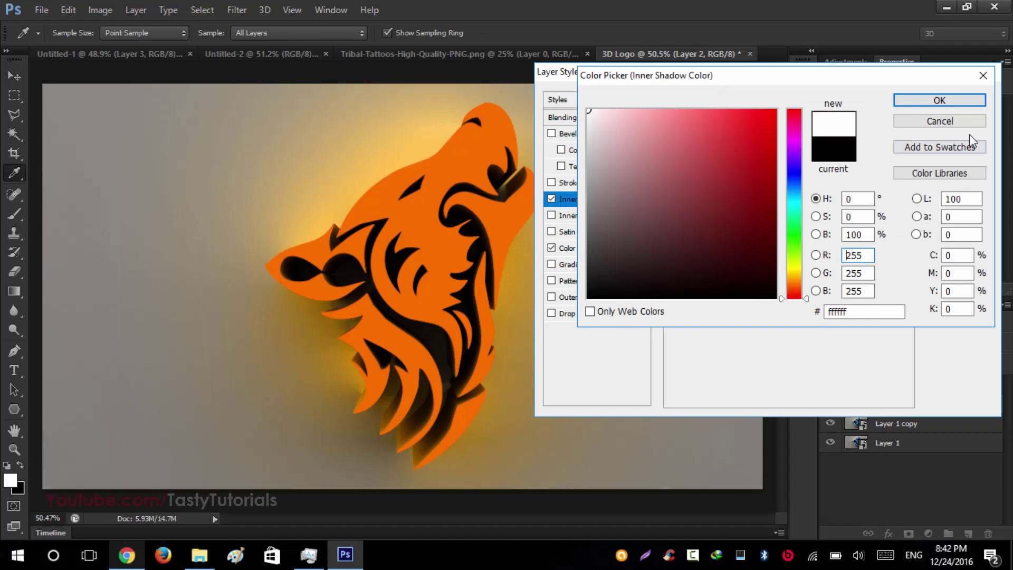
click(949, 100)
click(770, 120)
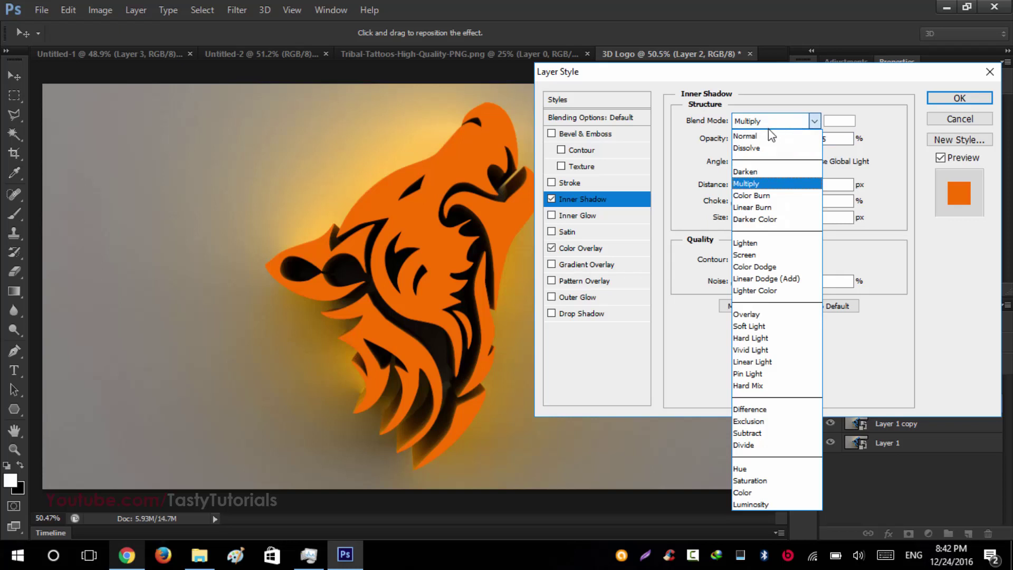
click(767, 137)
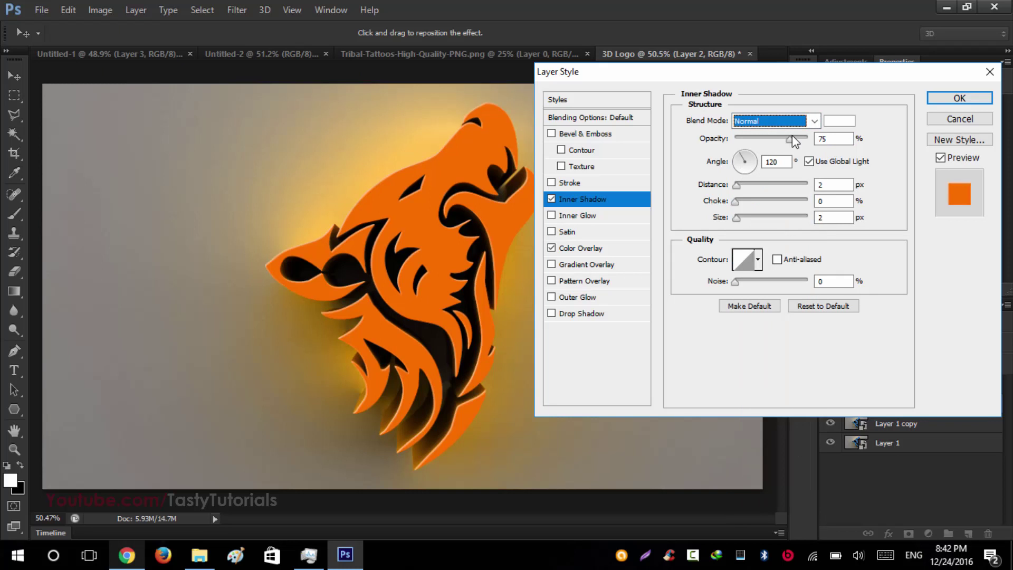
click(791, 138)
drag(791, 139, 846, 144)
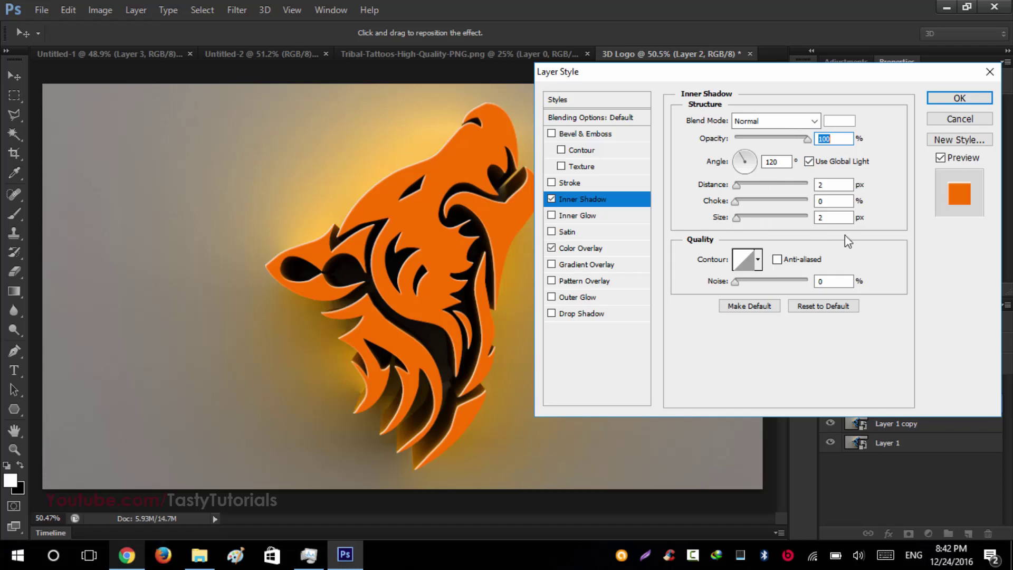
- Set the inner shadow size to 3, nudge distance up, use Overlay blend mode, and apply
double_click(837, 218)
text(3)
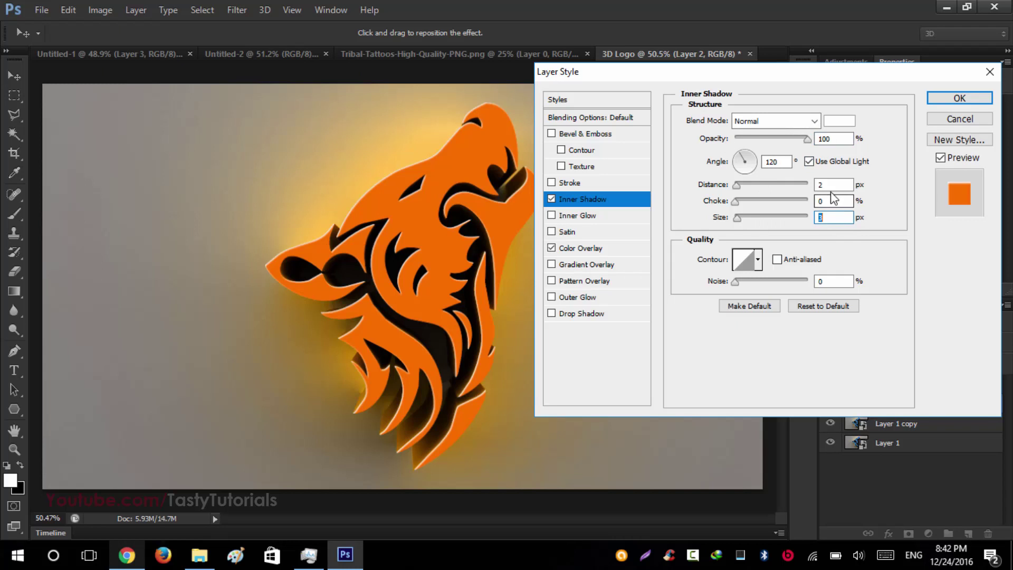
click(832, 185)
key(Up)
key(Up)
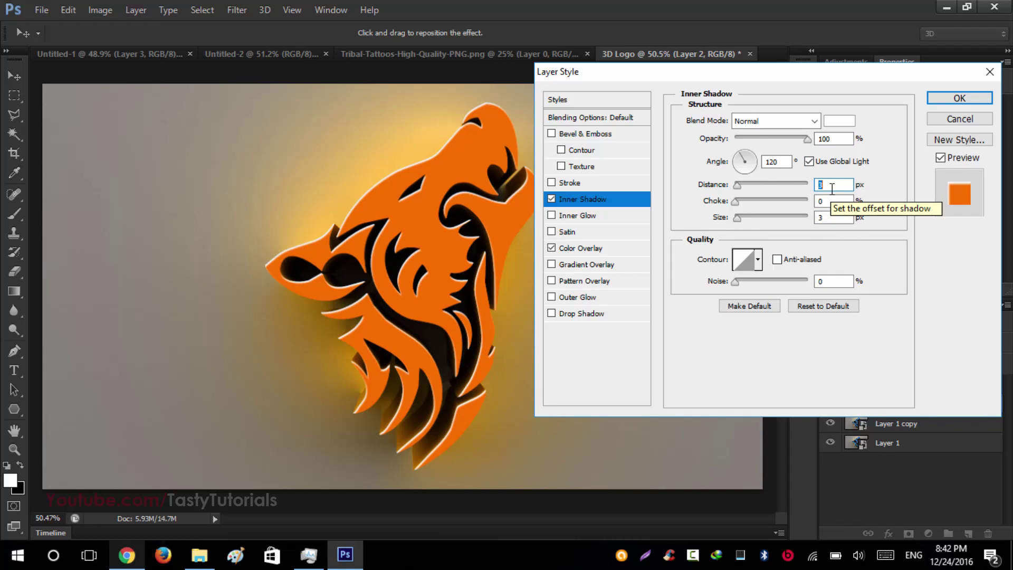
click(767, 119)
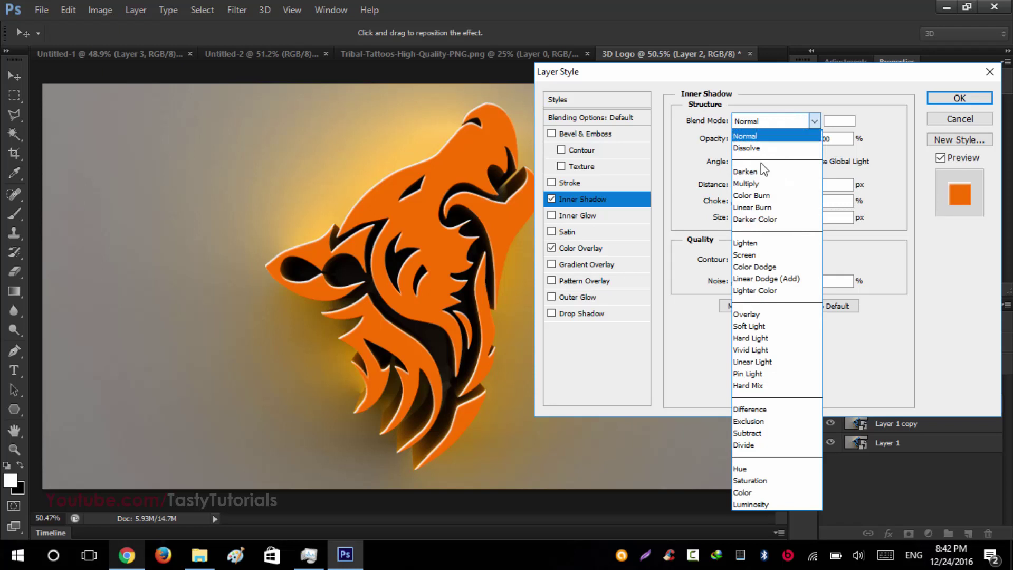
click(757, 327)
key(Up)
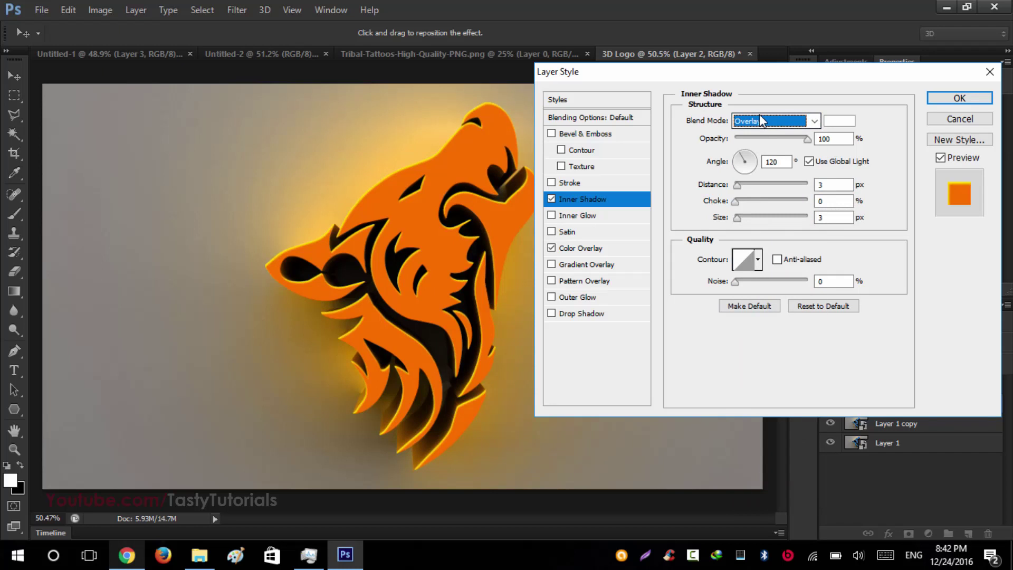
click(833, 184)
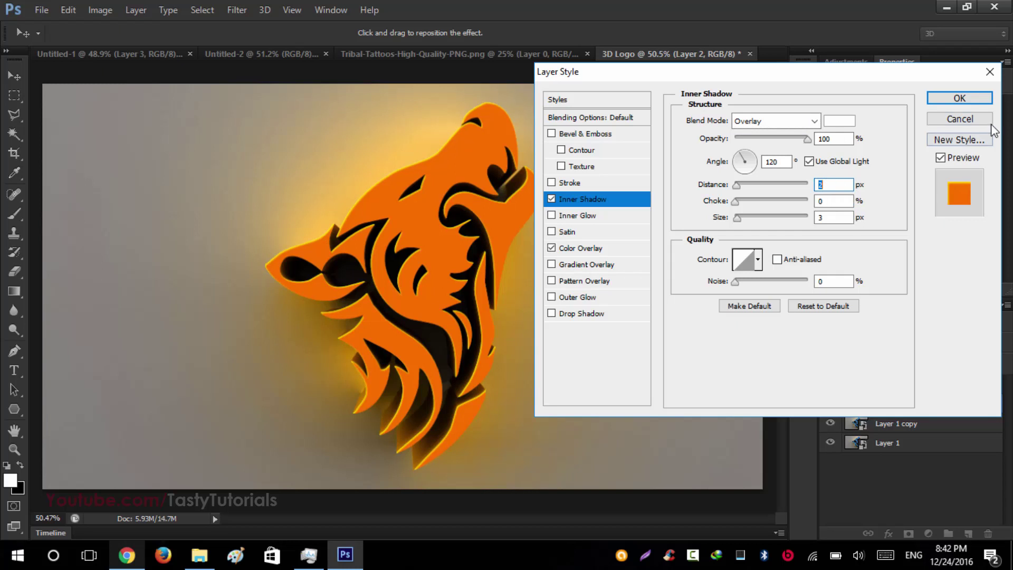
click(959, 98)
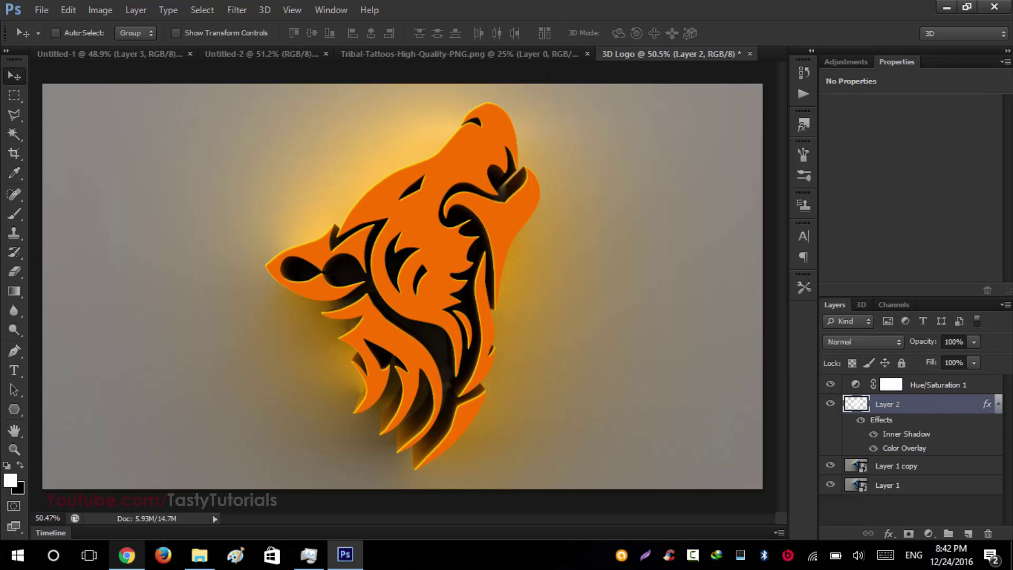
- Move Layer 2 above Hue/Saturation 1 and select the Hue/Saturation layer
click(998, 404)
drag(897, 404, 896, 381)
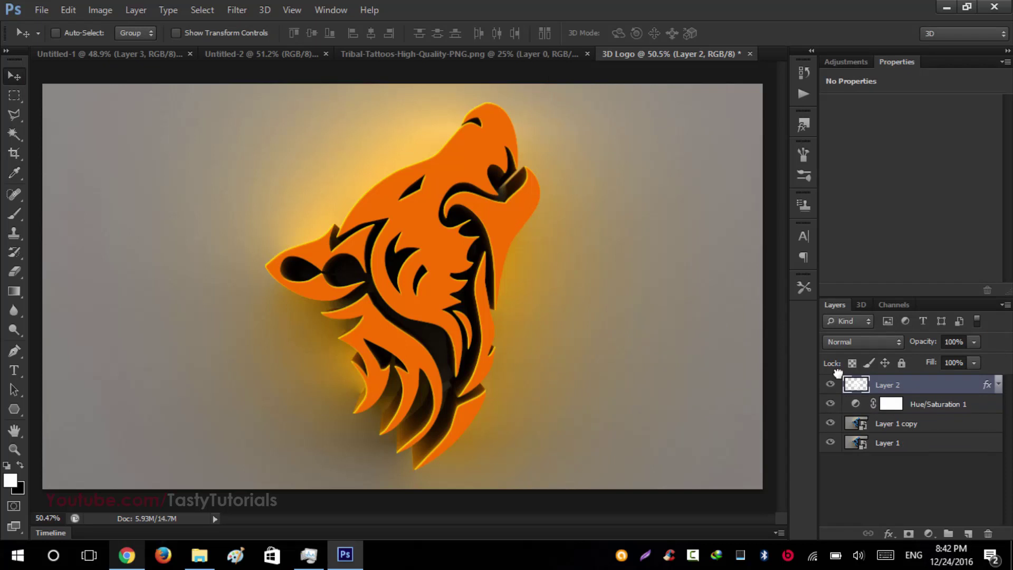
click(932, 406)
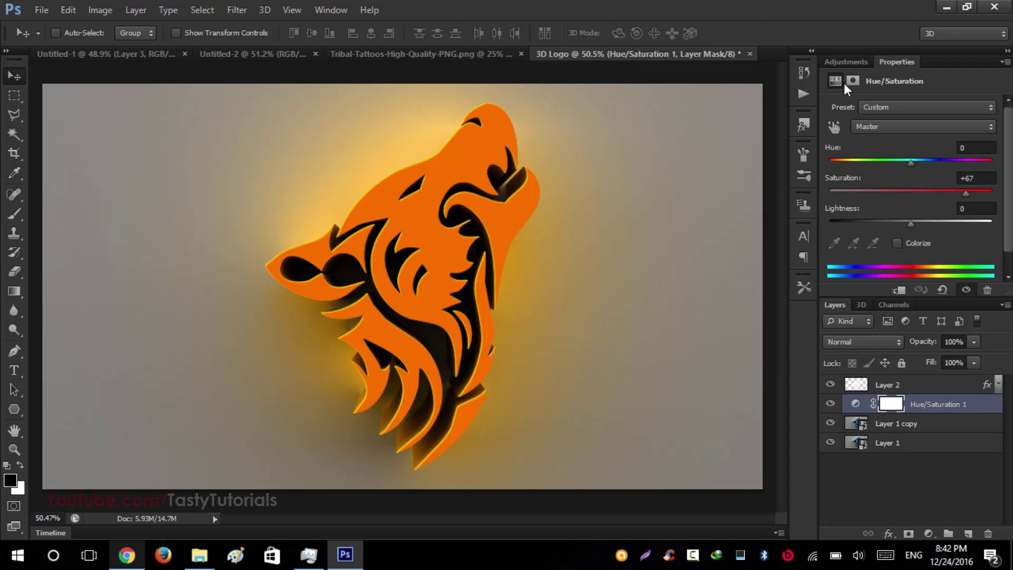
- Add a Color Balance adjustment with midtones at about -96, -94, +83
double_click(830, 59)
click(832, 61)
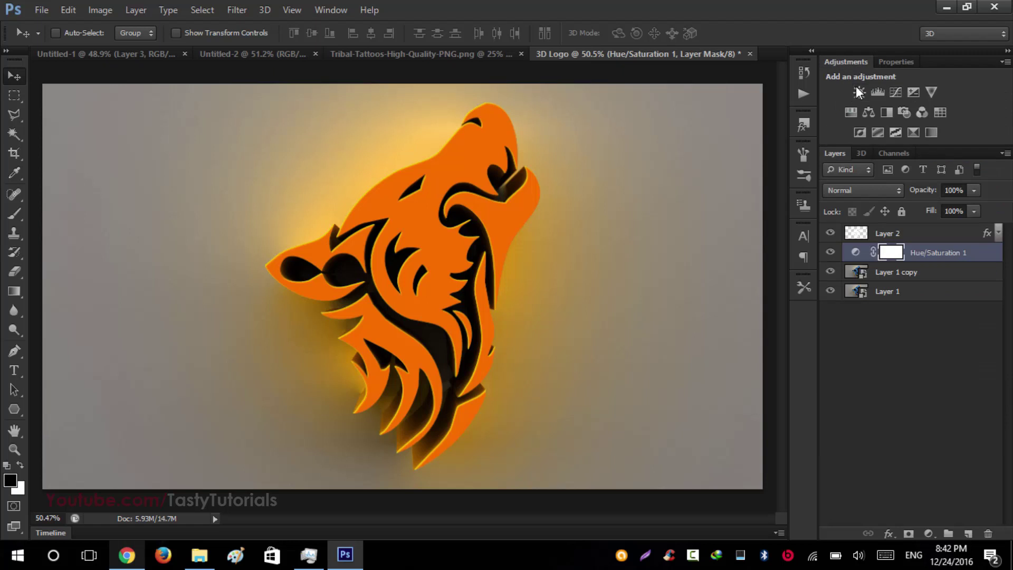
click(868, 112)
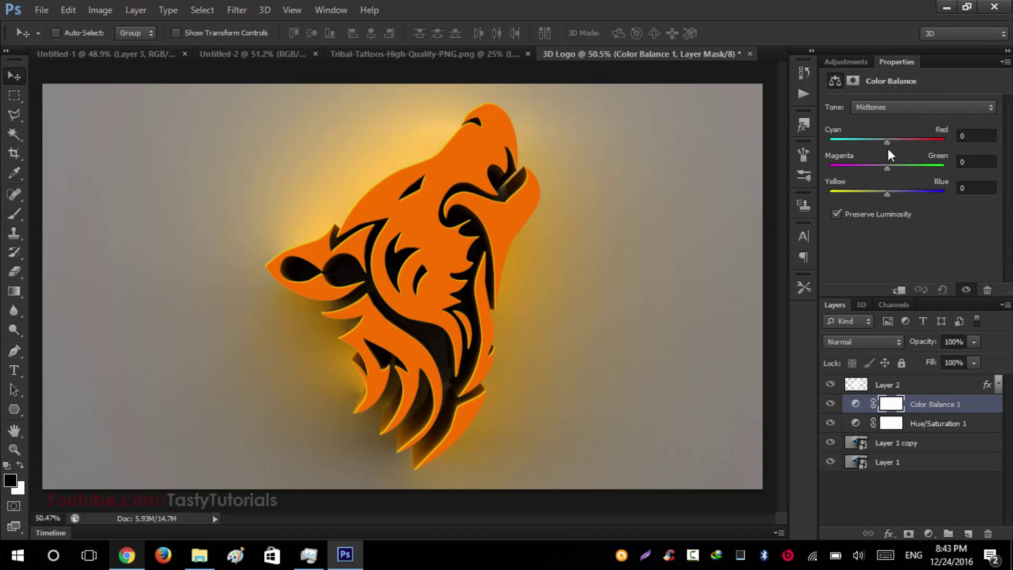
drag(887, 141, 932, 148)
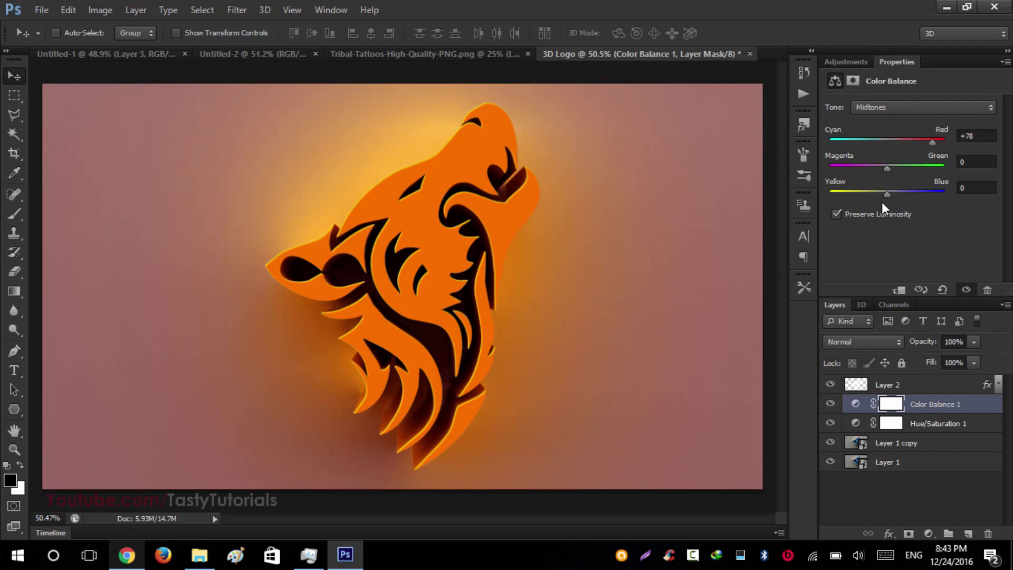
drag(884, 196, 839, 201)
scroll(534, 237, down, 1)
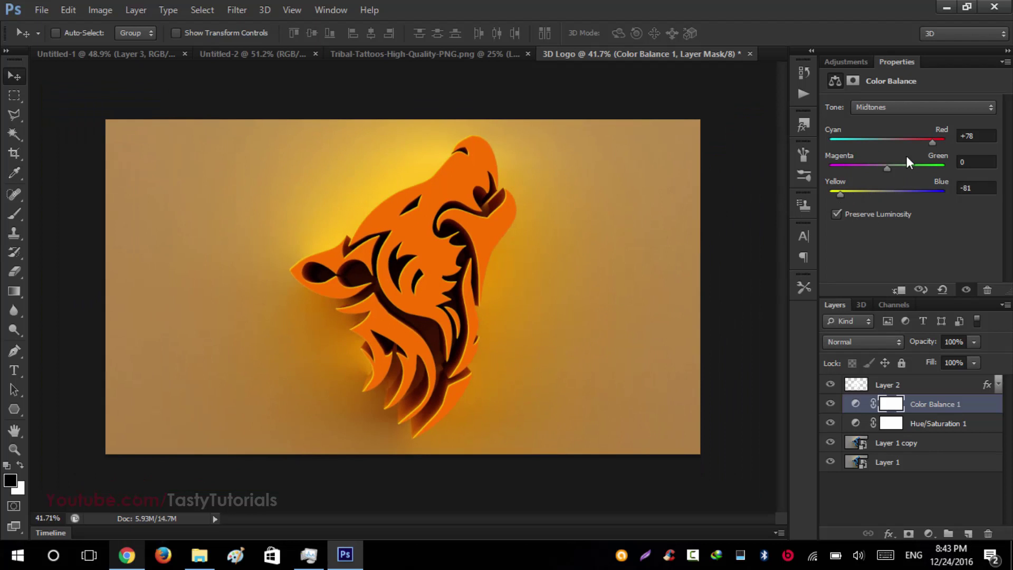
drag(928, 142, 831, 144)
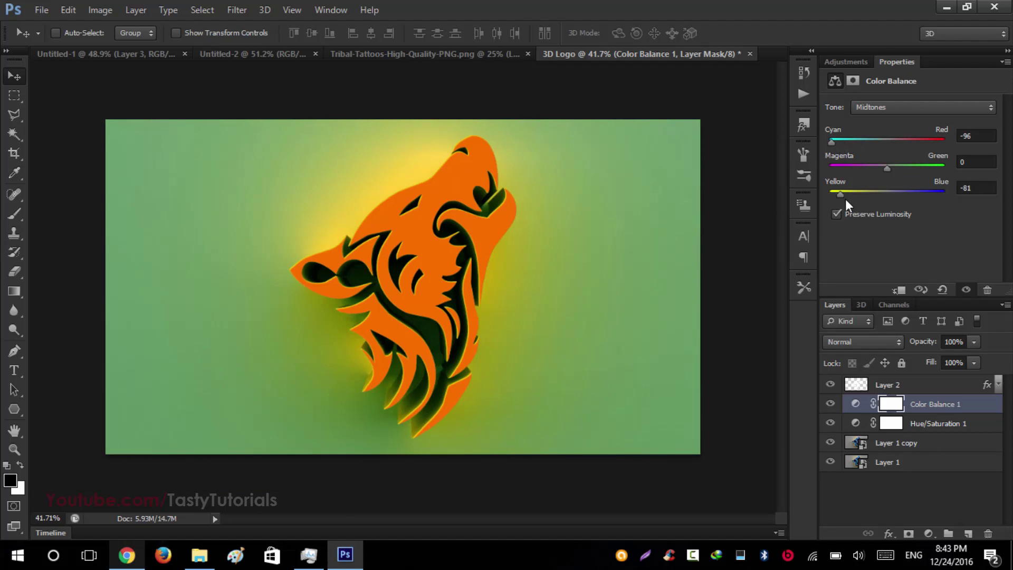
drag(874, 197, 935, 200)
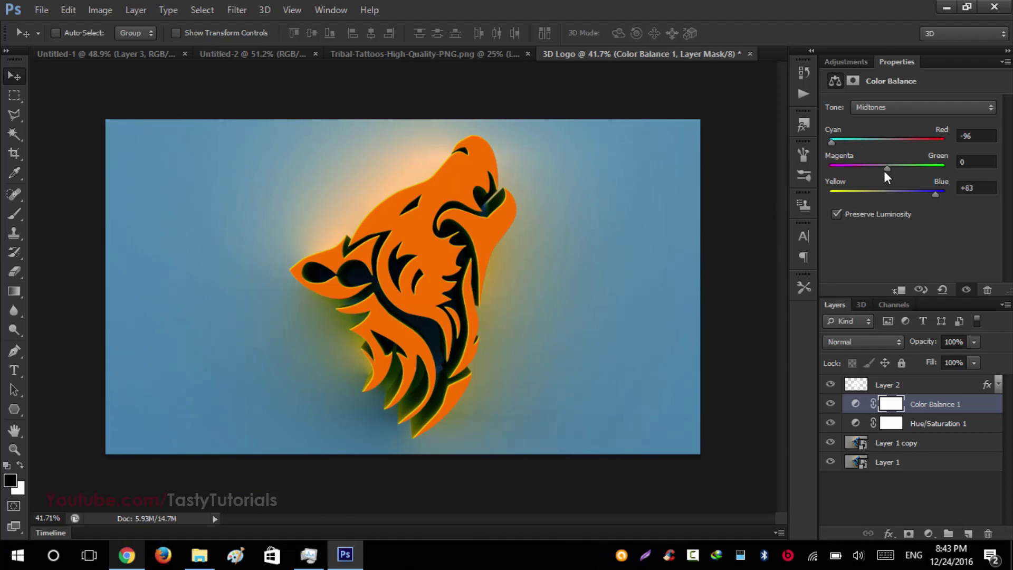
drag(884, 169, 830, 178)
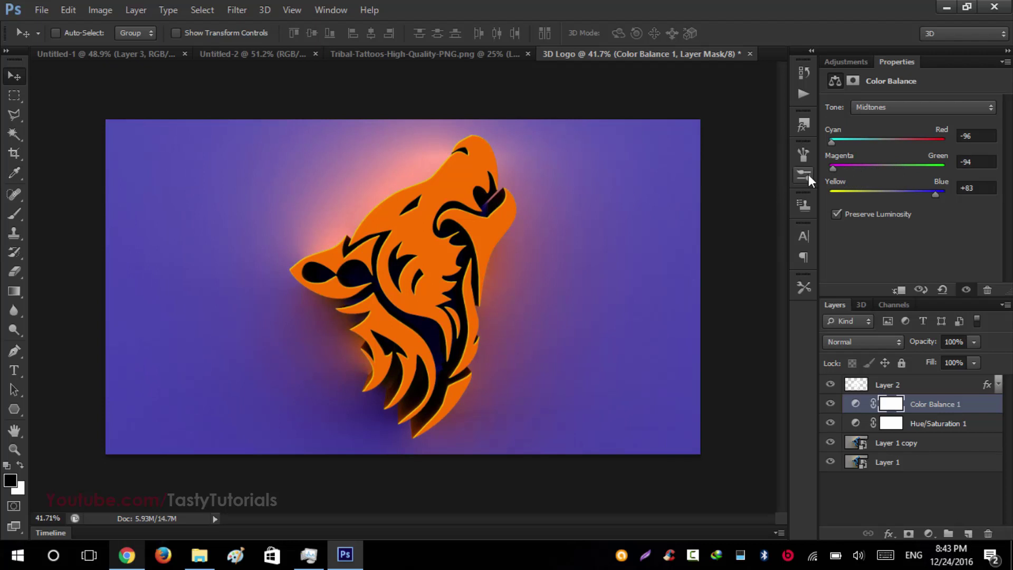
- Set Hue/Saturation 1 to Hue -4 and Saturation +68, and fine-tune Lightness
click(865, 423)
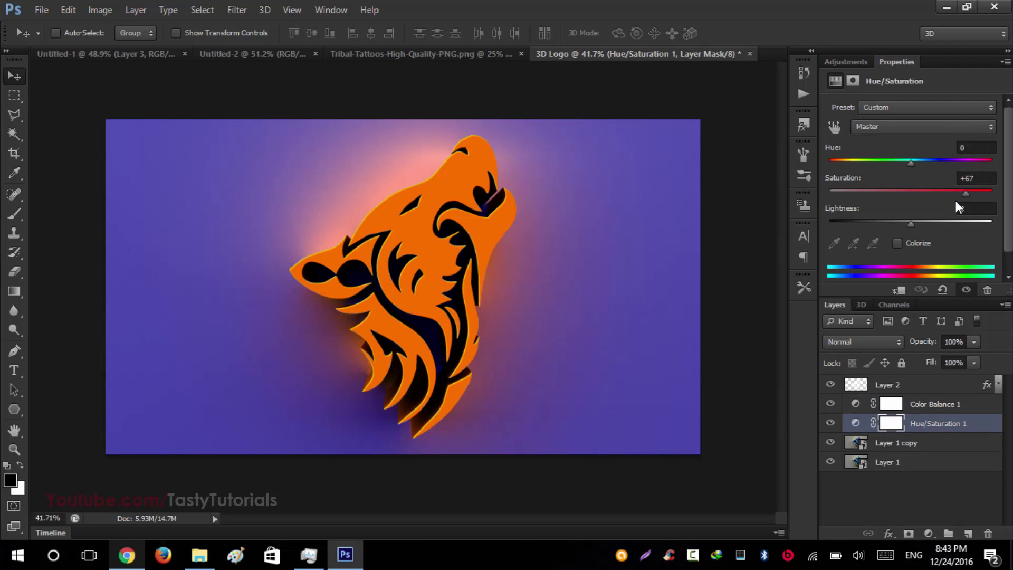
mouse_move(967, 193)
mouse_down()
mouse_move(985, 194)
mouse_move(964, 205)
mouse_up()
drag(907, 162, 907, 163)
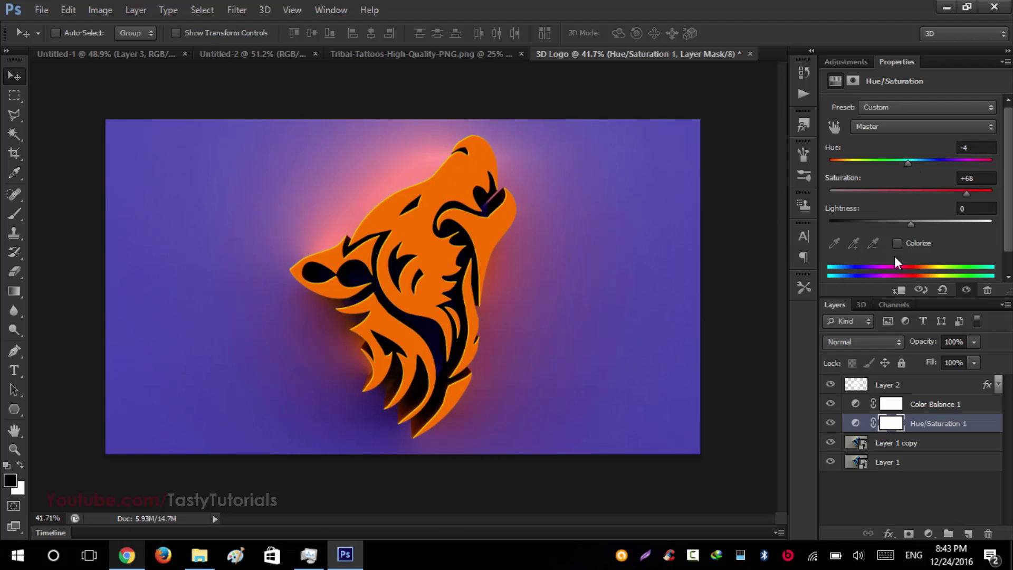
drag(908, 225, 911, 226)
click(969, 207)
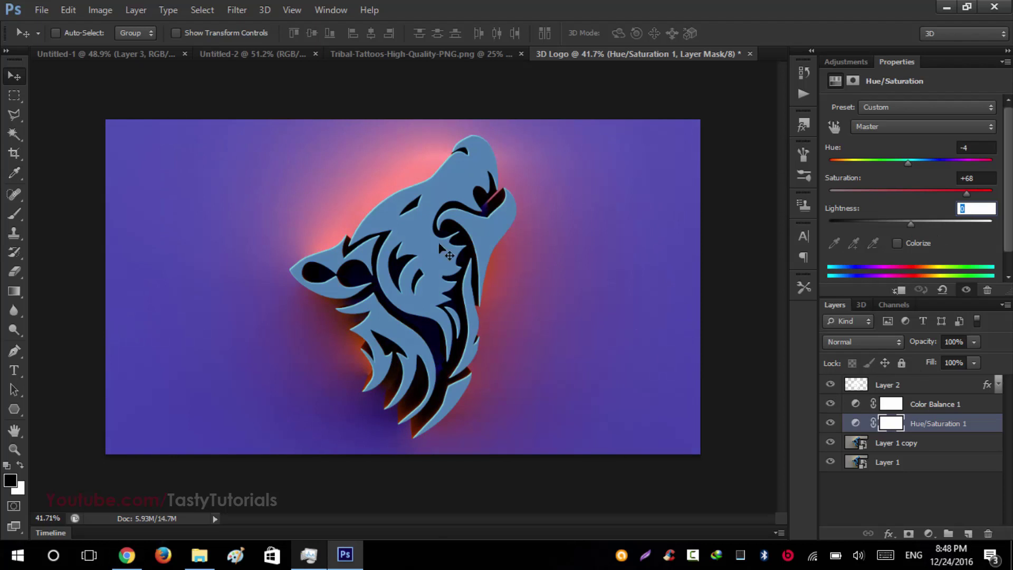
- Add a Curves adjustment with an S-shaped curve to deepen contrast
click(846, 62)
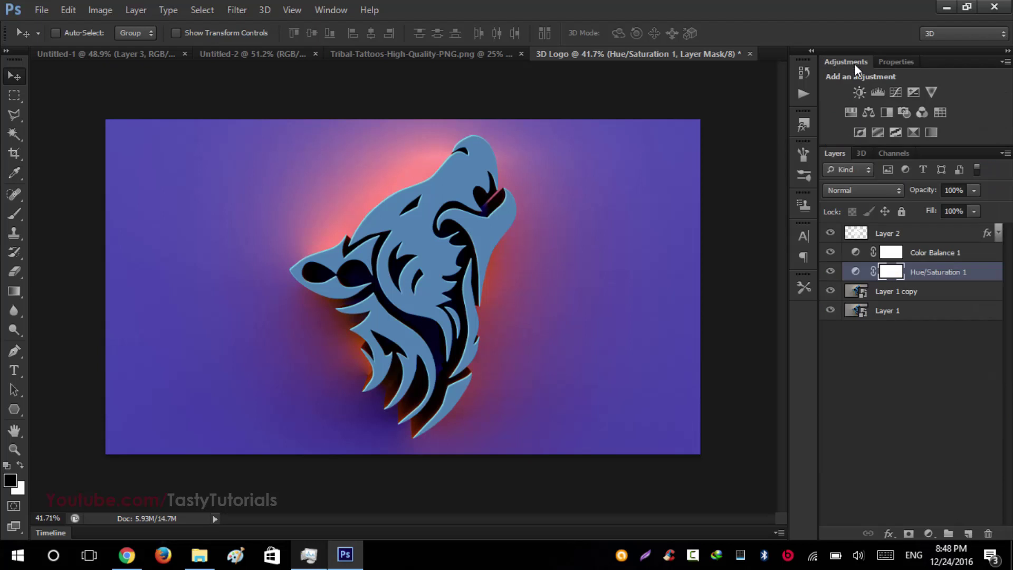
click(893, 93)
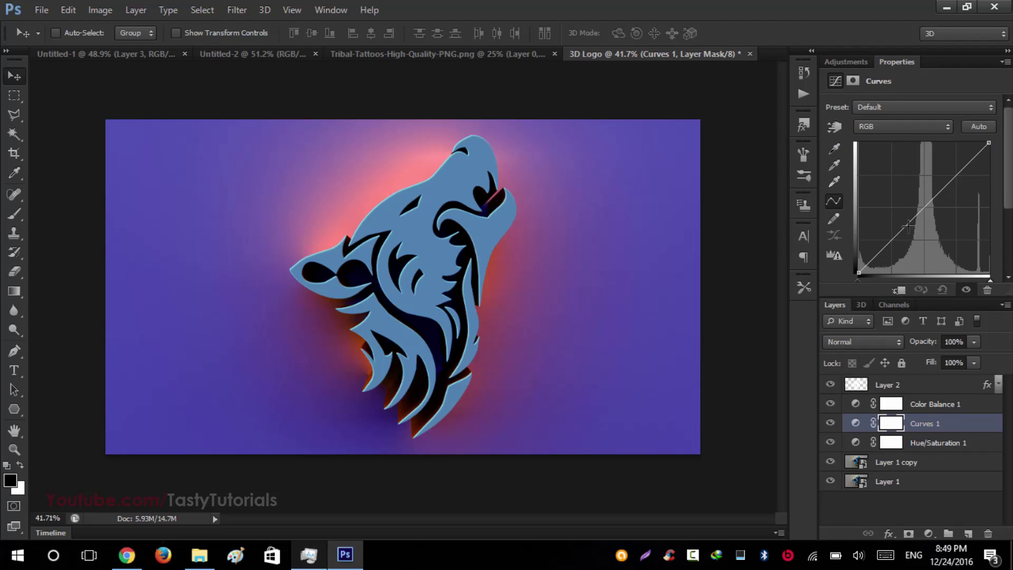
click(908, 227)
click(959, 171)
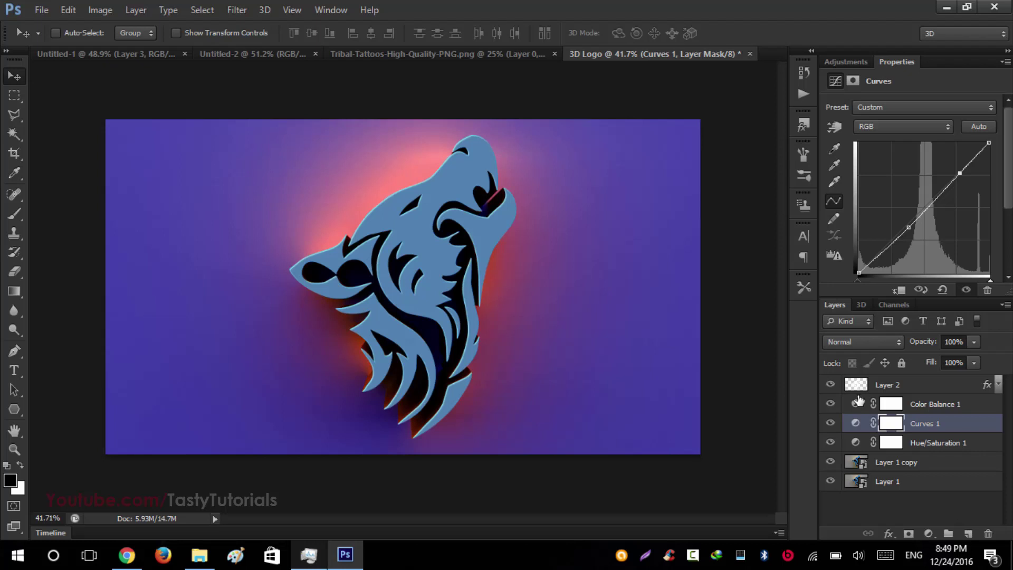
- Hide and re-show Layer 2 to compare the wolf
click(831, 384)
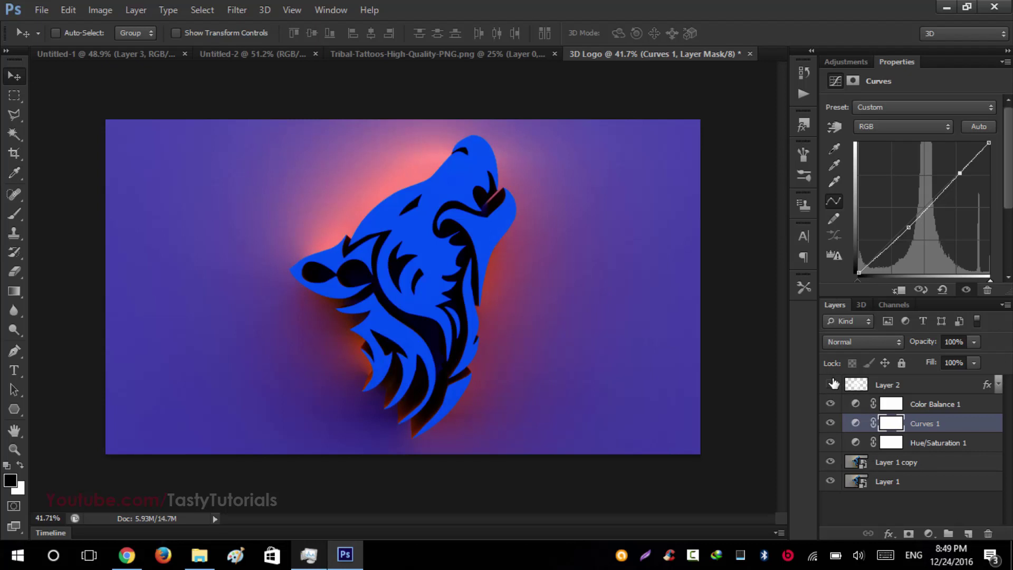
click(831, 384)
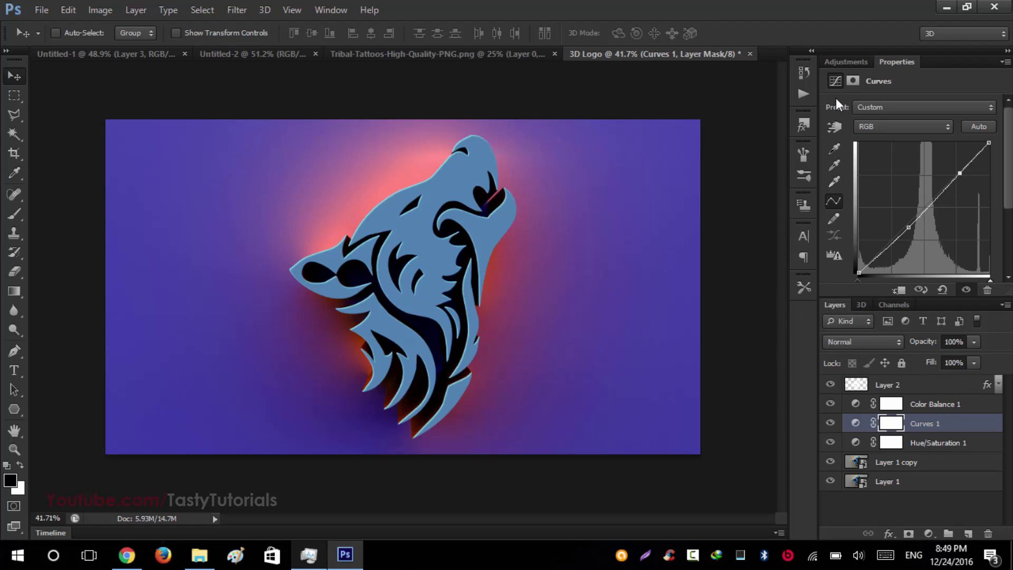
click(844, 61)
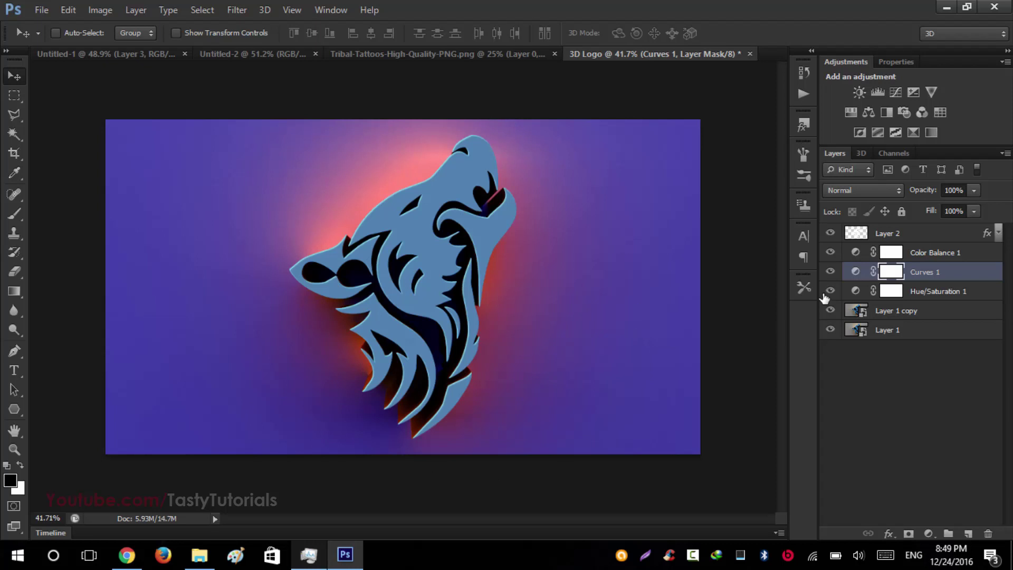
- Add a Selective Color adjustment on Blacks and lower Cyan to about -17
click(928, 533)
click(909, 522)
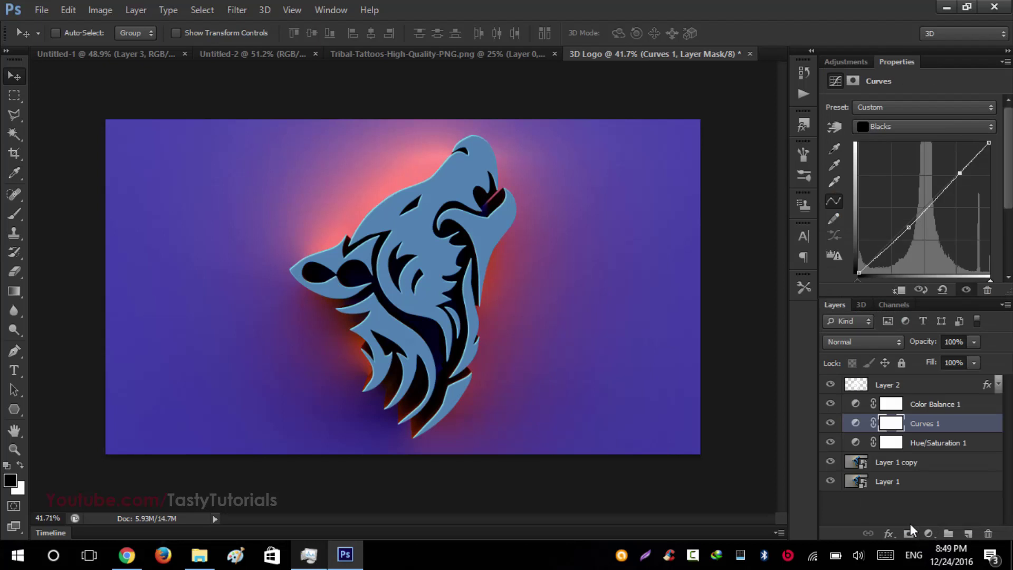
click(874, 128)
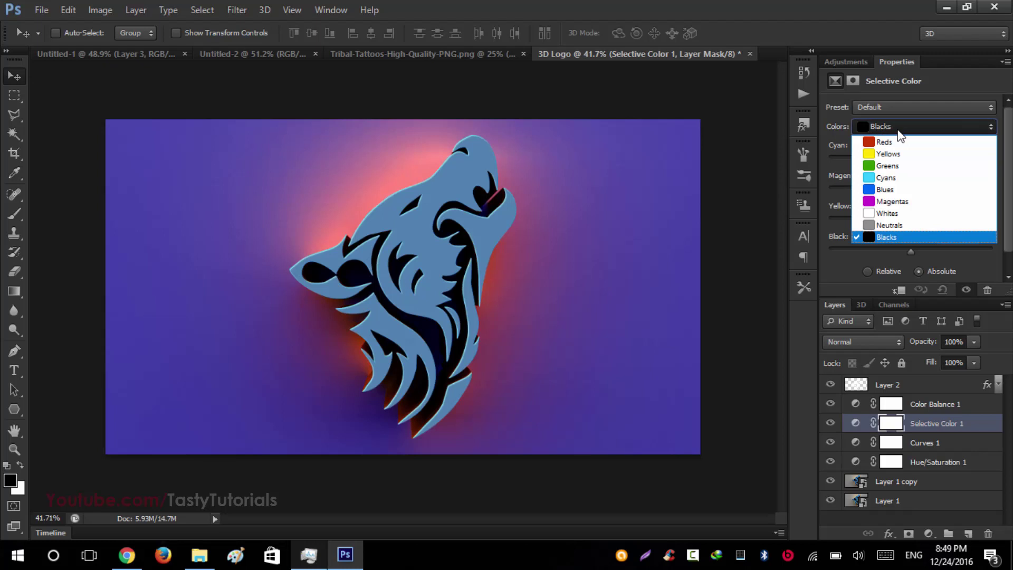
click(883, 238)
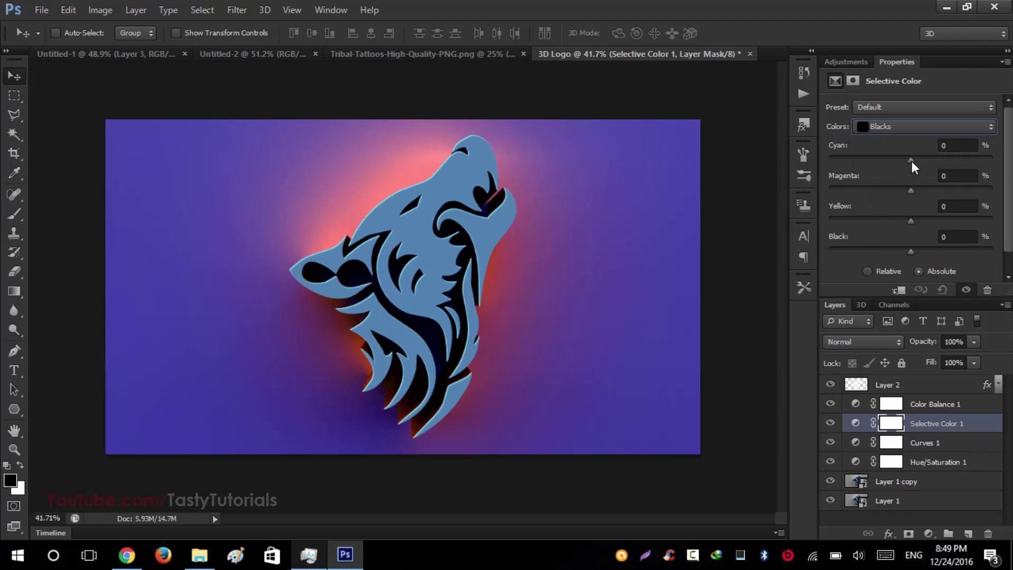
drag(910, 160, 903, 192)
mouse_move(909, 221)
mouse_down()
mouse_move(894, 222)
mouse_move(912, 221)
mouse_up()
key(ctrl+alt+z)
- Reset Blacks Magenta and Yellow to 0 and raise Black to +37
click(938, 176)
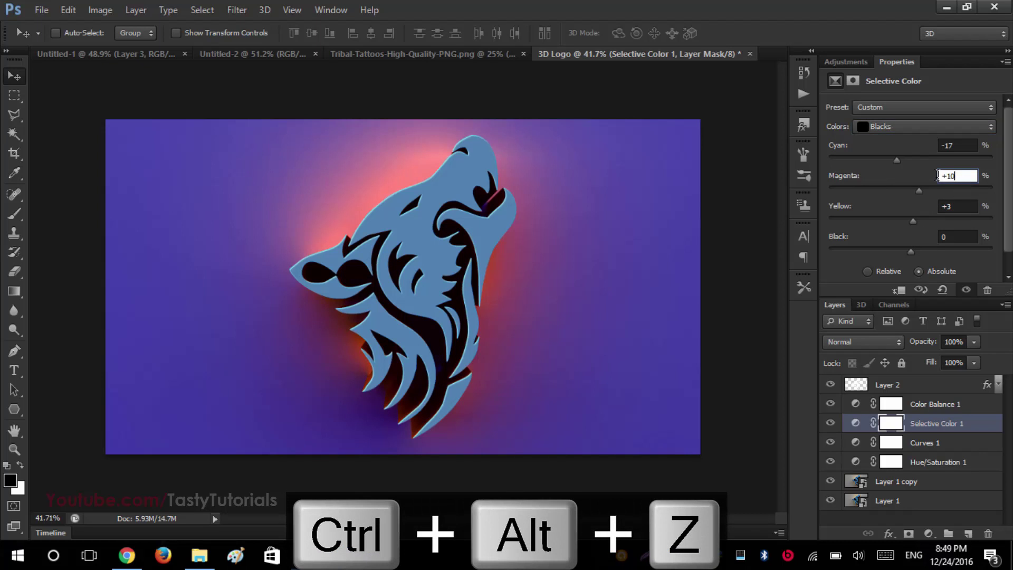
key(BackSpace)
key(BackSpace)
key(BackSpace)
text(0)
click(959, 204)
key(BackSpace)
key(BackSpace)
text(0)
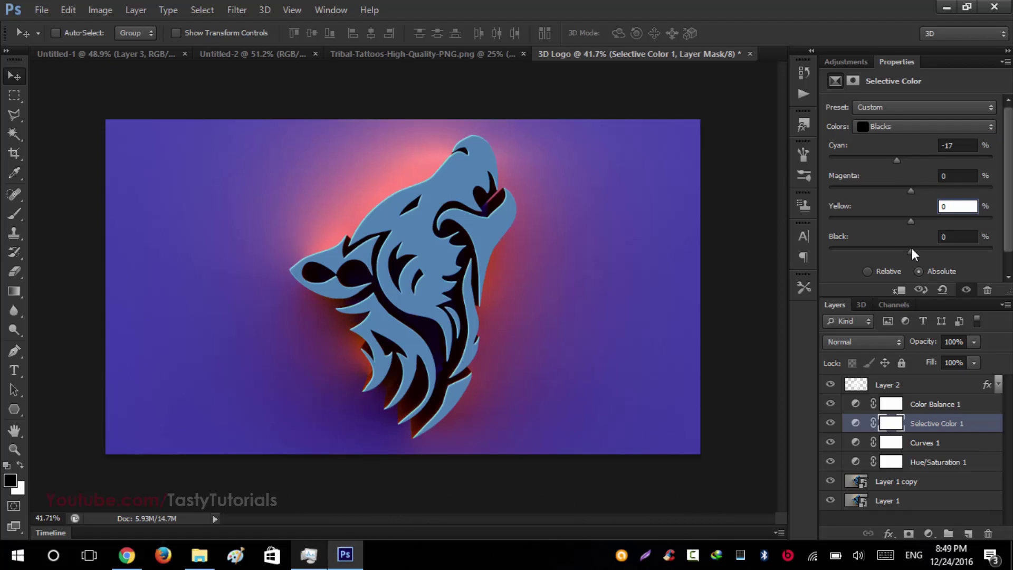
drag(911, 248, 913, 252)
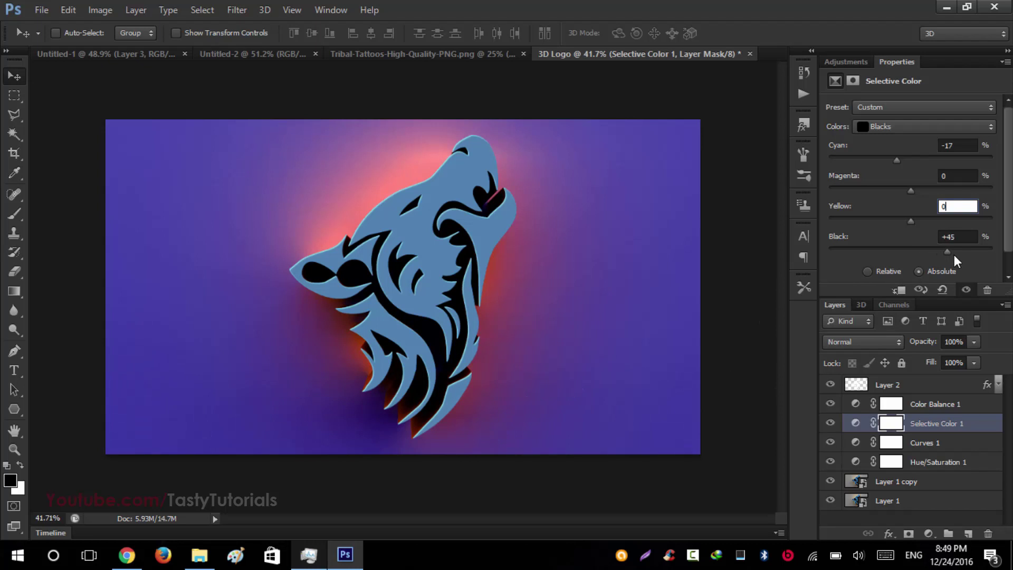
mouse_move(957, 258)
mouse_down()
mouse_move(908, 258)
mouse_move(940, 261)
mouse_up()
- Paint black over the wolf on the Selective Color 1 mask, then toggle the layer to compare
click(891, 429)
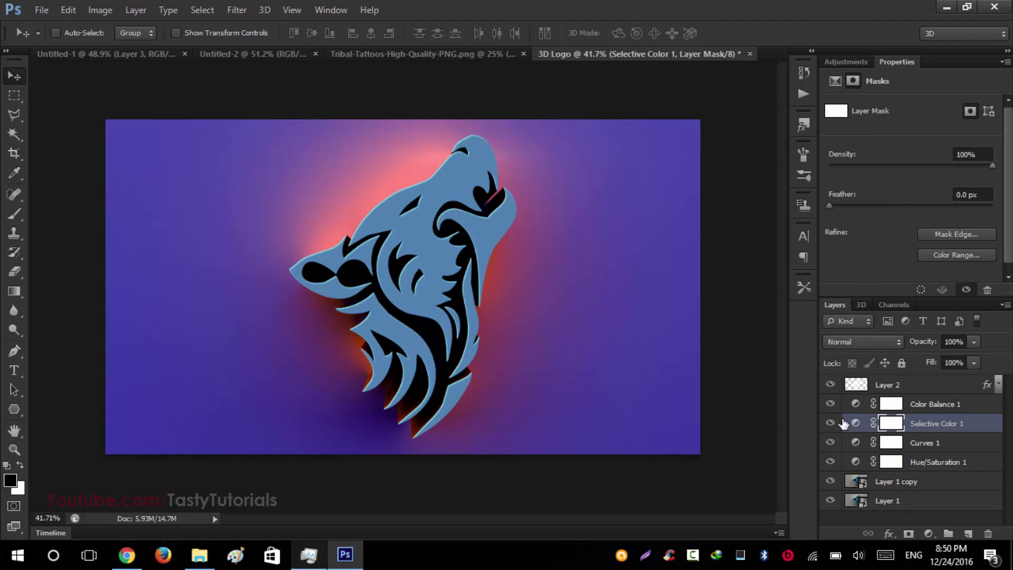
key(b)
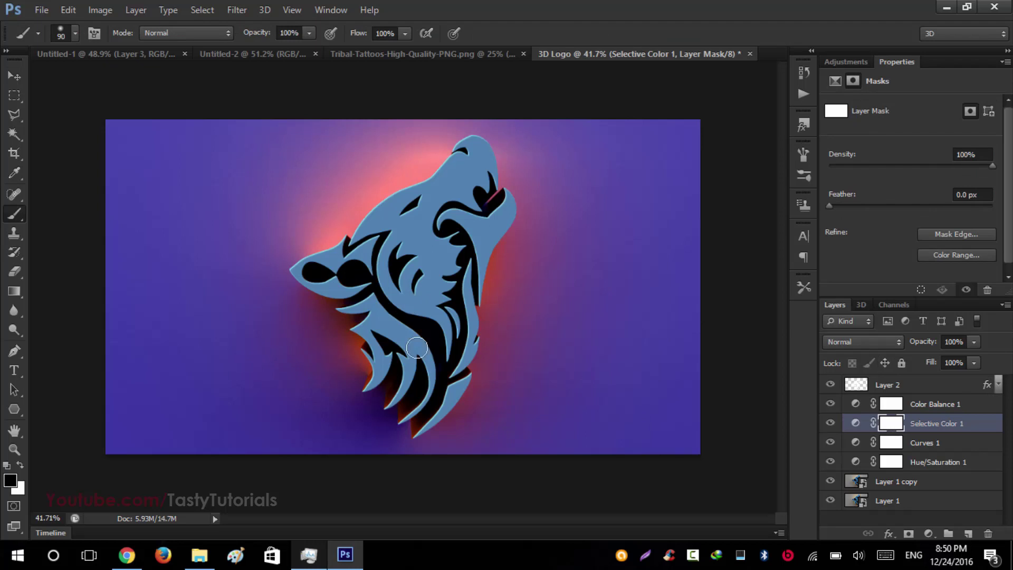
mouse_move(436, 315)
mouse_down()
mouse_move(410, 371)
mouse_move(435, 364)
mouse_move(421, 336)
mouse_up()
key(v)
click(828, 424)
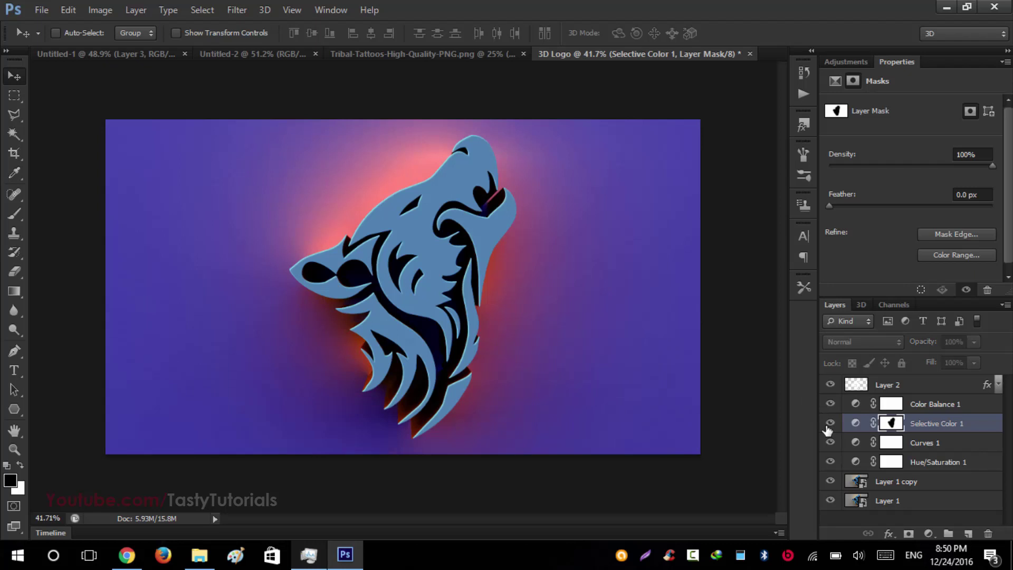
click(828, 424)
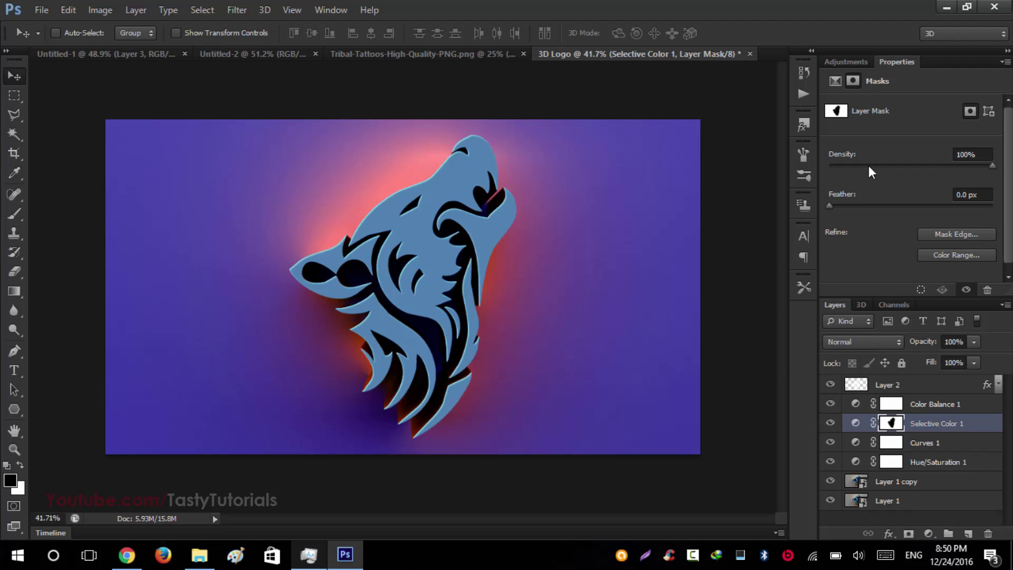
- Change Layer 2's Color Overlay colour to violet-blue 5050c2
double_click(884, 65)
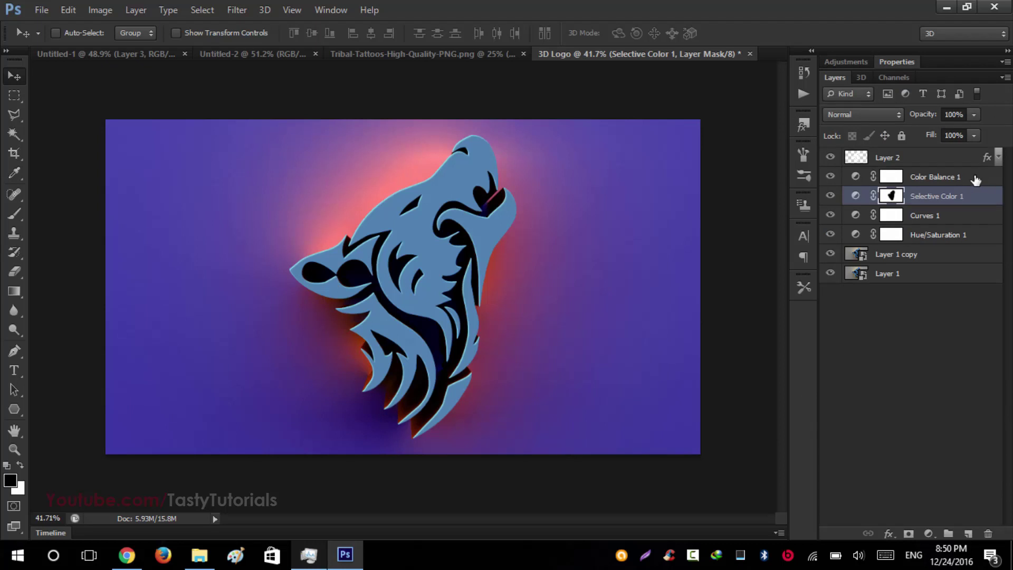
click(991, 157)
click(998, 158)
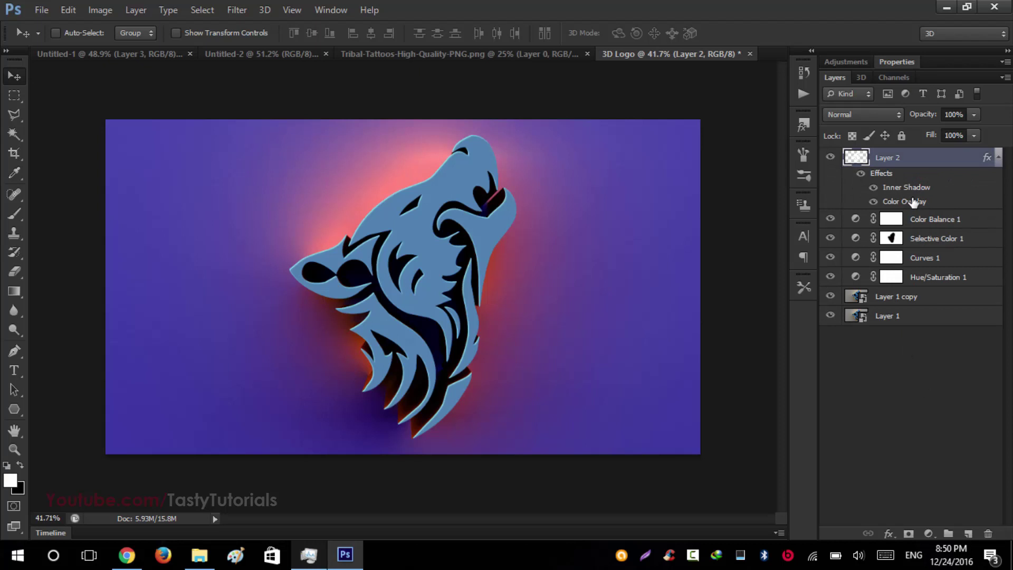
double_click(912, 202)
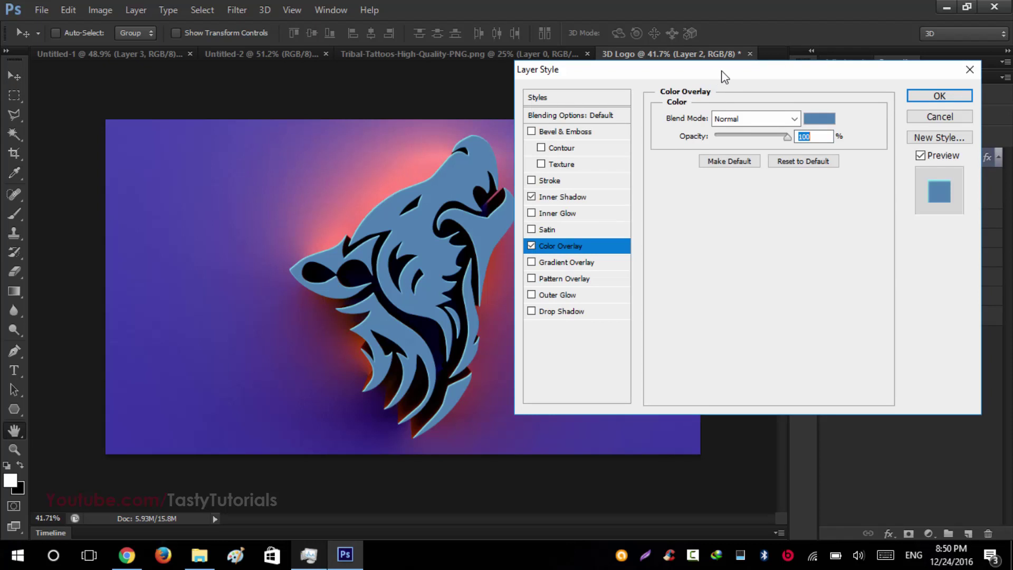
drag(722, 73, 739, 70)
click(836, 121)
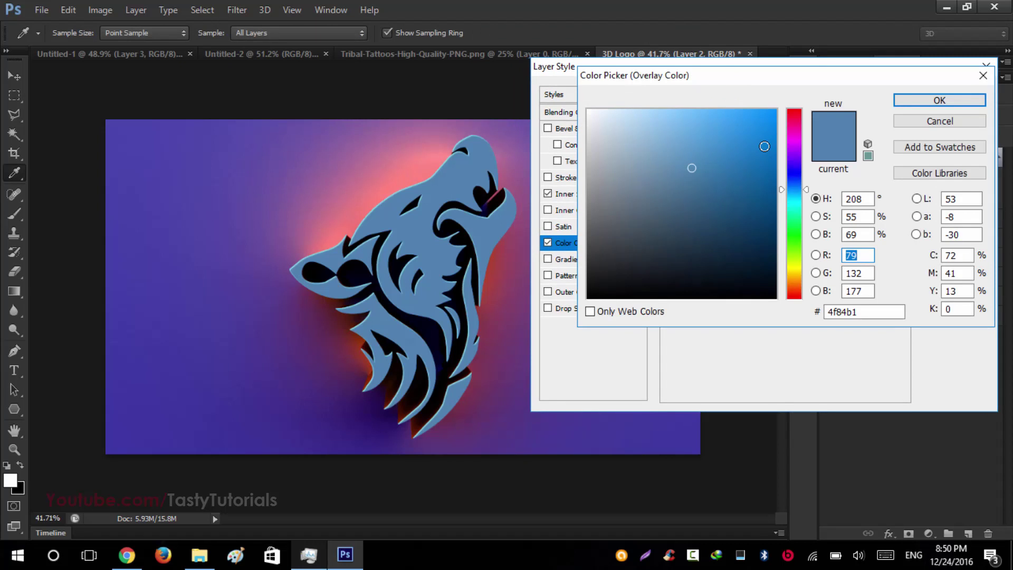
click(762, 157)
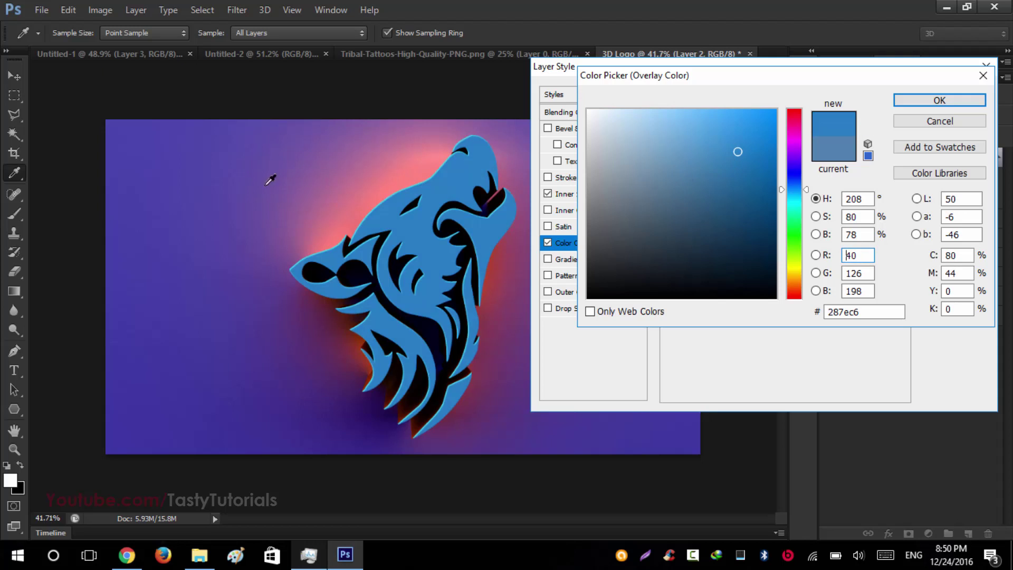
drag(271, 174, 119, 137)
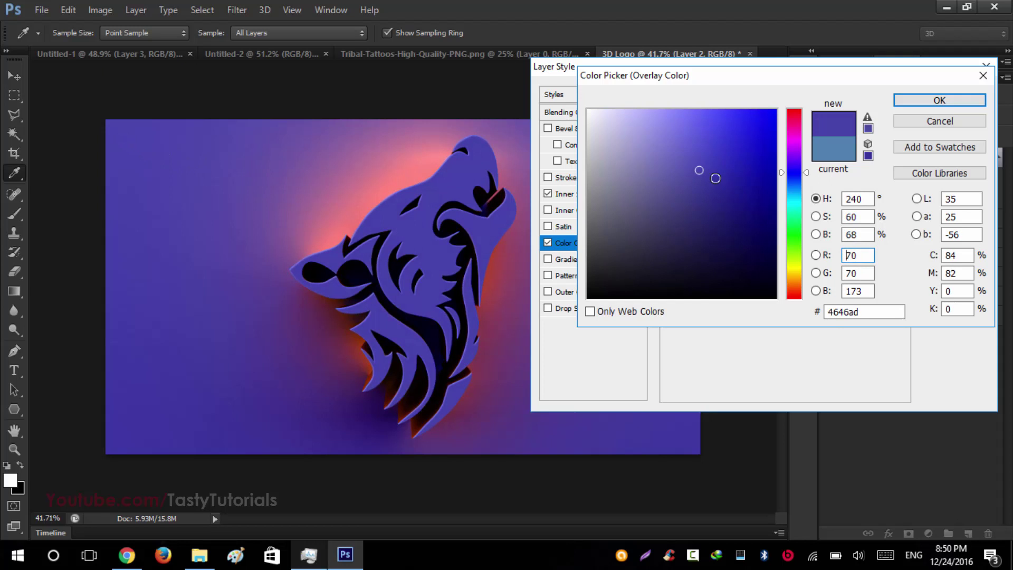
click(722, 166)
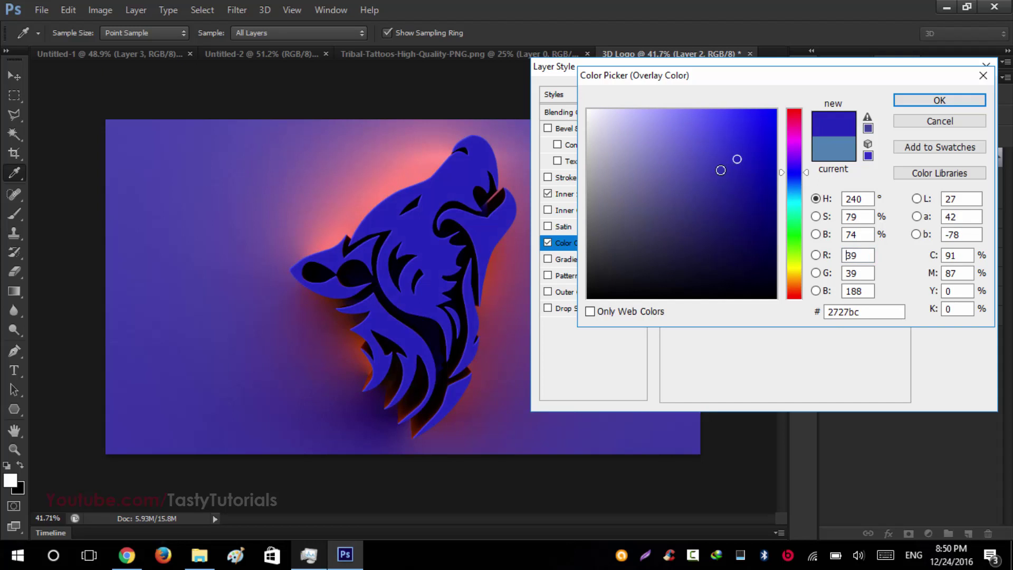
click(733, 136)
click(692, 179)
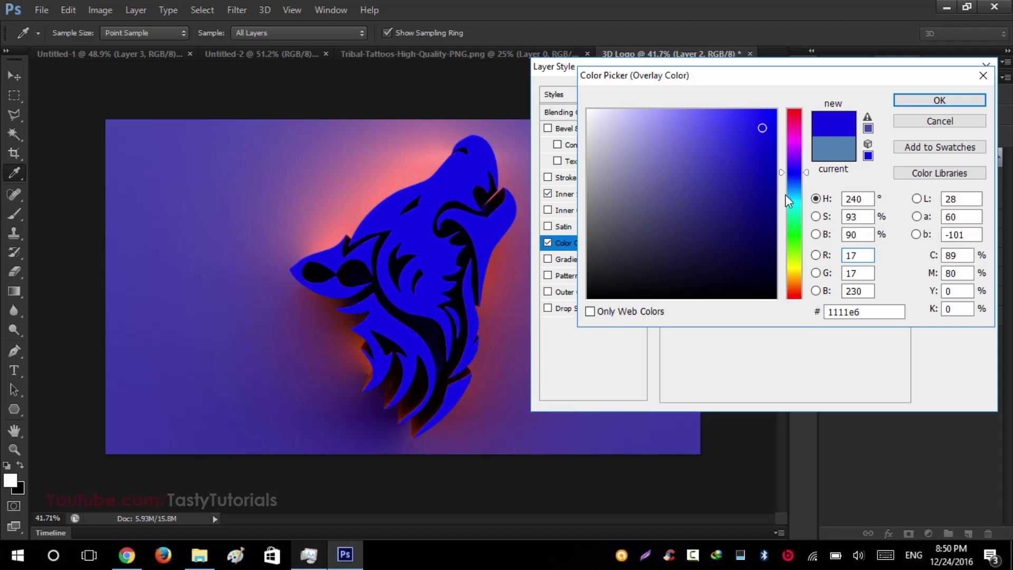
click(698, 154)
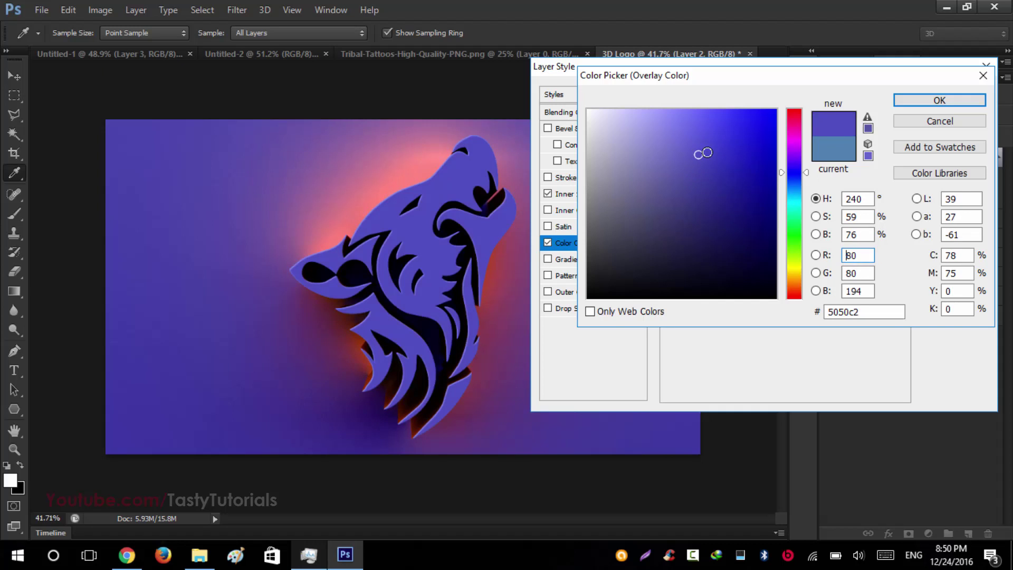
click(938, 101)
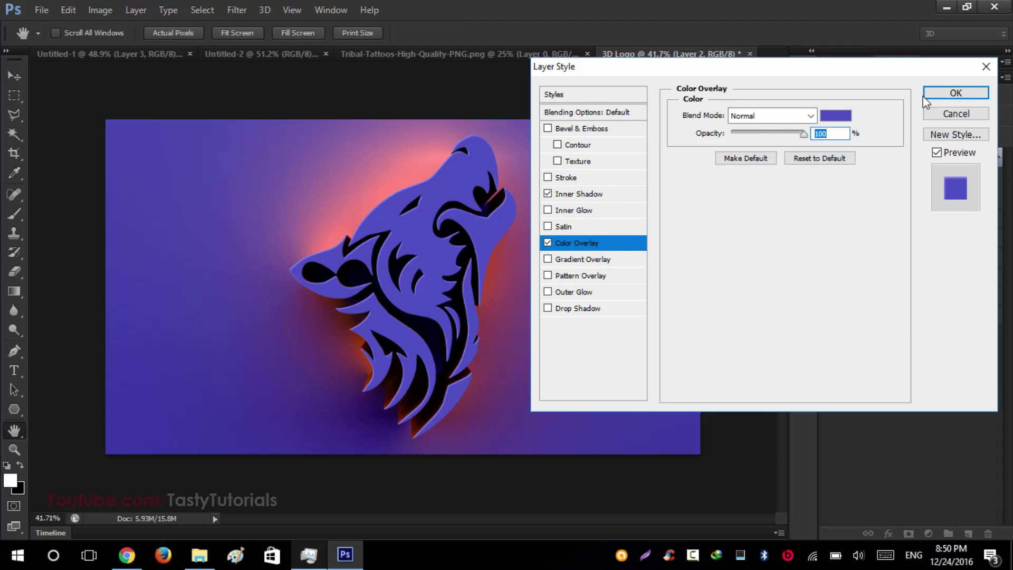
- Review Layer 2's Inner Shadow settings and apply the layer style
click(577, 194)
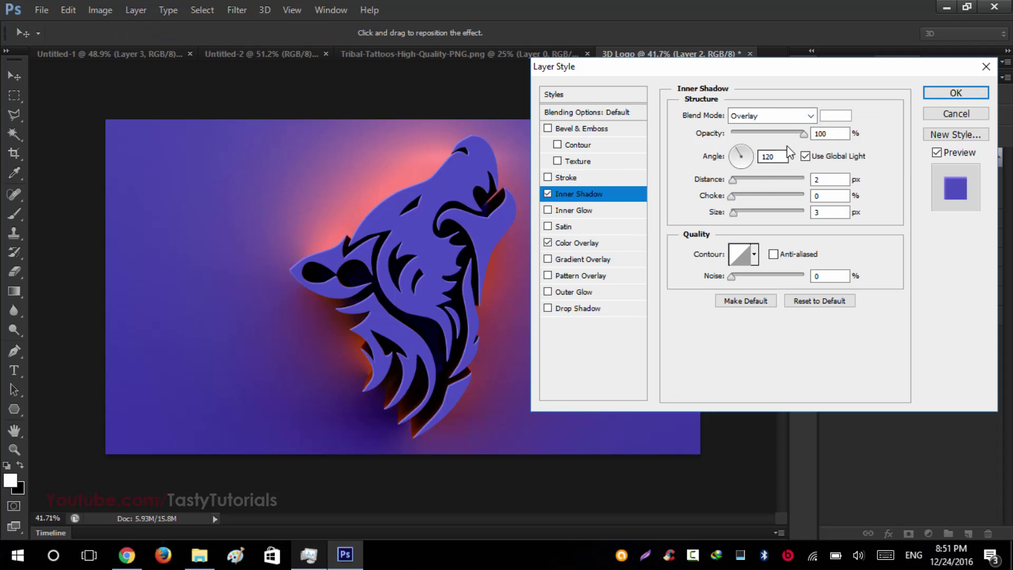
click(821, 181)
key(Return)
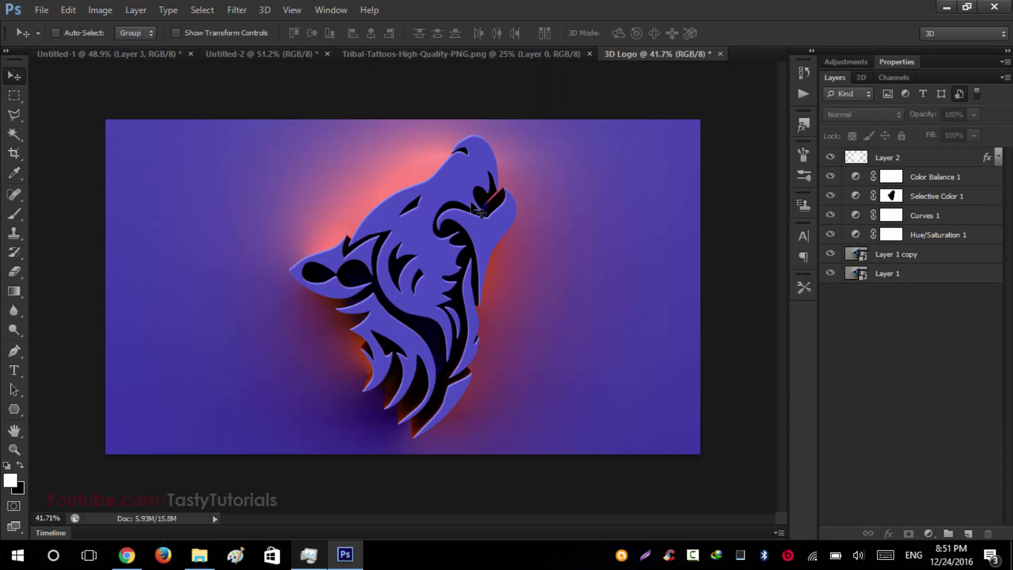